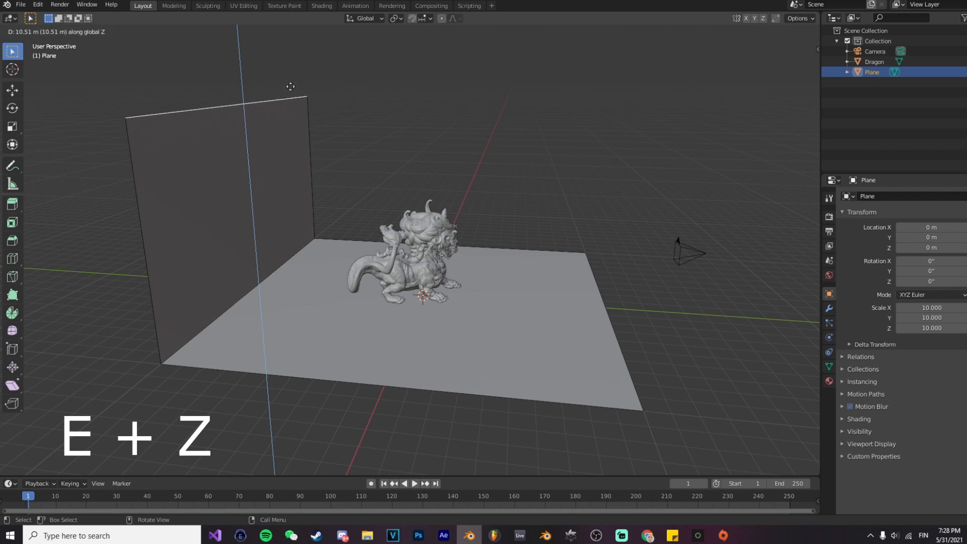
# Step: Extrude the floor plane's rear edge upward along Z into a wall and bevel the corner edge into a smooth multi-segment curve
pyautogui.click(291, 68)
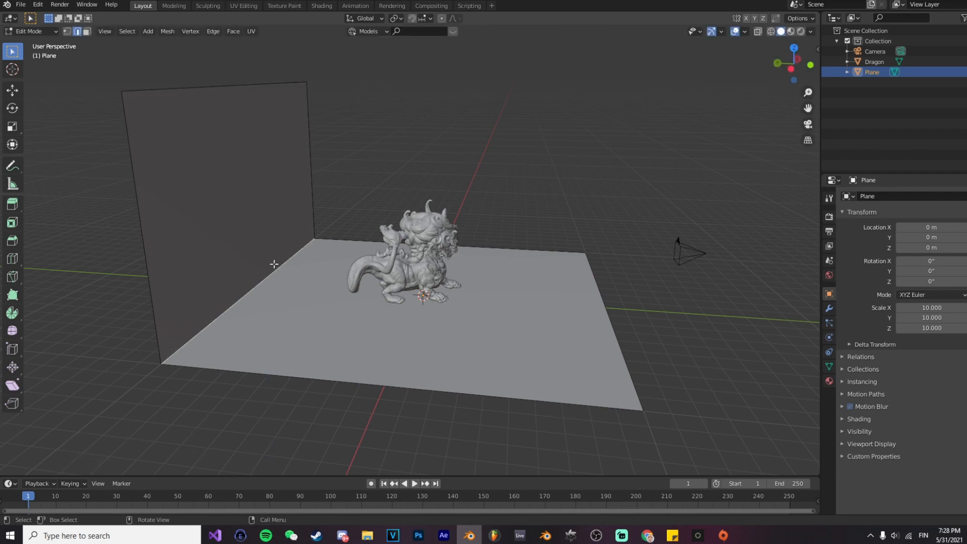
pyautogui.hotkey('ctrl', 'b')
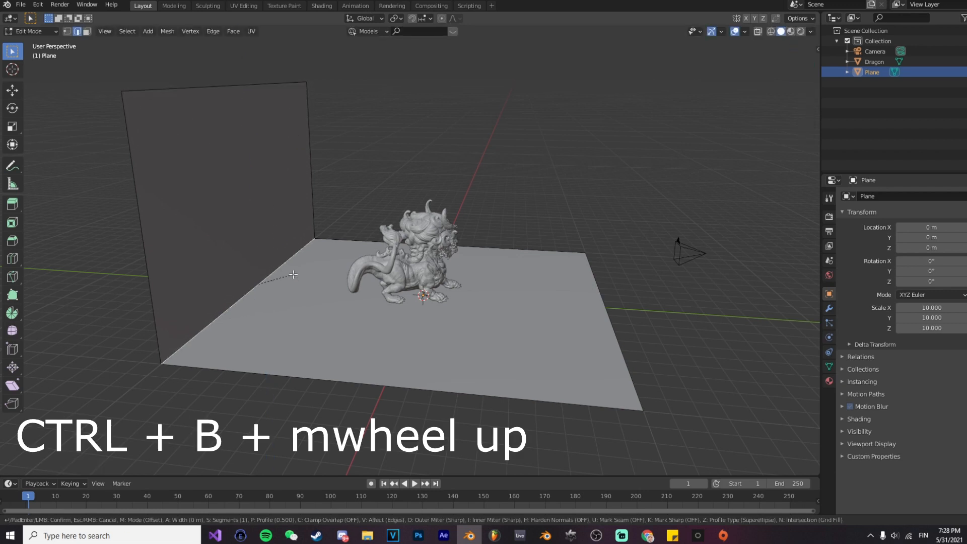
pyautogui.scroll(12, 313, 252)
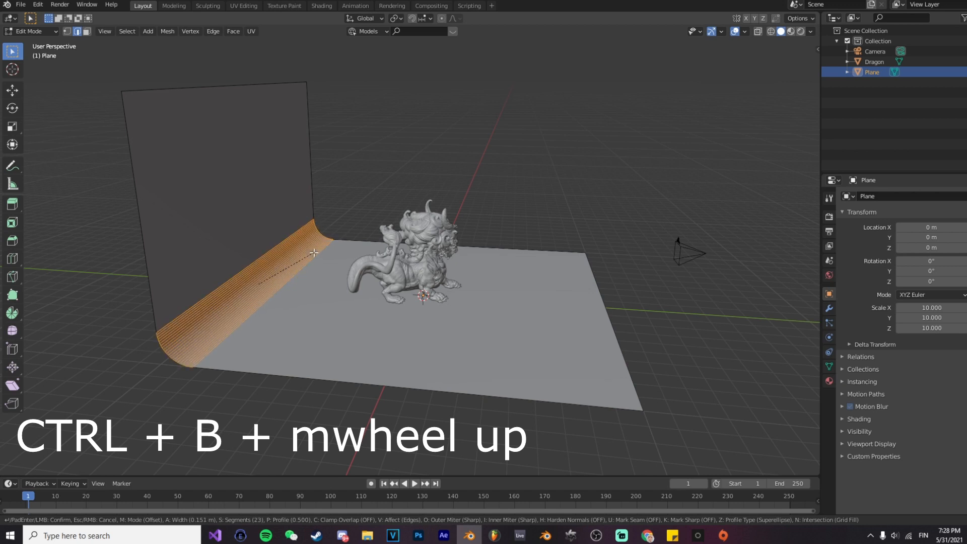
pyautogui.scroll(9, 327, 252)
pyautogui.scroll(5, 342, 251)
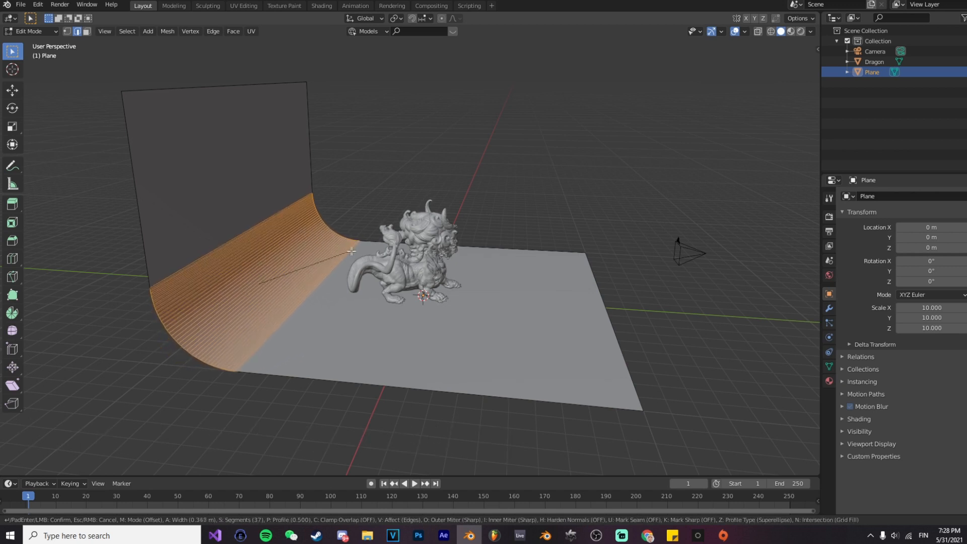
pyautogui.scroll(5, 350, 250)
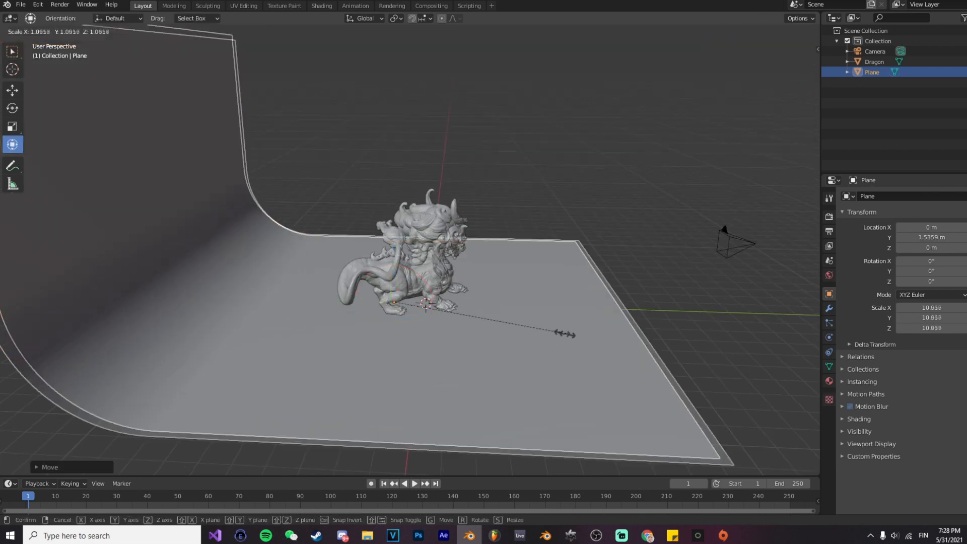
pyautogui.click(623, 342)
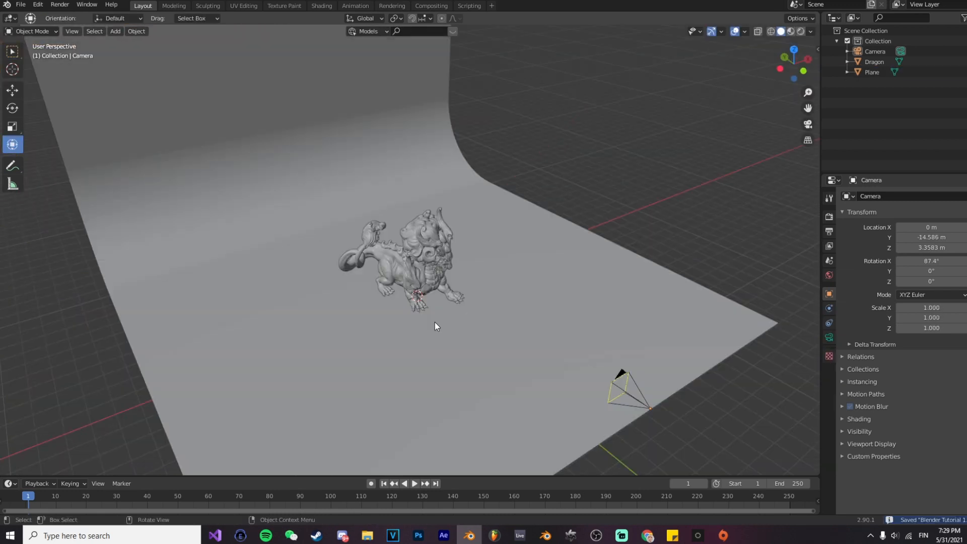
# Step: Add an area light beside the dragon at about X 6.47 m, rotated about 88.6° around Y
pyautogui.hotkey('shift', 'a')
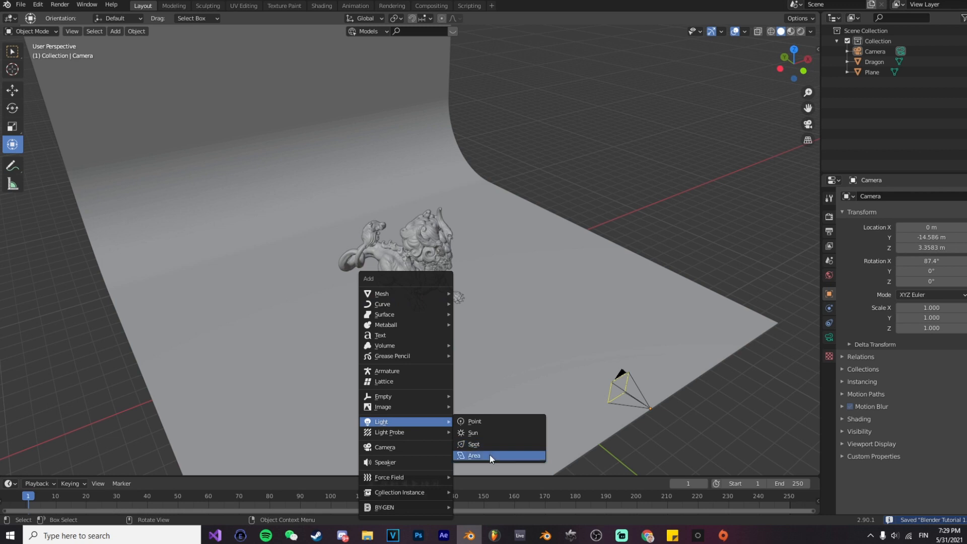
pyautogui.click(490, 454)
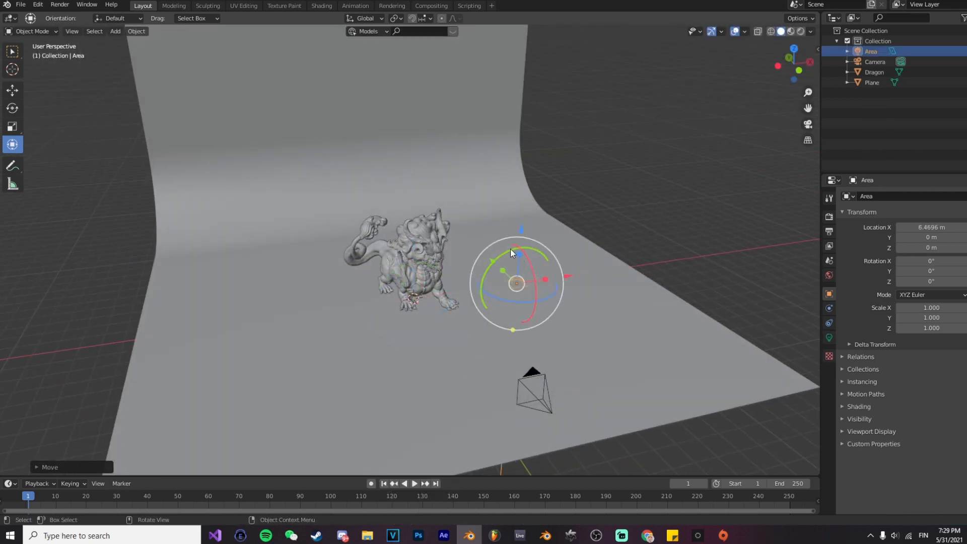
pyautogui.moveTo(511, 251); pyautogui.dragTo(557, 258)
pyautogui.click(519, 260)
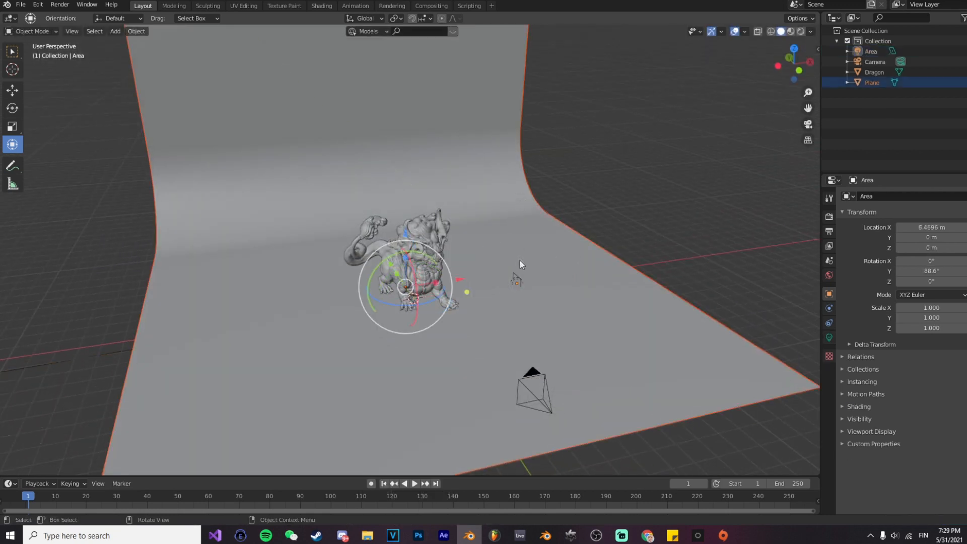
# Step: Raise the area light to about 2.16 m on Z and scale it to about 3.625
pyautogui.click(521, 274)
pyautogui.moveTo(521, 229); pyautogui.dragTo(521, 190)
pyautogui.press('s')
pyautogui.click(736, 351)
# Step: Move the area light to about X 9.15 m, Y -3.49 m and rotate it to about -21° around Z toward the dragon
pyautogui.moveTo(554, 262); pyautogui.dragTo(529, 278)
pyautogui.moveTo(419, 210); pyautogui.dragTo(456, 222, button='middle')
pyautogui.moveTo(442, 198); pyautogui.dragTo(462, 207)
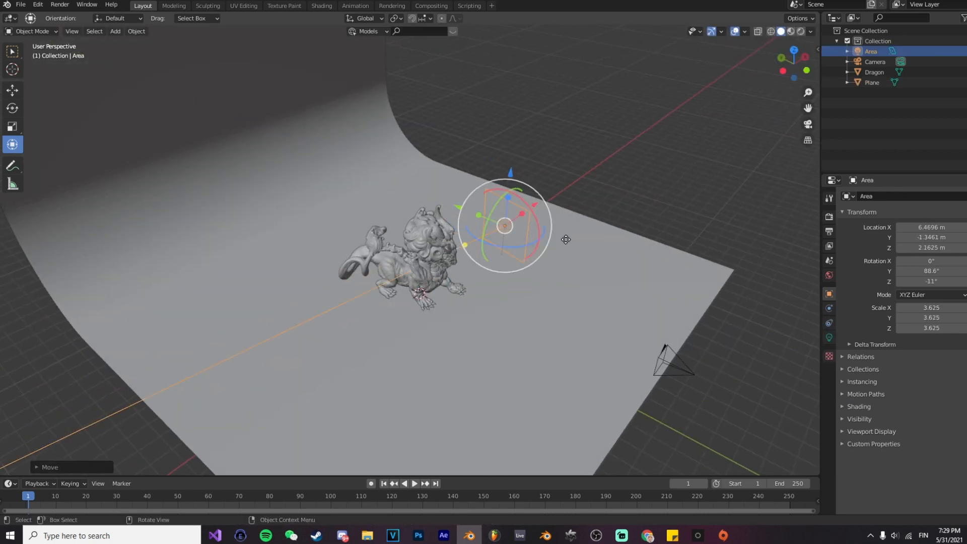
pyautogui.moveTo(566, 240); pyautogui.dragTo(534, 253, button='middle')
pyautogui.moveTo(575, 244); pyautogui.dragTo(619, 239)
pyautogui.moveTo(544, 212); pyautogui.dragTo(564, 258)
pyautogui.moveTo(584, 297); pyautogui.dragTo(578, 292)
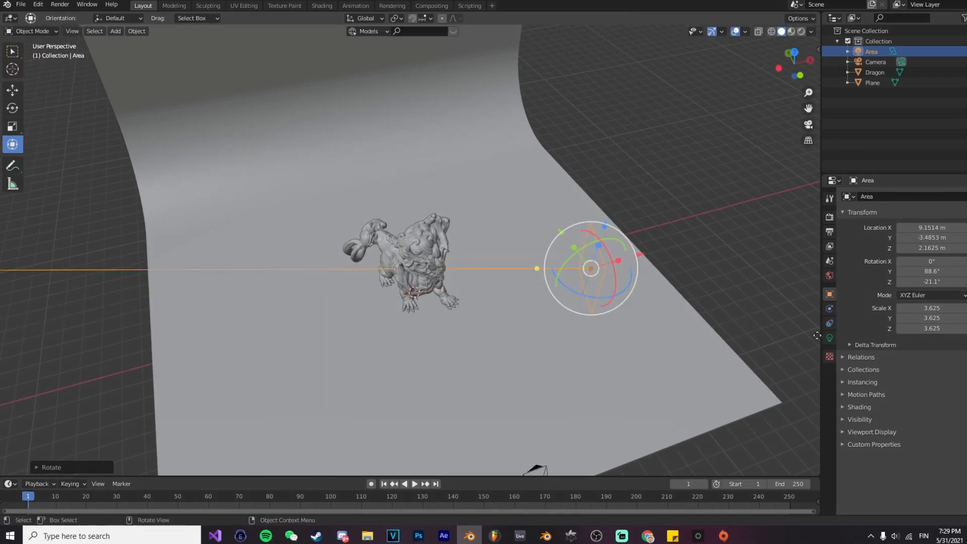
# Step: Set the area light's power to 300 W
pyautogui.click(829, 337)
pyautogui.click(940, 265)
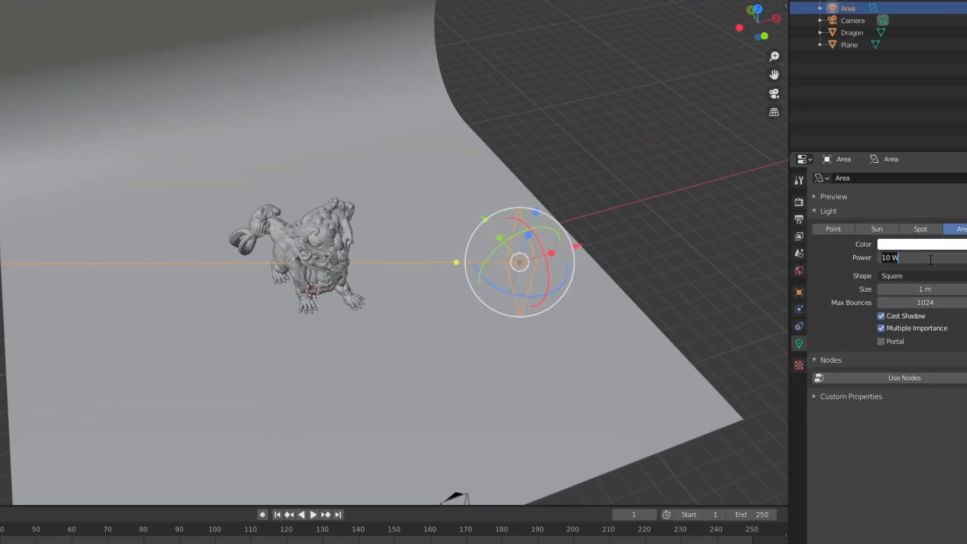
pyautogui.write('300 W')
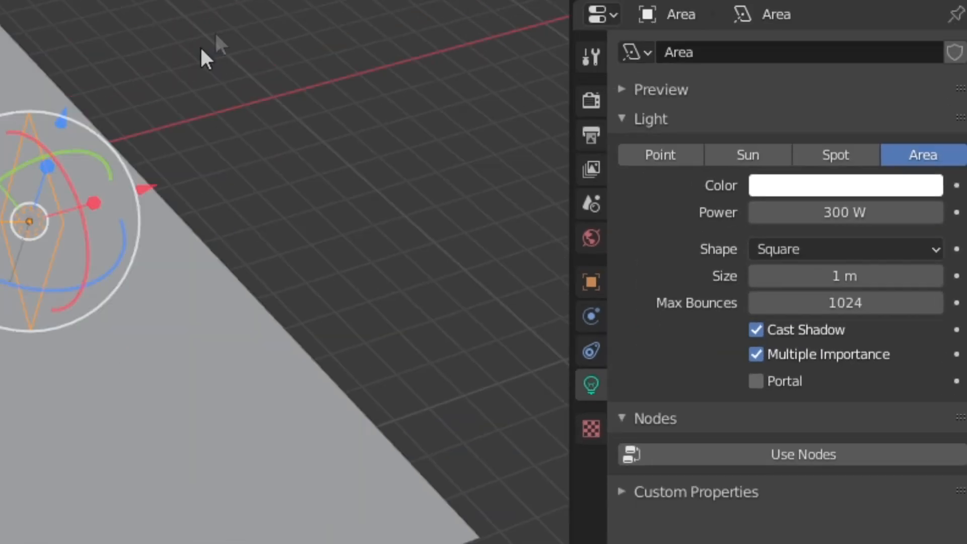
# Step: Duplicate the area light and move the copy away from the original to a raised position near the dragon
pyautogui.moveTo(657, 194); pyautogui.dragTo(606, 157, button='middle')
pyautogui.click(648, 209)
pyautogui.hotkey('shift', 'd')
pyautogui.moveTo(646, 270); pyautogui.dragTo(360, 345)
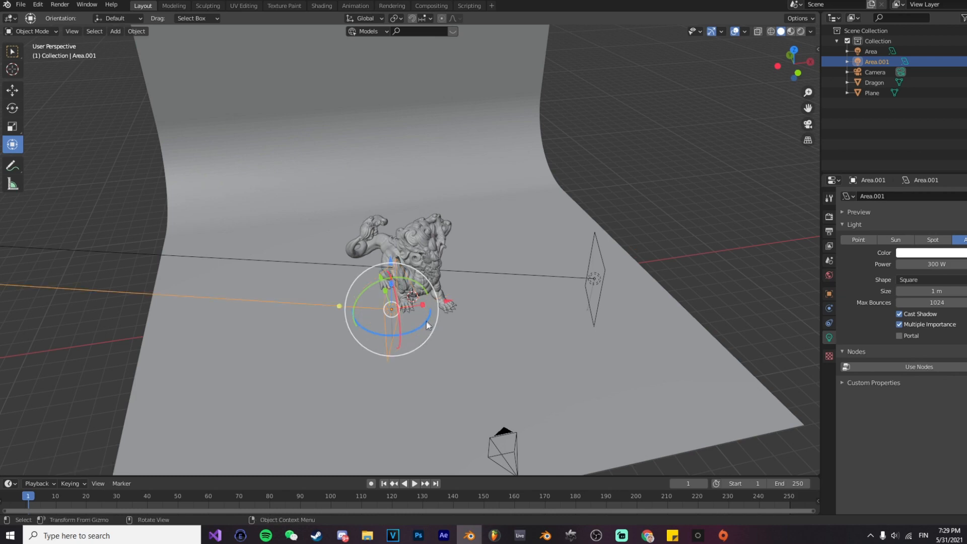
pyautogui.moveTo(451, 341); pyautogui.dragTo(384, 302, button='middle')
pyautogui.moveTo(335, 208); pyautogui.dragTo(333, 102)
pyautogui.moveTo(315, 142); pyautogui.dragTo(336, 119)
# Step: Rotate the duplicated area light to aim at the dragon and reposition it in front of the model
pyautogui.moveTo(341, 144); pyautogui.dragTo(411, 218, button='middle')
pyautogui.moveTo(455, 246); pyautogui.dragTo(486, 249)
pyautogui.moveTo(460, 282); pyautogui.dragTo(483, 268)
pyautogui.moveTo(473, 237); pyautogui.dragTo(377, 189, button='middle')
pyautogui.moveTo(380, 183); pyautogui.dragTo(301, 216)
pyautogui.moveTo(301, 252); pyautogui.dragTo(533, 255, button='middle')
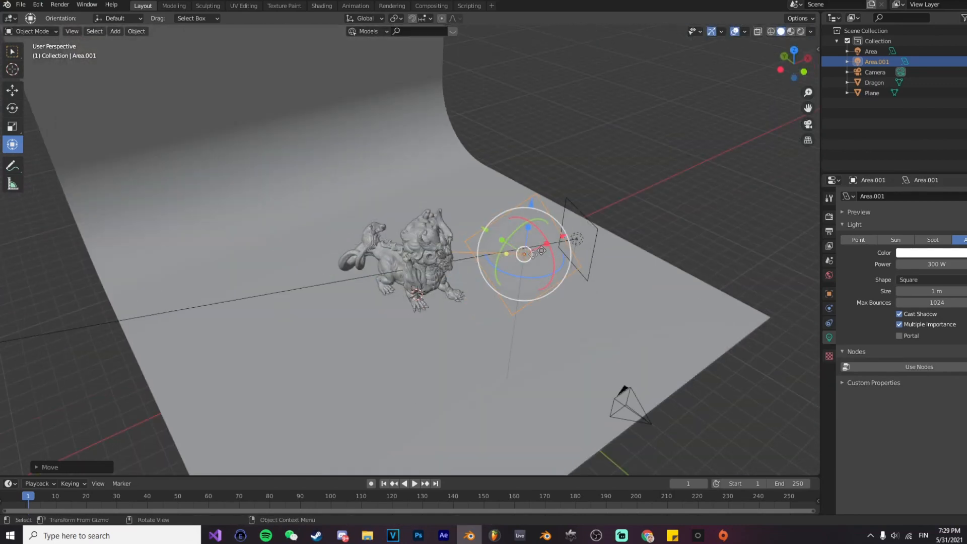
# Step: Reduce the duplicated light's size to 0.928 m and move it along X to the side of the dragon opposite the first light
pyautogui.moveTo(562, 236); pyautogui.dragTo(556, 240)
pyautogui.moveTo(556, 241); pyautogui.dragTo(473, 321, button='middle')
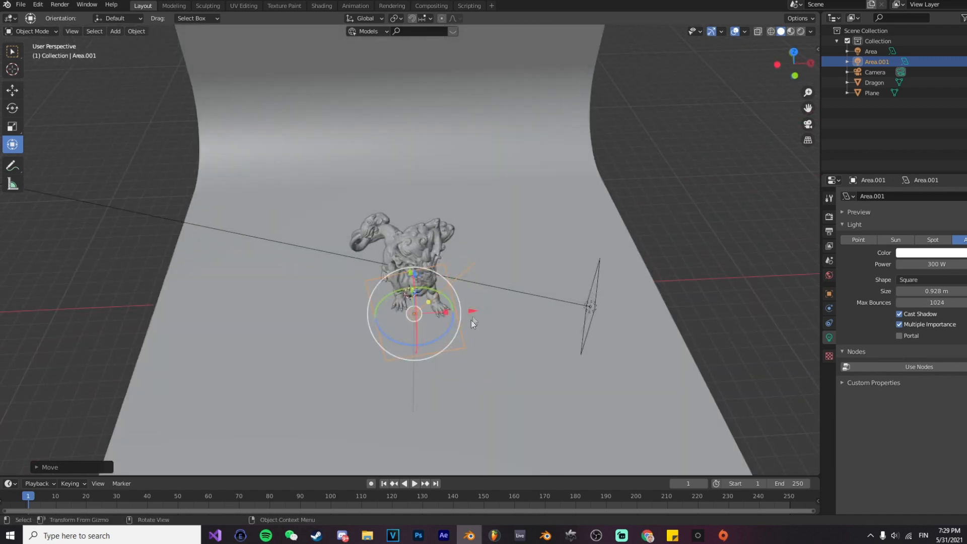
pyautogui.moveTo(474, 312); pyautogui.dragTo(367, 306)
pyautogui.moveTo(458, 341); pyautogui.dragTo(459, 325, button='middle')
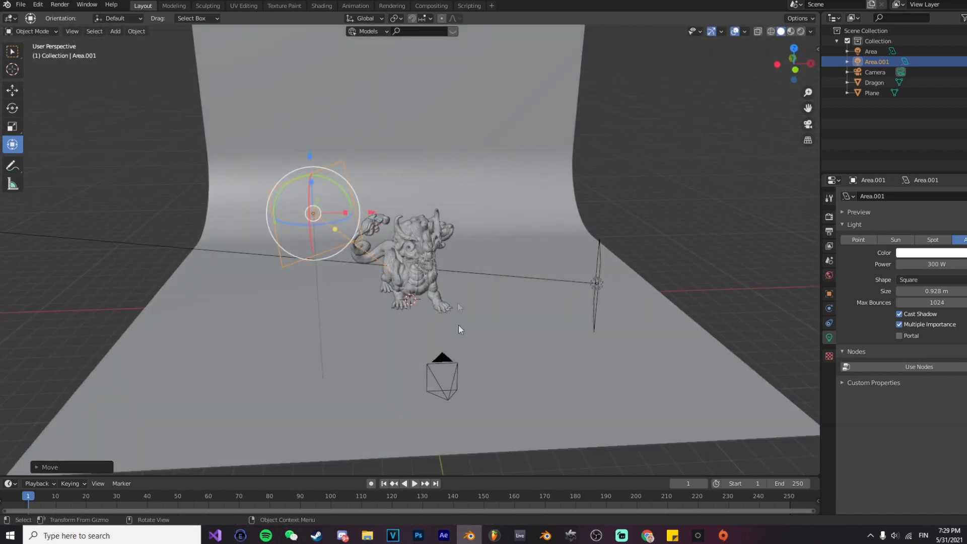
# Step: Look through the camera and show the scene in Rendered viewport shading
pyautogui.click(452, 378)
pyautogui.press('KP_0')
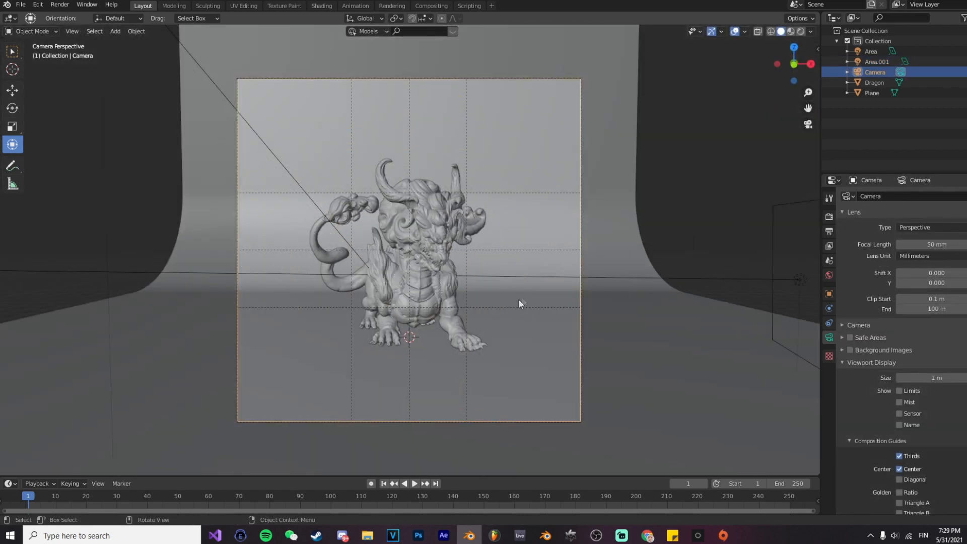
pyautogui.press('z')
pyautogui.click(550, 324)
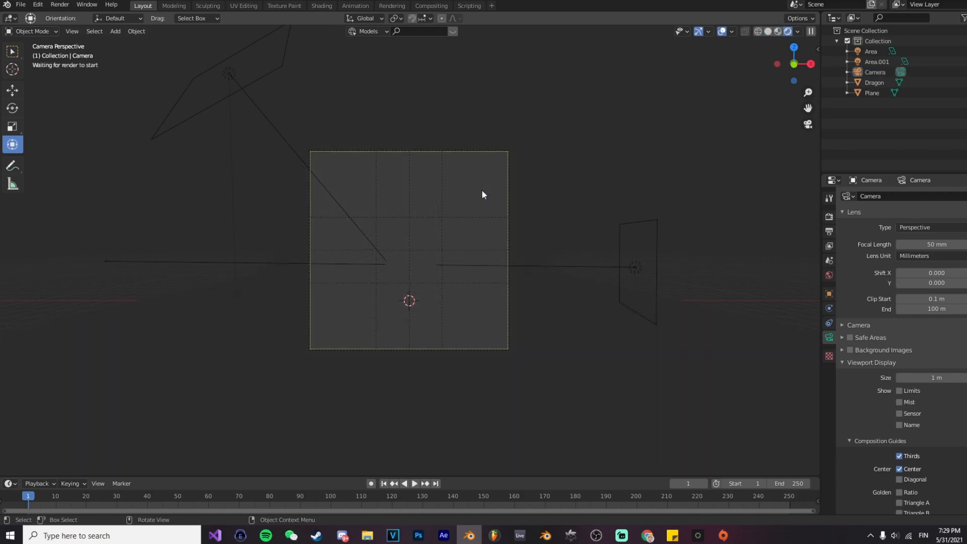
pyautogui.scroll(4, 473, 203)
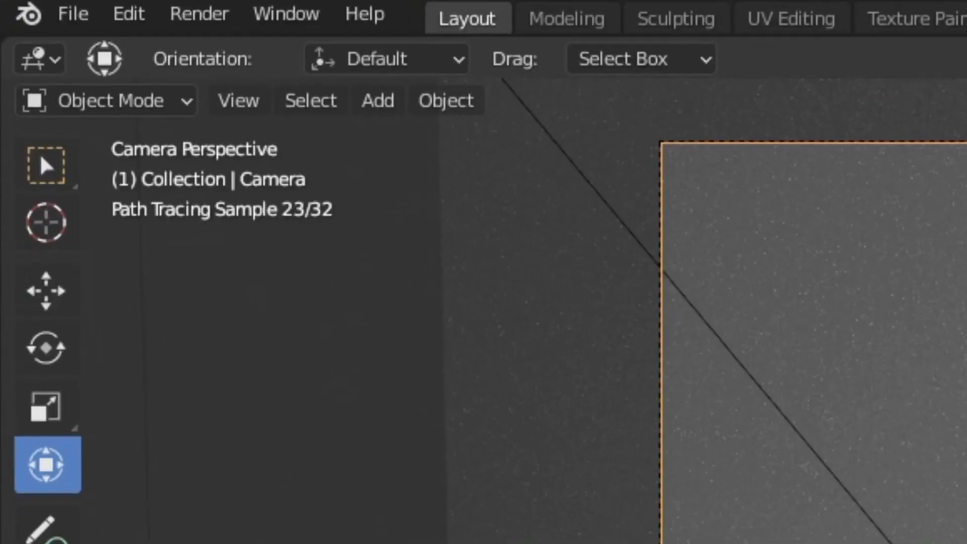
# Step: Check the CUDA devices under Cycles Render Devices in the System preferences, and close the preferences
pyautogui.click(129, 14)
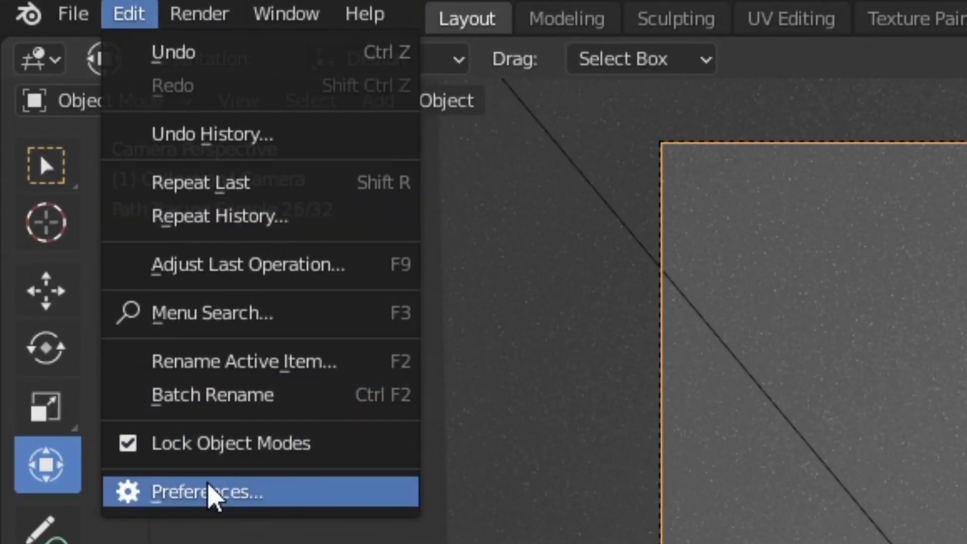
pyautogui.click(274, 497)
pyautogui.click(50, 368)
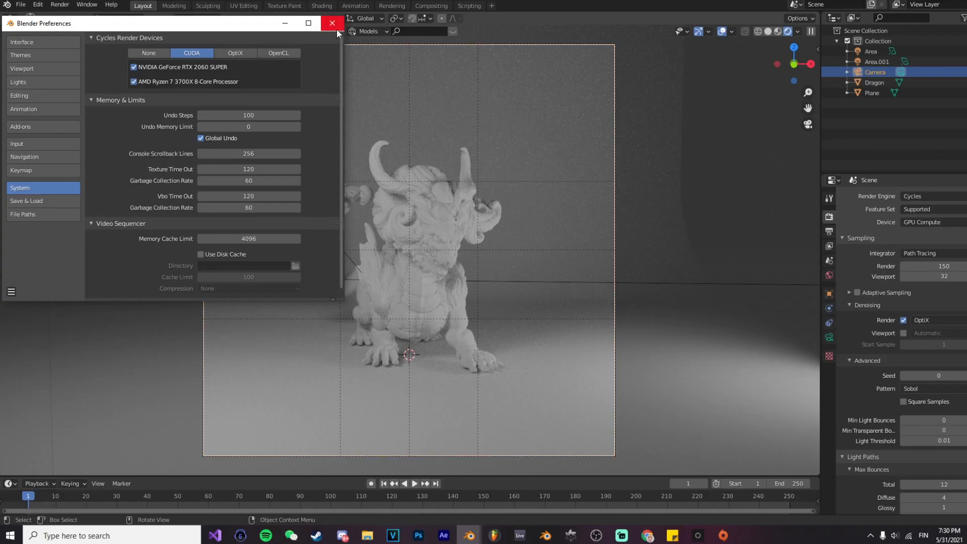
pyautogui.click(336, 26)
# Step: Switch the viewport shading to Solid and back to Rendered
pyautogui.press('z')
pyautogui.click(600, 343)
pyautogui.press('z')
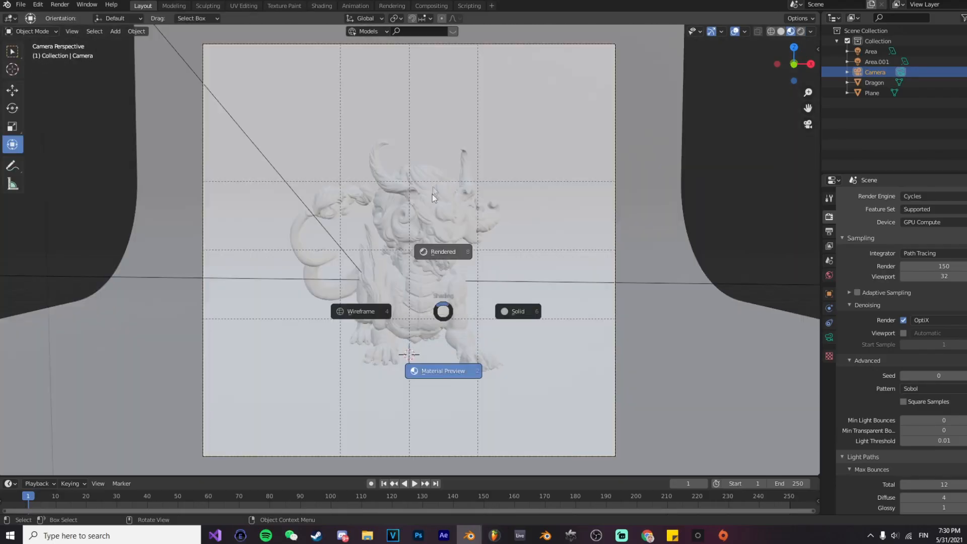
pyautogui.click(443, 250)
# Step: Select the dragon, split the viewport vertically and turn the new area into a Shader Editor
pyautogui.click(482, 274)
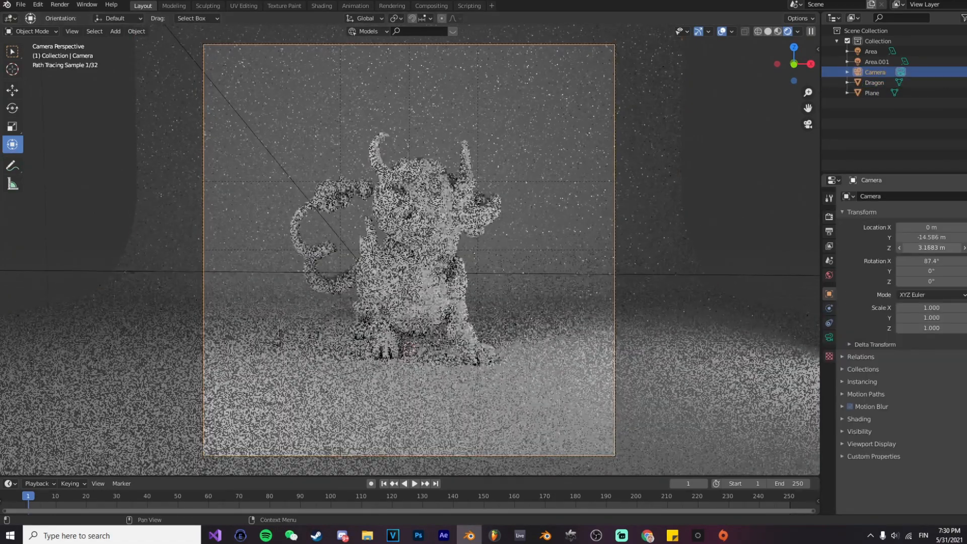
pyautogui.moveTo(931, 247); pyautogui.dragTo(938, 247)
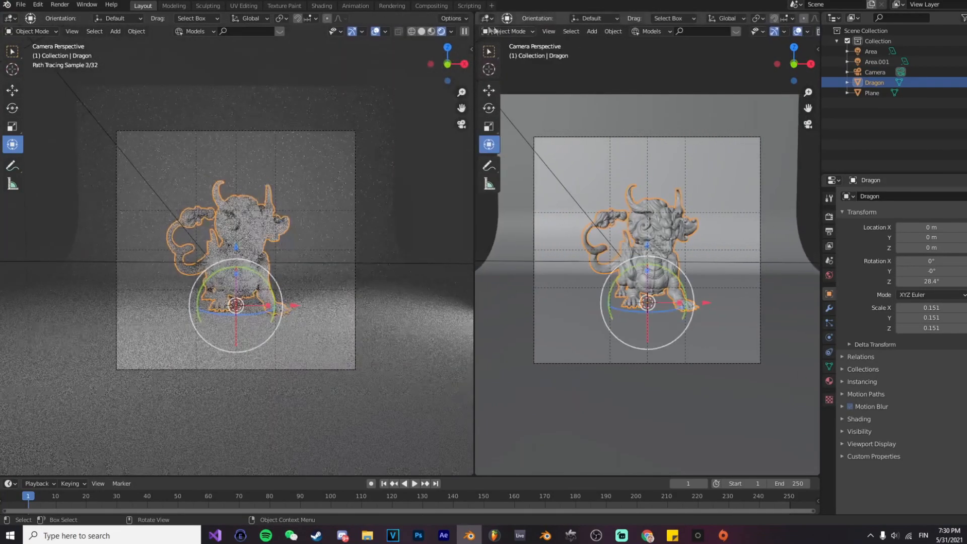
pyautogui.click(487, 18)
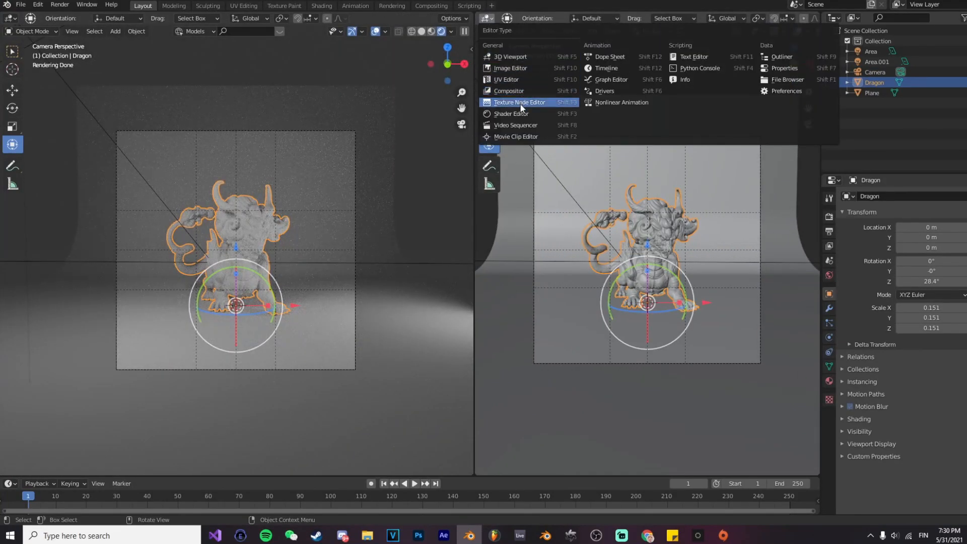
pyautogui.click(521, 103)
pyautogui.press('n')
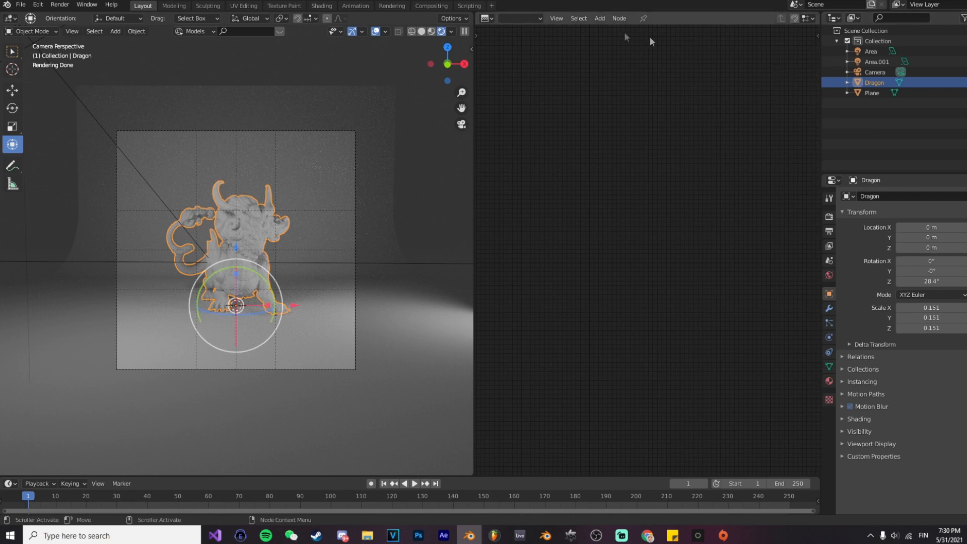
pyautogui.click(492, 19)
pyautogui.click(506, 115)
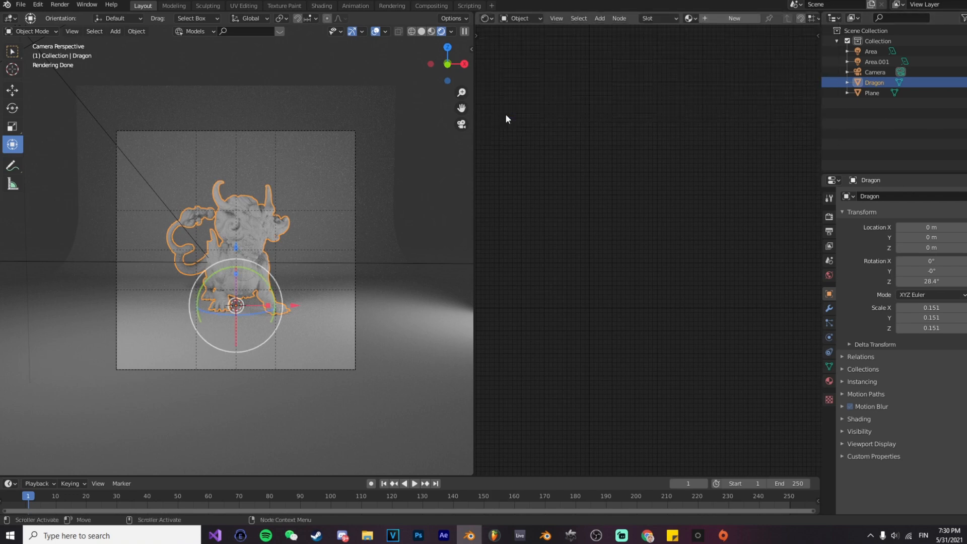
# Step: Create a new material for the dragon and lower its Principled BSDF roughness to about 0.173
pyautogui.click(717, 19)
pyautogui.scroll(2, 233, 207)
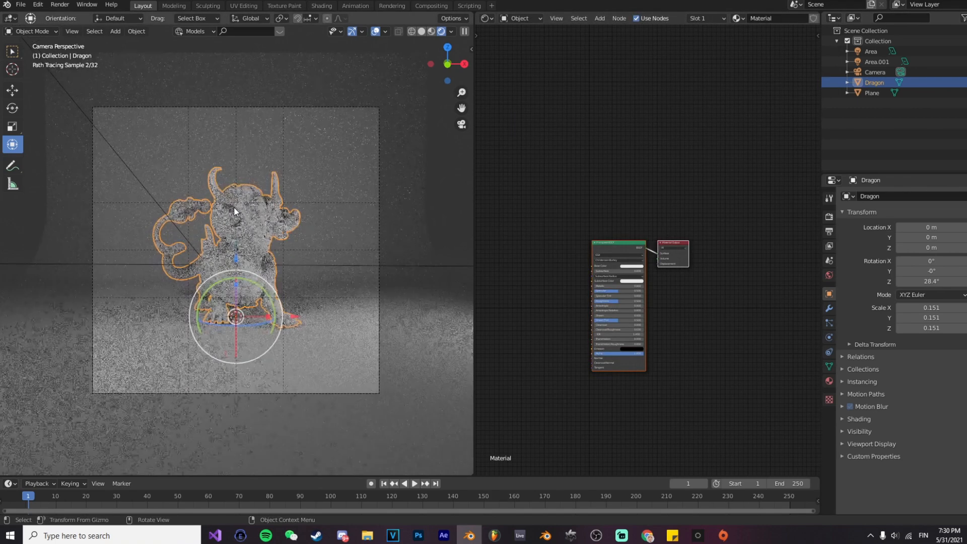
pyautogui.moveTo(475, 231); pyautogui.dragTo(535, 231)
pyautogui.press('Home')
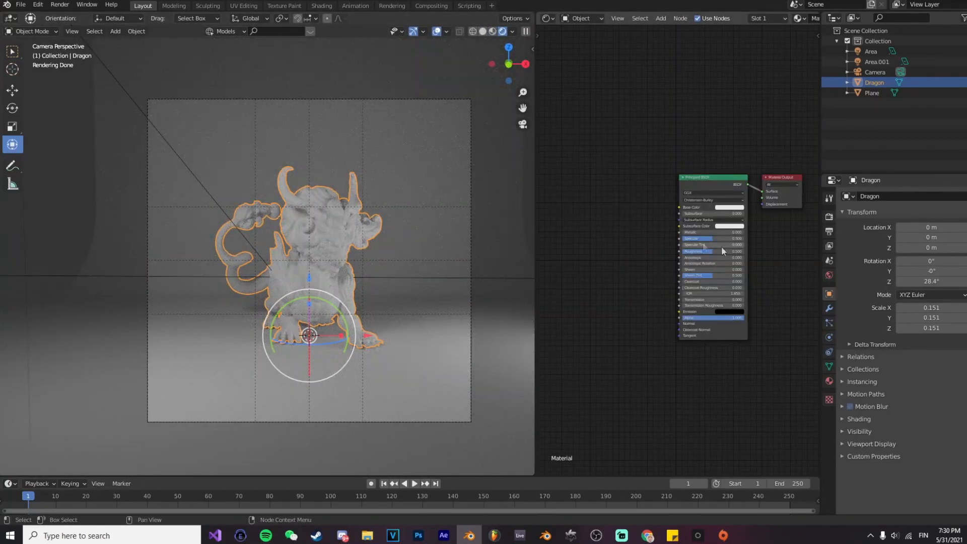
pyautogui.moveTo(722, 251); pyautogui.dragTo(696, 250)
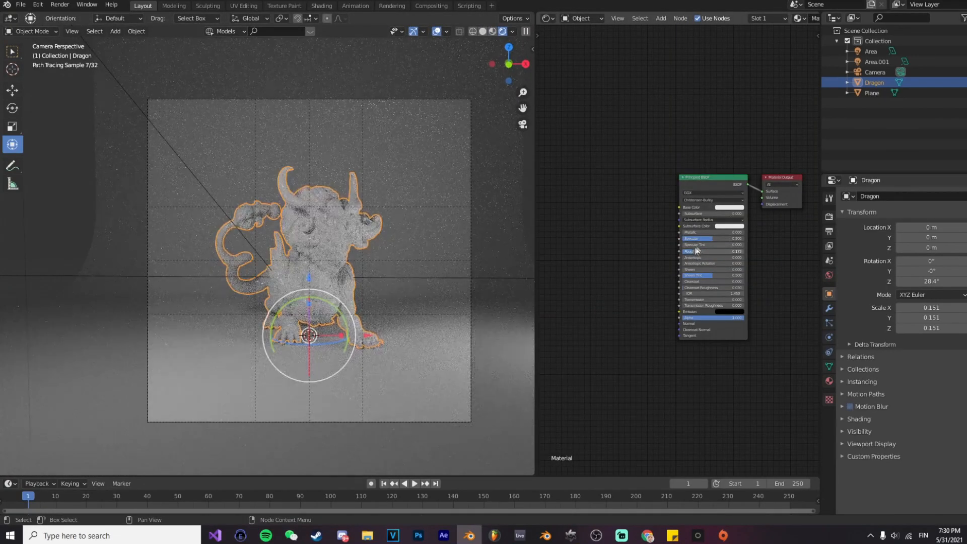
# Step: Add a ColorRamp node and connect its Color output to the Principled BSDF's Base Color
pyautogui.hotkey('shift', 'a')
pyautogui.click(641, 244)
pyautogui.write('colo')
pyautogui.press('Down')
pyautogui.press('Return')
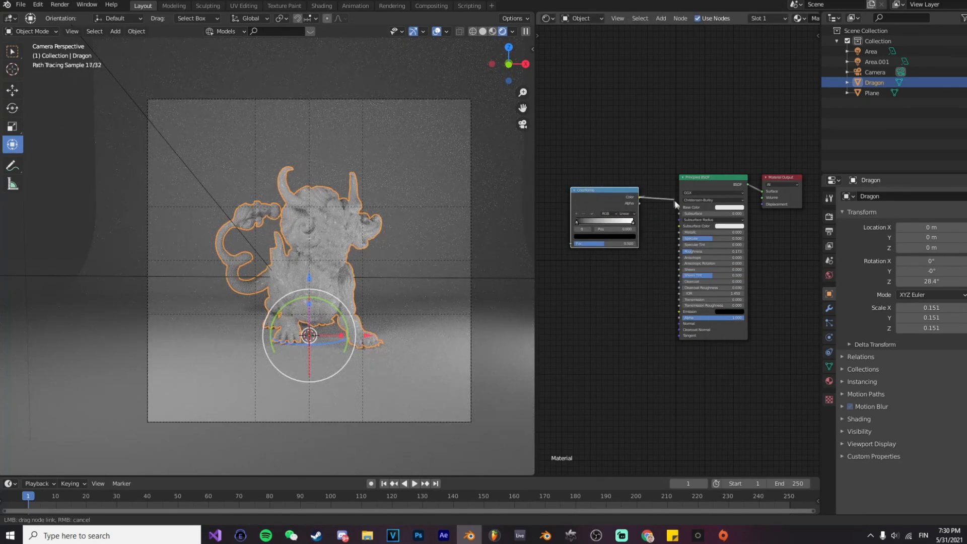
pyautogui.moveTo(684, 205); pyautogui.dragTo(684, 206)
pyautogui.moveTo(678, 226); pyautogui.dragTo(723, 222, button='middle')
# Step: Color the ColorRamp's black stop light cyan and its white stop pink
pyautogui.click(622, 217)
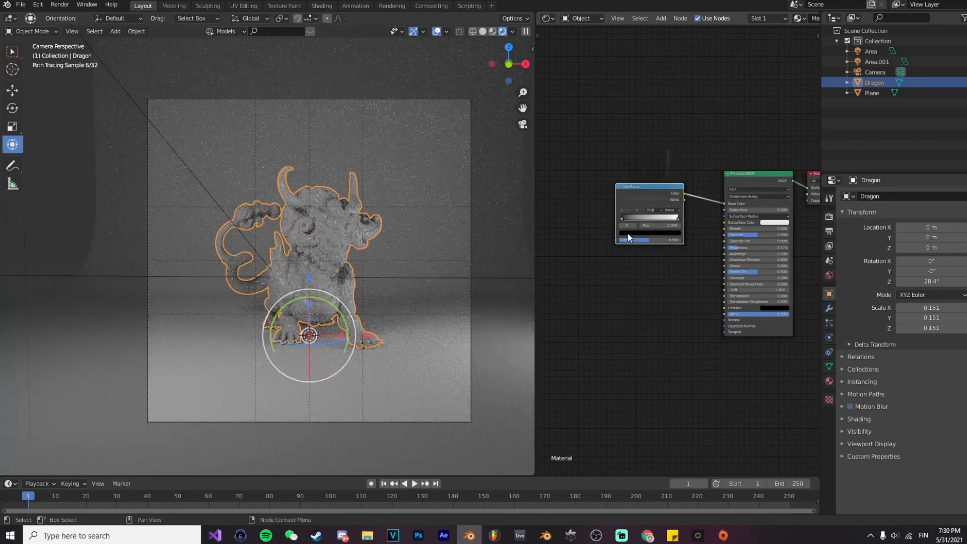
pyautogui.click(627, 233)
pyautogui.moveTo(670, 171); pyautogui.dragTo(668, 152)
pyautogui.click(642, 163)
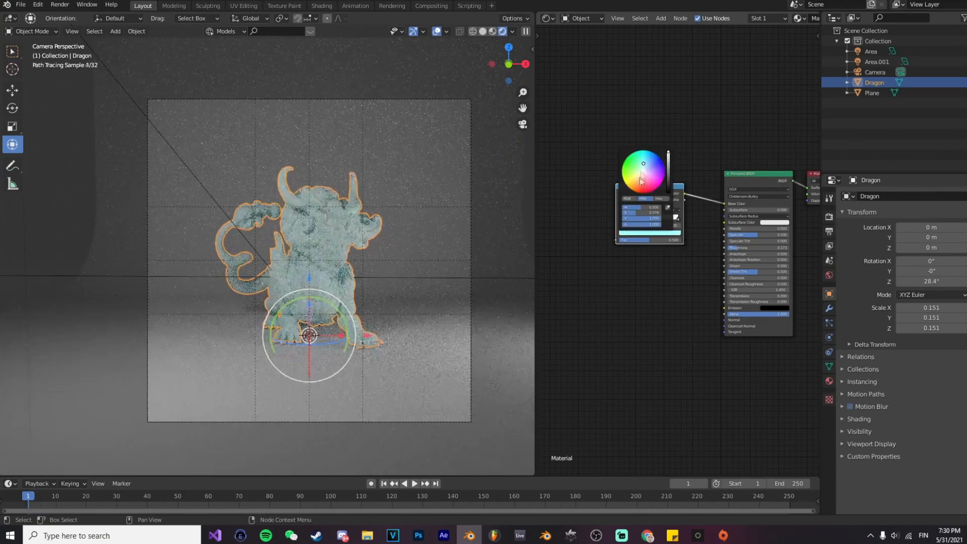
pyautogui.click(654, 233)
pyautogui.click(645, 183)
pyautogui.scroll(2, 669, 247)
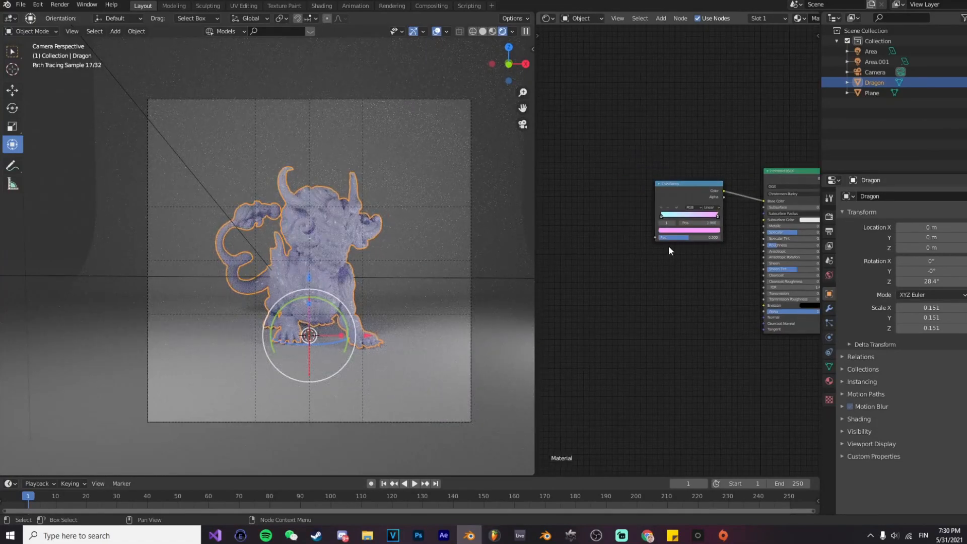
# Step: Add a Separate XYZ node before the ColorRamp and connect its Z output to the ramp's Fac input
pyautogui.hotkey('shift', 'a')
pyautogui.click(637, 214)
pyautogui.write('z')
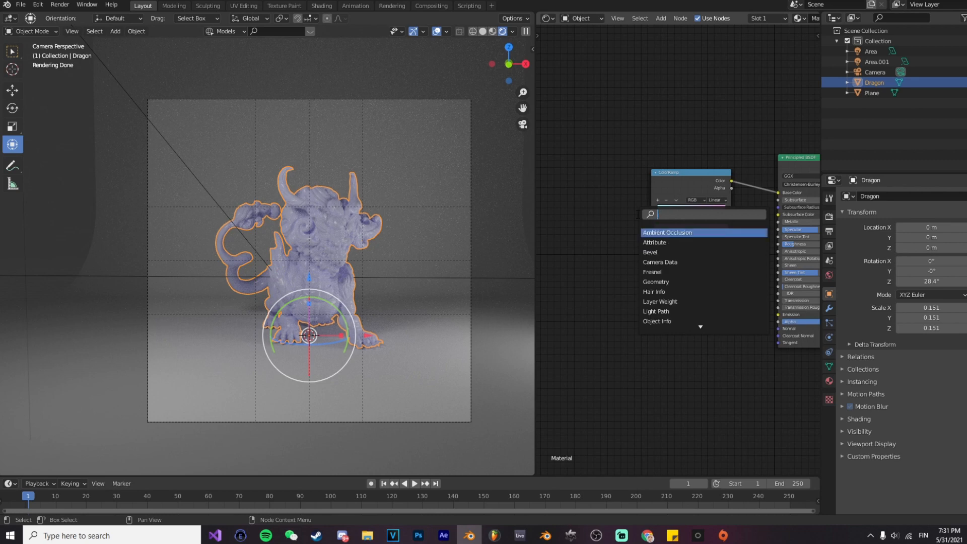
pyautogui.click(660, 243)
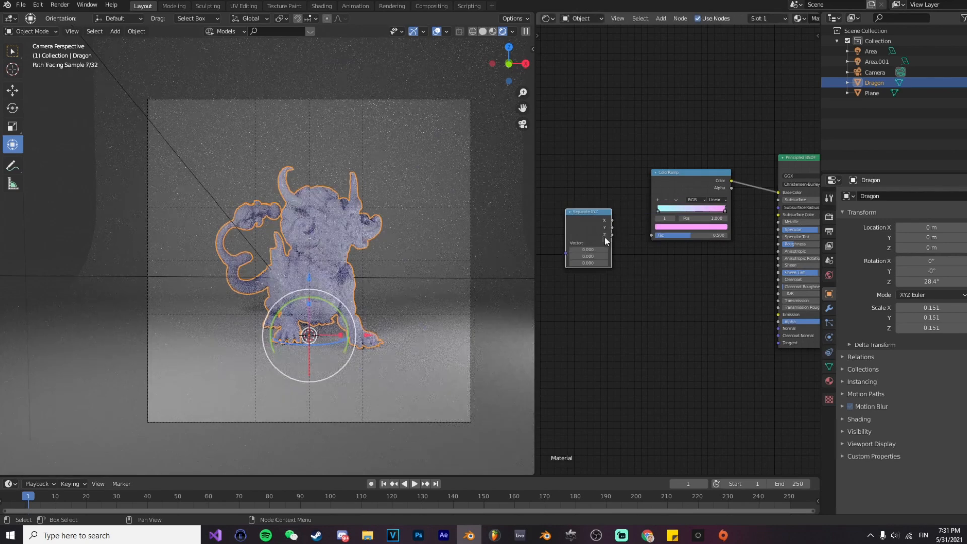
pyautogui.moveTo(633, 230); pyautogui.dragTo(599, 214)
pyautogui.moveTo(642, 215); pyautogui.dragTo(761, 222, button='middle')
# Step: Generate the Texture Coordinate and Mapping setup for the Separate XYZ node and delete the Image Texture node from it
pyautogui.hotkey('ctrl', 't')
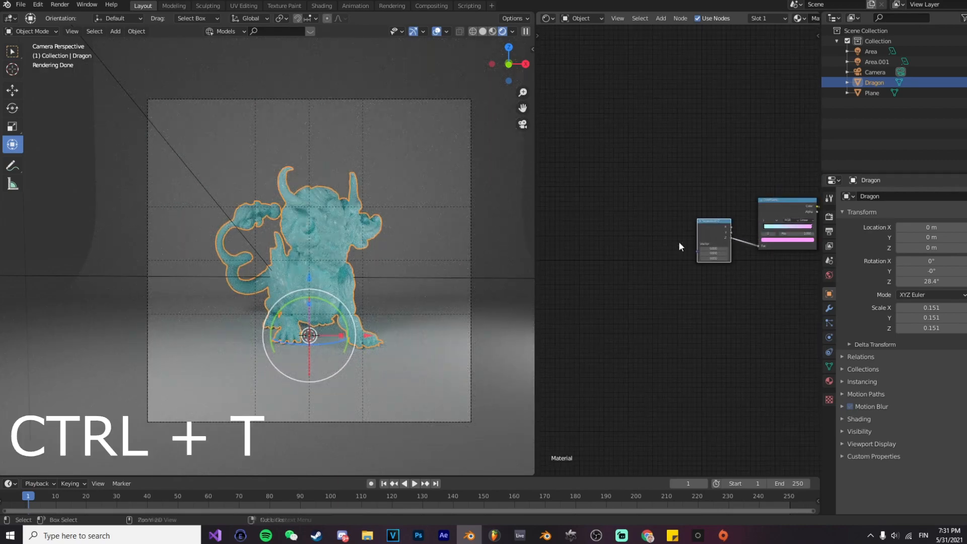
pyautogui.click(670, 217)
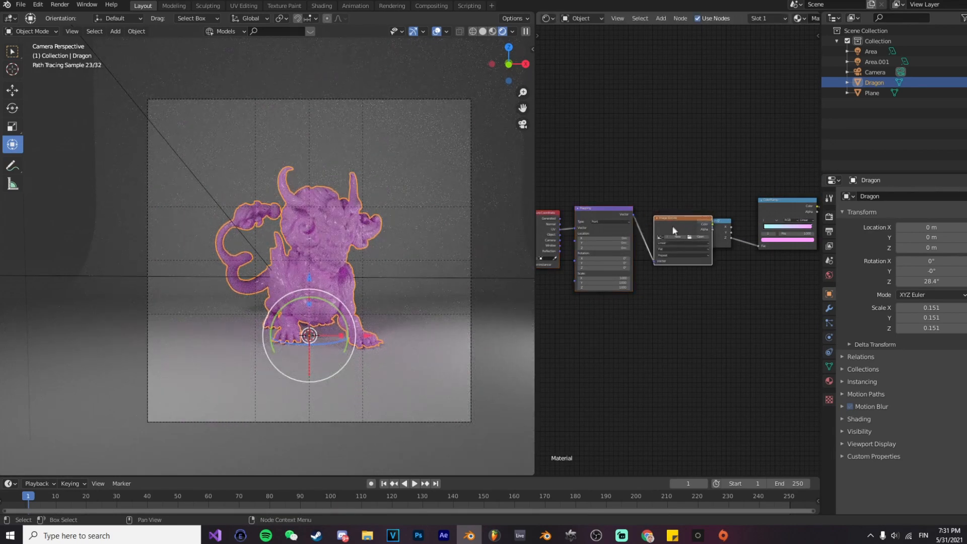
pyautogui.press('x')
# Step: Arrange the remaining nodes and connect the Mapping node's Vector output to the Separate XYZ node's Vector input
pyautogui.moveTo(583, 215)
pyautogui.mouseDown()
pyautogui.moveTo(603, 215)
pyautogui.moveTo(573, 213)
pyautogui.mouseUp()
pyautogui.scroll(3, 607, 219)
pyautogui.moveTo(624, 210); pyautogui.dragTo(660, 200, button='middle')
pyautogui.moveTo(681, 197); pyautogui.dragTo(738, 243)
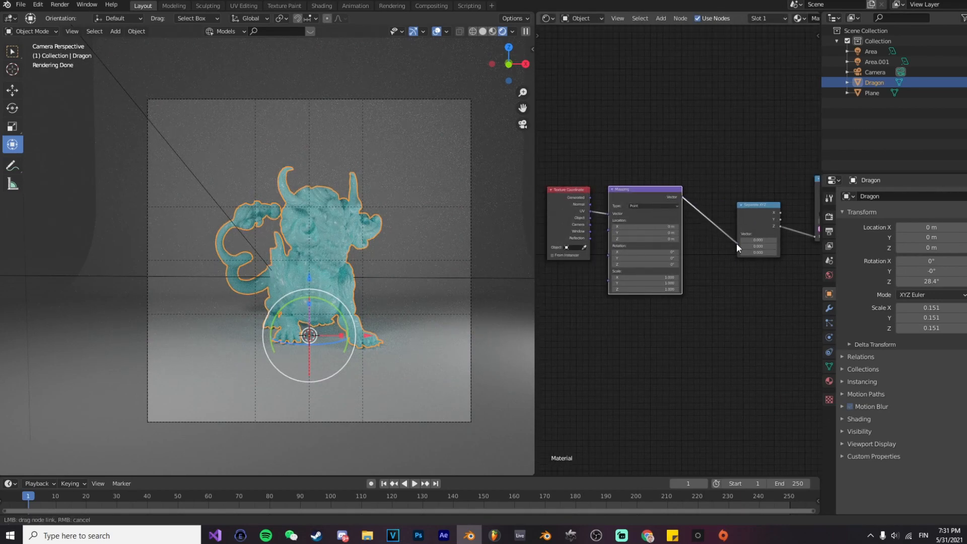
# Step: Connect the Texture Coordinate node's Object output to the Mapping node's Vector input
pyautogui.scroll(1, 691, 264)
pyautogui.moveTo(589, 207); pyautogui.dragTo(608, 200)
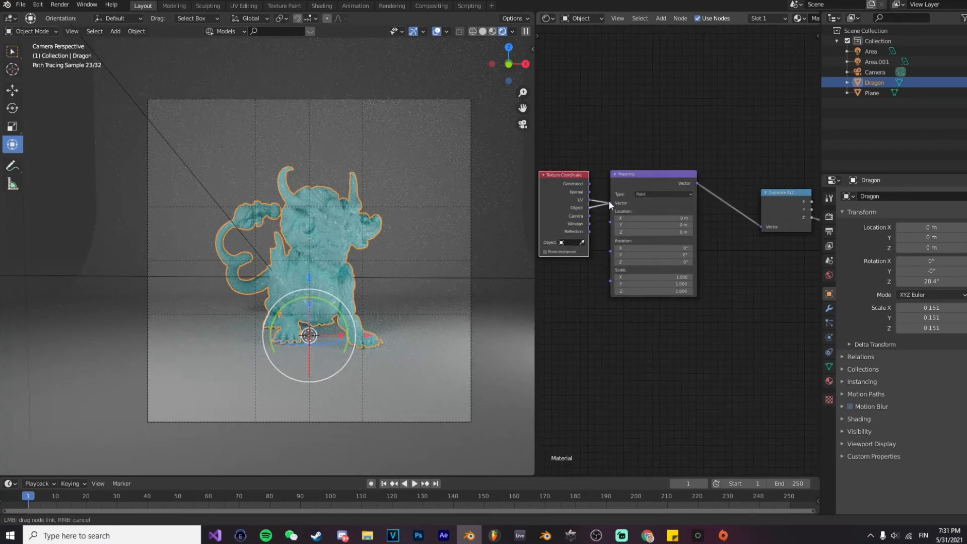
pyautogui.moveTo(704, 234); pyautogui.dragTo(664, 250, button='middle')
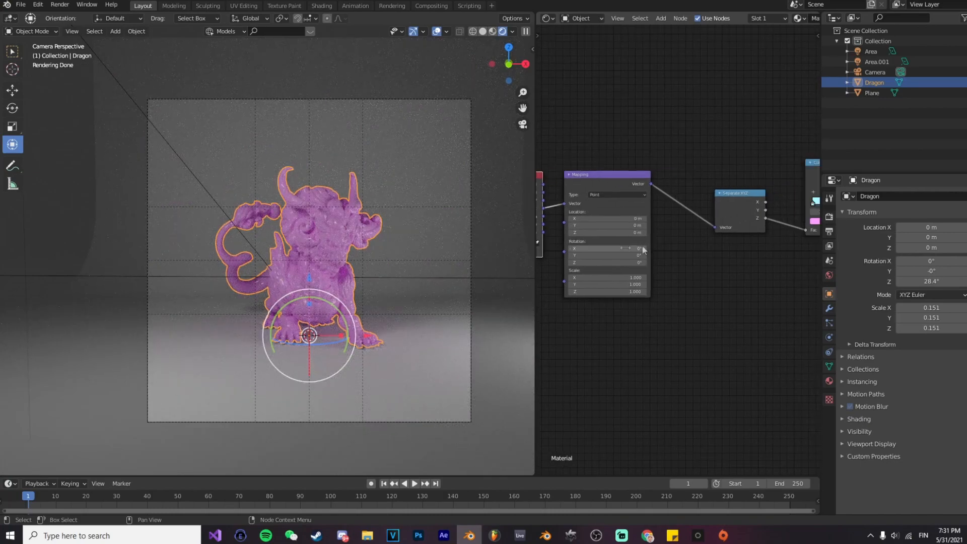
# Step: Set the Mapping node's Z location to about -15.1 m and its Z scale to 0.9
pyautogui.scroll(1, 654, 249)
pyautogui.moveTo(647, 230)
pyautogui.mouseDown()
pyautogui.moveTo(617, 230)
pyautogui.moveTo(635, 230)
pyautogui.mouseUp()
pyautogui.moveTo(635, 299); pyautogui.dragTo(634, 298)
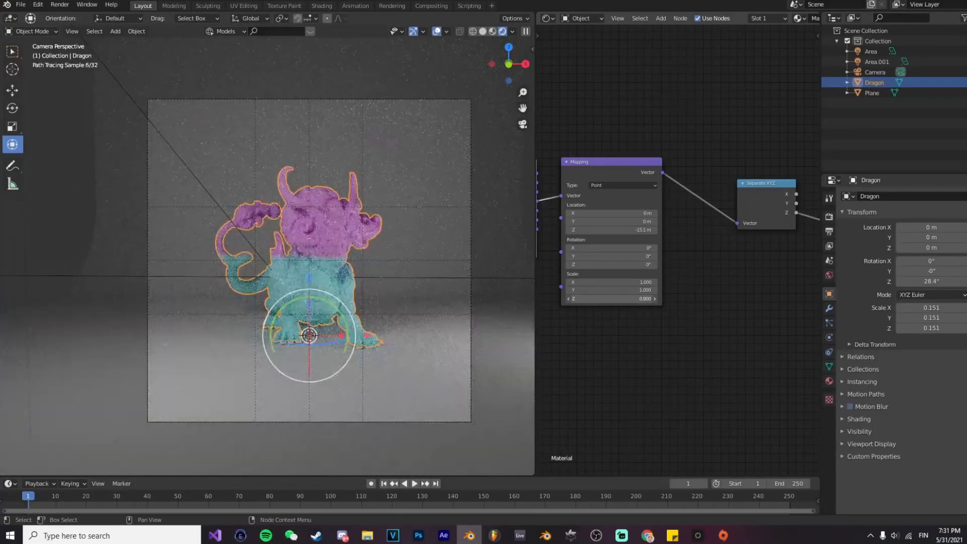
# Step: Add a middle stop to the ColorRamp and color it violet with hue about 0.786 and saturation about 0.505
pyautogui.moveTo(730, 280); pyautogui.dragTo(600, 304, button='middle')
pyautogui.moveTo(727, 281); pyautogui.dragTo(671, 295, button='middle')
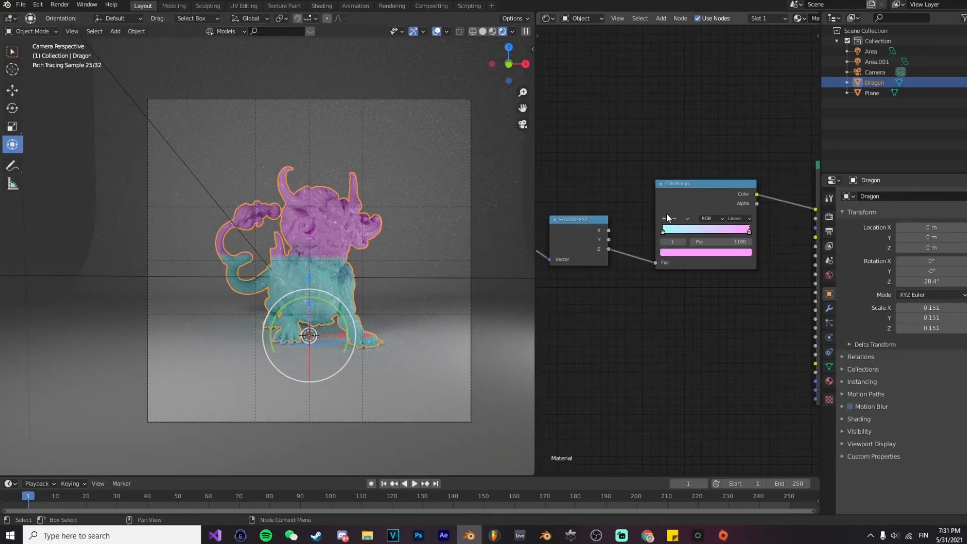
pyautogui.click(664, 219)
pyautogui.click(689, 253)
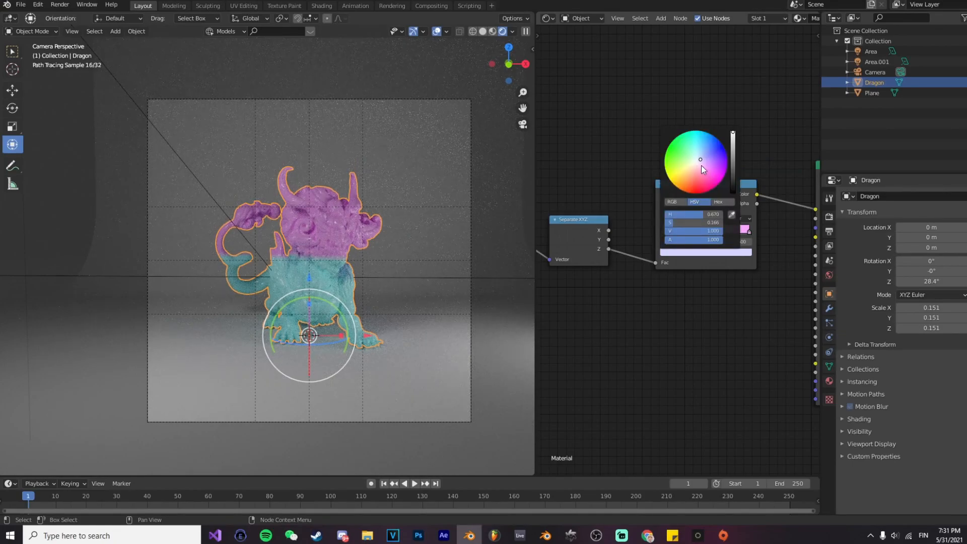
pyautogui.moveTo(698, 158); pyautogui.dragTo(712, 162)
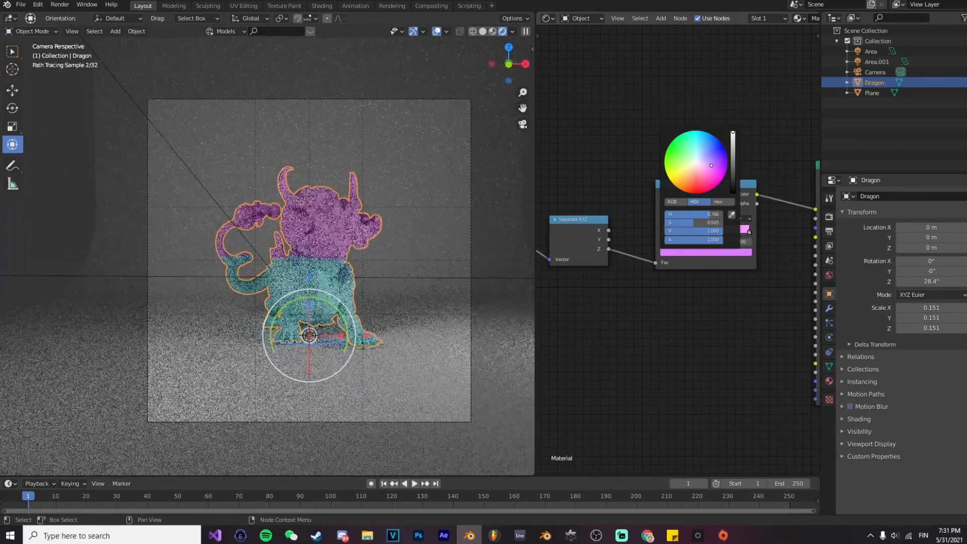
# Step: Set the Mapping node's Z scale to 0.1 and adjust its Z location so the color blend falls across the dragon's middle
pyautogui.moveTo(541, 285); pyautogui.dragTo(738, 260, button='middle')
pyautogui.moveTo(648, 276); pyautogui.dragTo(699, 267, button='middle')
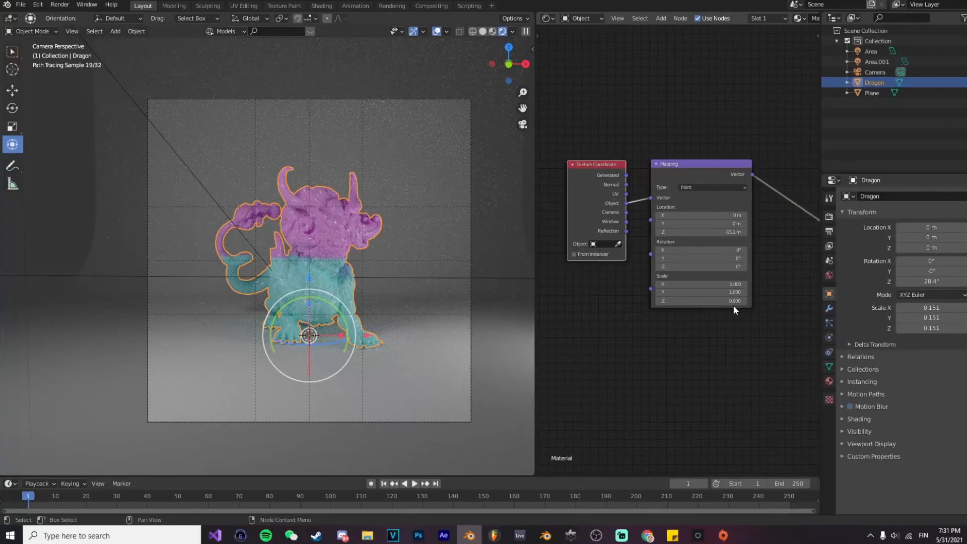
pyautogui.press('Return')
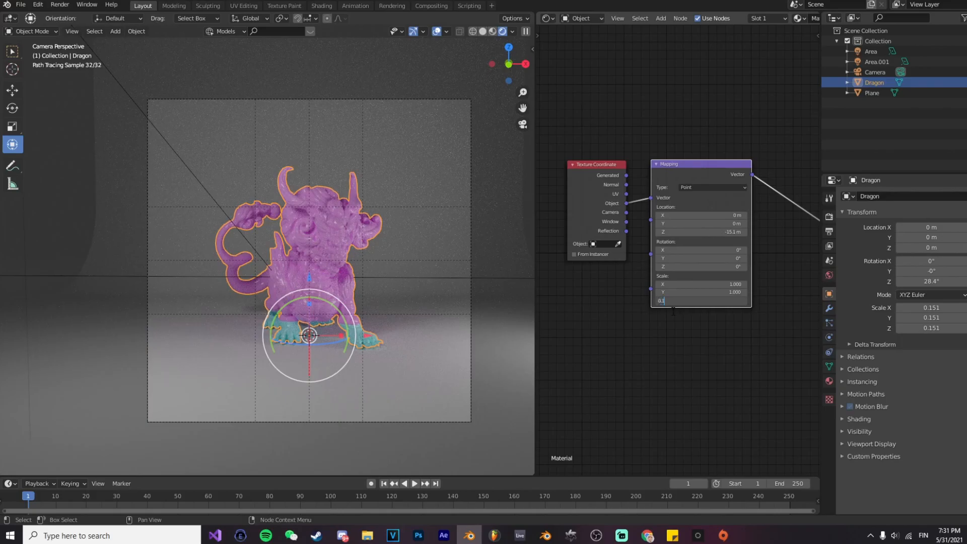
pyautogui.press('Return')
pyautogui.moveTo(698, 233); pyautogui.dragTo(729, 232)
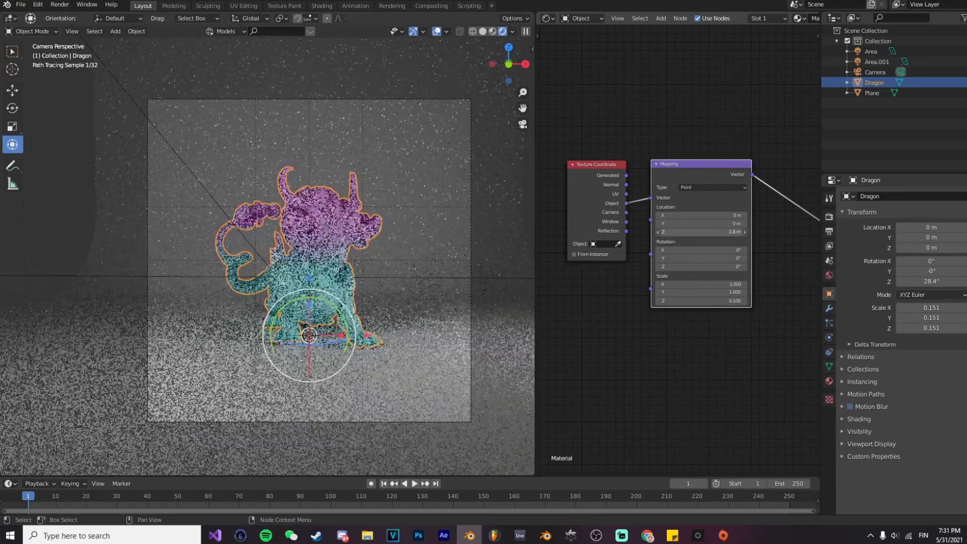
# Step: Review the dragon's gradient material node tree from one end to the other
pyautogui.click(413, 245)
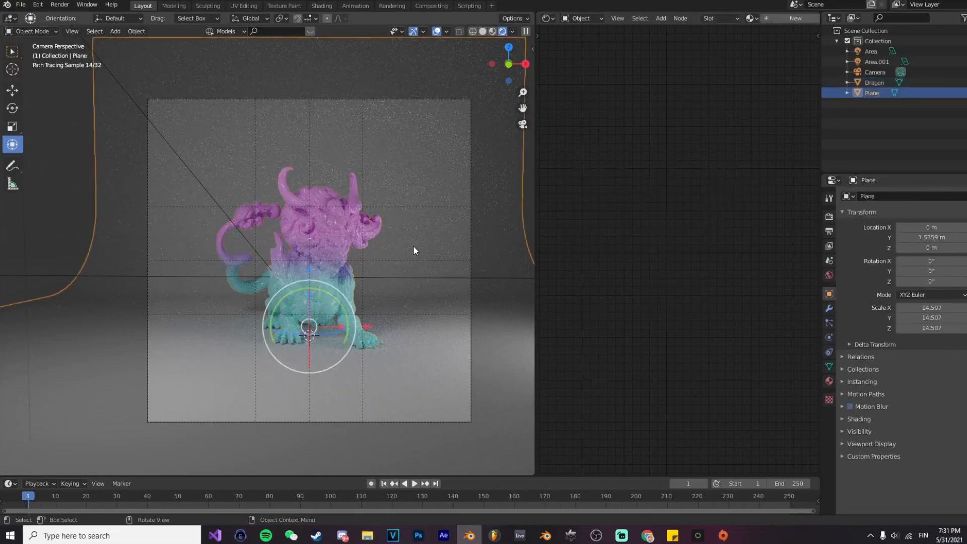
pyautogui.click(350, 273)
pyautogui.moveTo(650, 284); pyautogui.dragTo(542, 286, button='middle')
pyautogui.moveTo(696, 298); pyautogui.dragTo(606, 295, button='middle')
pyautogui.moveTo(805, 250); pyautogui.dragTo(651, 280, button='middle')
pyautogui.moveTo(709, 291); pyautogui.dragTo(671, 296)
pyautogui.moveTo(576, 323); pyautogui.dragTo(629, 302, button='middle')
# Step: Give the backdrop plane a new material with a roughness of 0.045 and a muted purple base color
pyautogui.click(476, 286)
pyautogui.click(786, 18)
pyautogui.press('Home')
pyautogui.moveTo(691, 250); pyautogui.dragTo(646, 250)
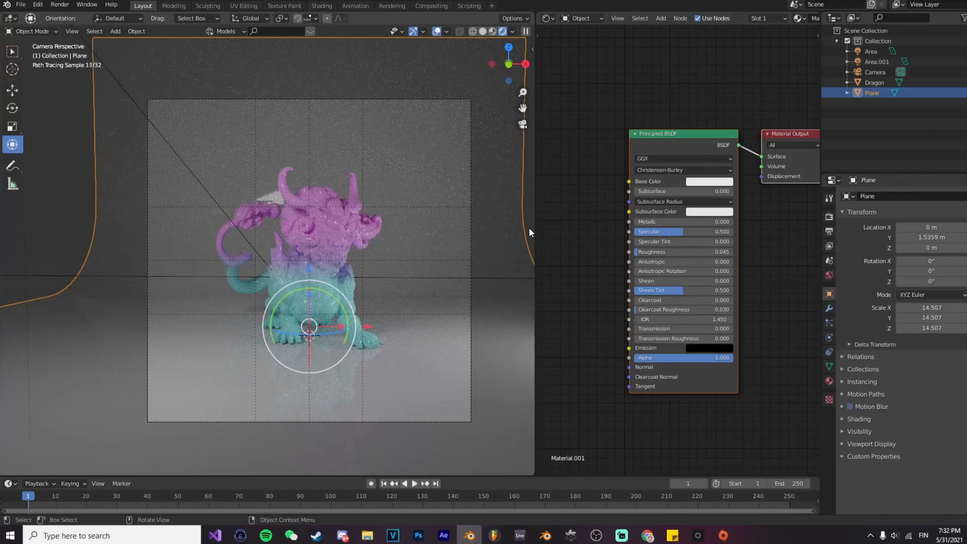
pyautogui.click(713, 181)
pyautogui.moveTo(764, 69)
pyautogui.mouseDown()
pyautogui.moveTo(764, 97)
pyautogui.moveTo(764, 73)
pyautogui.moveTo(730, 82)
pyautogui.mouseUp()
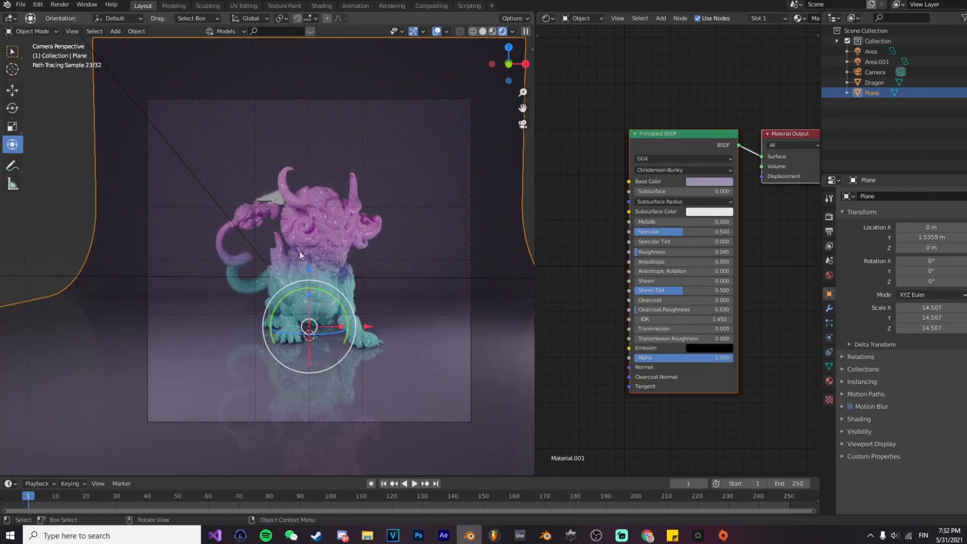
# Step: Move the Area.001 light to about X -7.8 m, Z 5.8 m and turn it to about -105° around Z
pyautogui.scroll(-1, 364, 274)
pyautogui.click(213, 201)
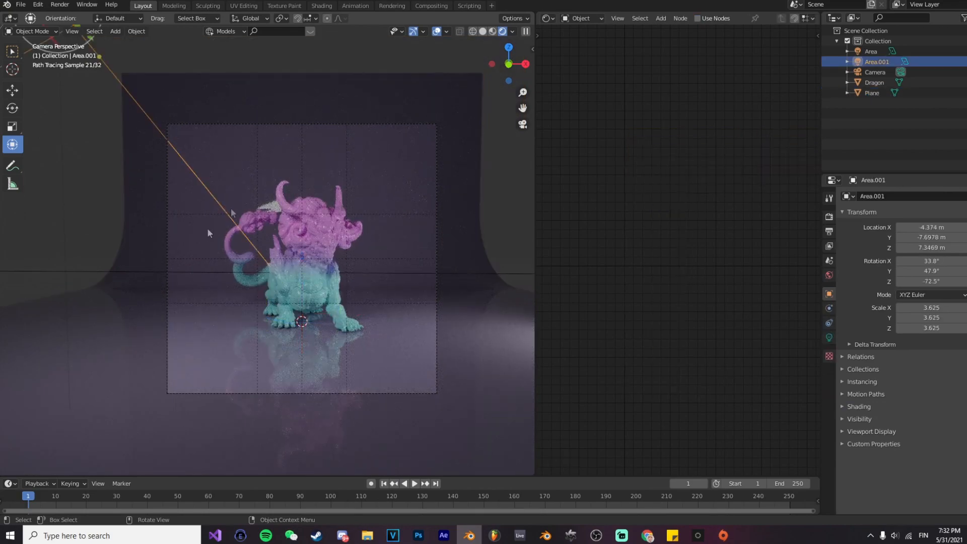
pyautogui.moveTo(278, 240); pyautogui.dragTo(347, 269, button='middle')
pyautogui.scroll(-3, 362, 297)
pyautogui.moveTo(300, 243); pyautogui.dragTo(240, 246)
pyautogui.moveTo(240, 246); pyautogui.dragTo(268, 262, button='middle')
pyautogui.moveTo(283, 325); pyautogui.dragTo(268, 342)
pyautogui.moveTo(306, 341); pyautogui.dragTo(286, 321, button='middle')
pyautogui.moveTo(201, 206); pyautogui.dragTo(202, 226)
pyautogui.moveTo(205, 230); pyautogui.dragTo(190, 222, button='middle')
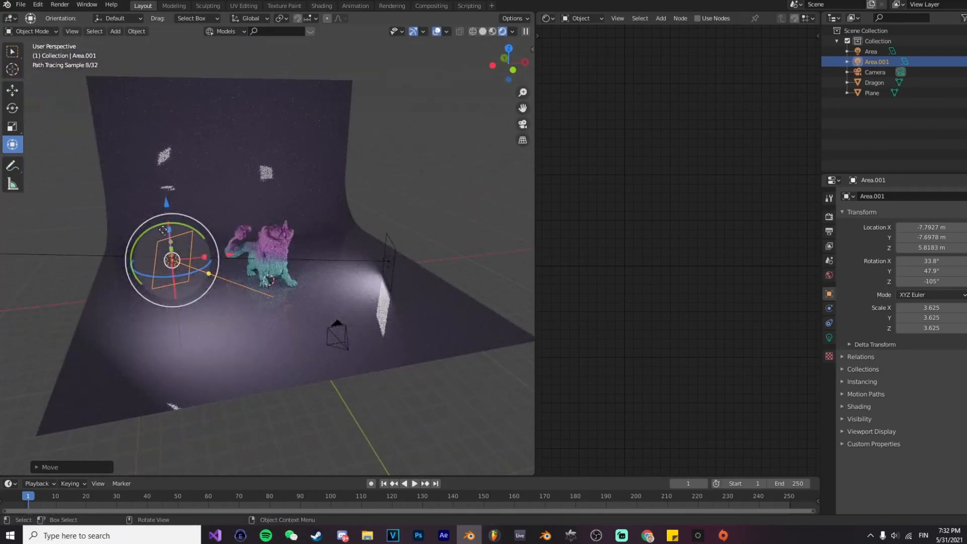
# Step: Inspect the relit dragon and backdrop from other angles and through the camera
pyautogui.moveTo(246, 283); pyautogui.dragTo(283, 287, button='middle')
pyautogui.moveTo(275, 278); pyautogui.dragTo(276, 292)
pyautogui.moveTo(279, 281); pyautogui.dragTo(268, 292, button='middle')
pyautogui.moveTo(272, 283); pyautogui.dragTo(265, 286)
pyautogui.click(409, 363)
pyautogui.press('ctrl+KP_0')
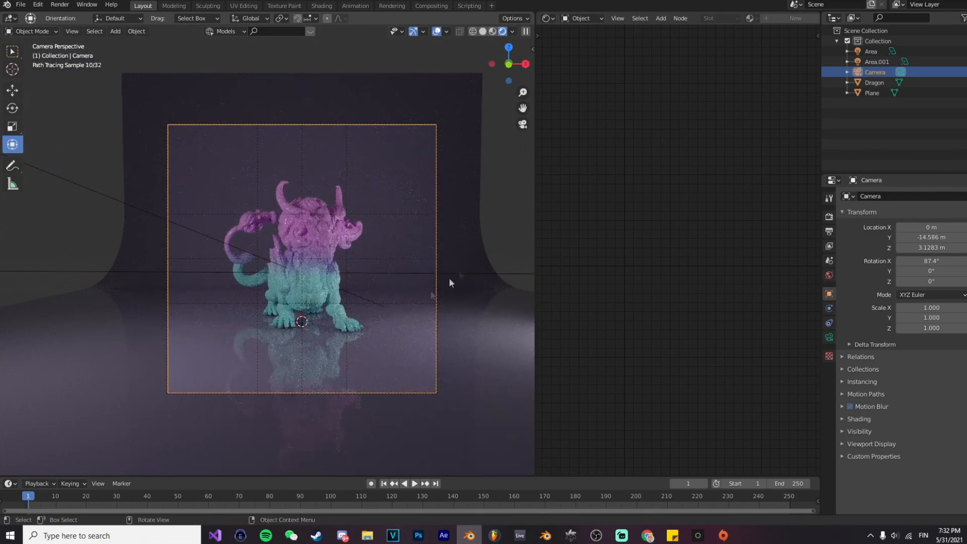
pyautogui.click(492, 233)
pyautogui.scroll(2, 373, 248)
pyautogui.click(360, 259)
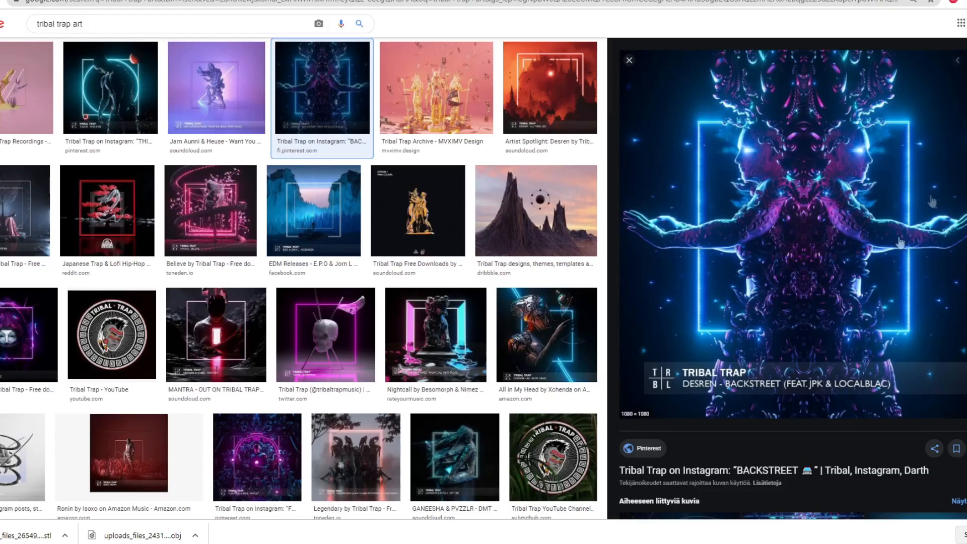
# Step: Switch to the browser and examine the square neon frames in several "tribal trap art" image results
pyautogui.click(324, 221)
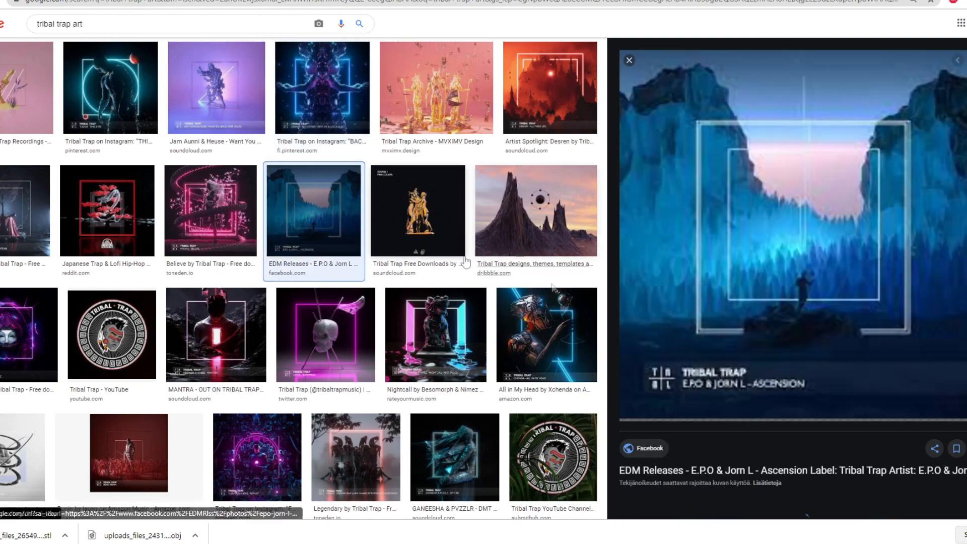
pyautogui.click(534, 81)
pyautogui.click(211, 211)
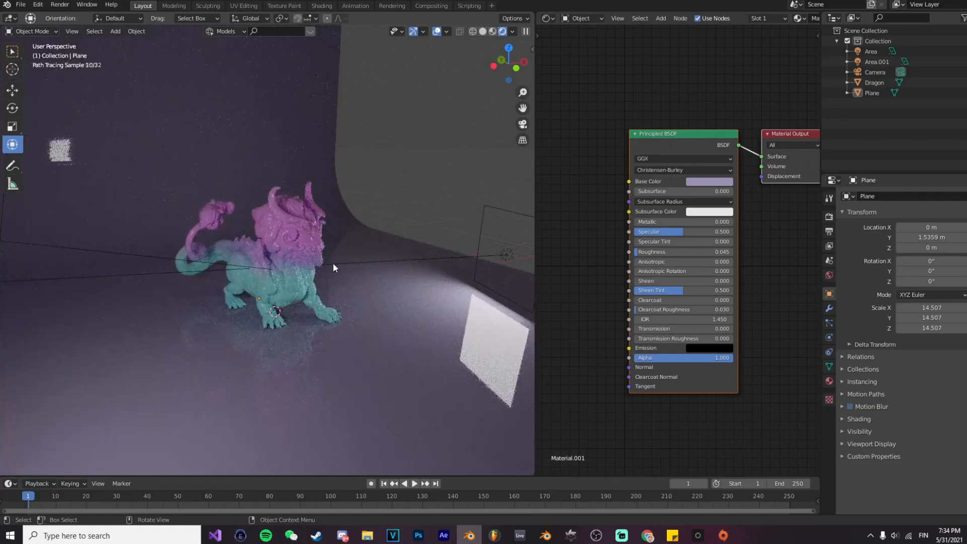
# Step: Back in Blender, add a torus mesh with 4 major segments
pyautogui.hotkey('shift', 'a')
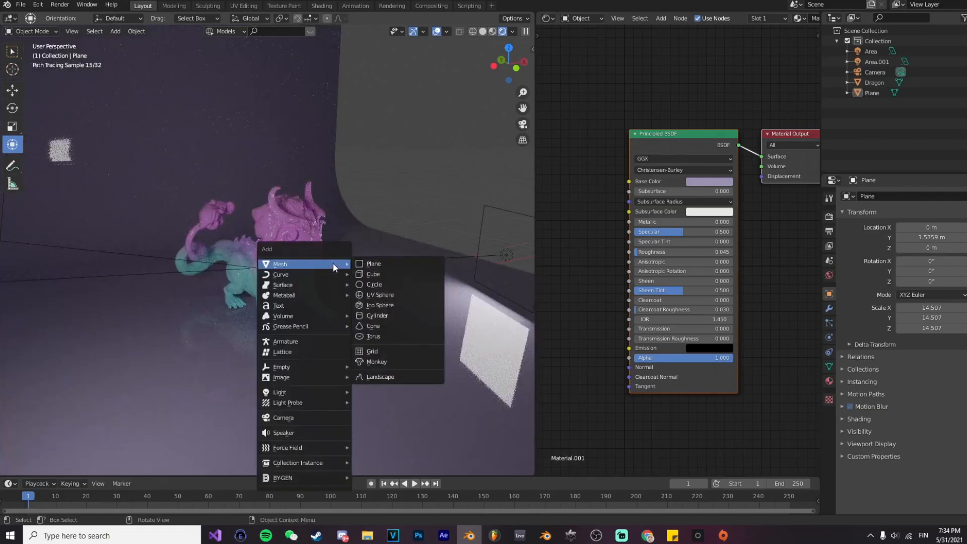
pyautogui.click(392, 334)
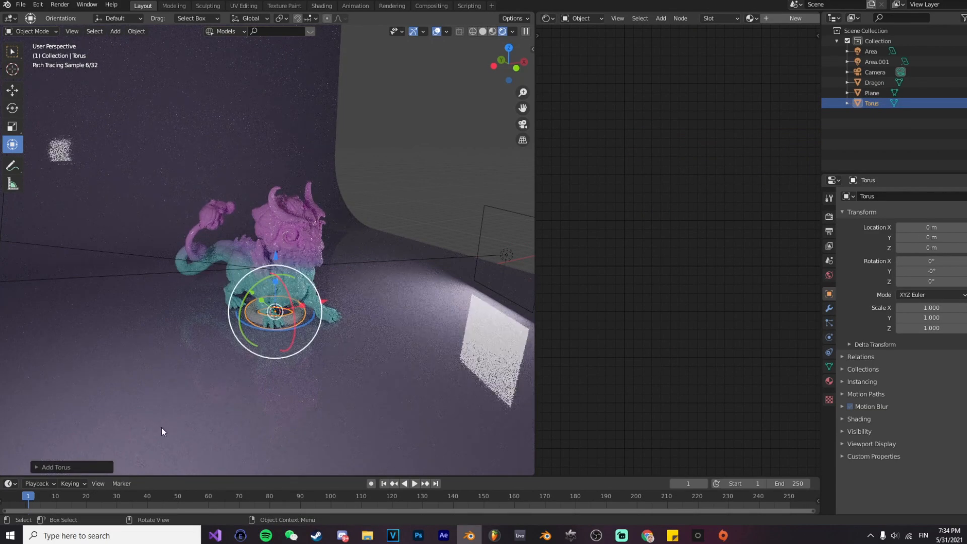
pyautogui.click(57, 466)
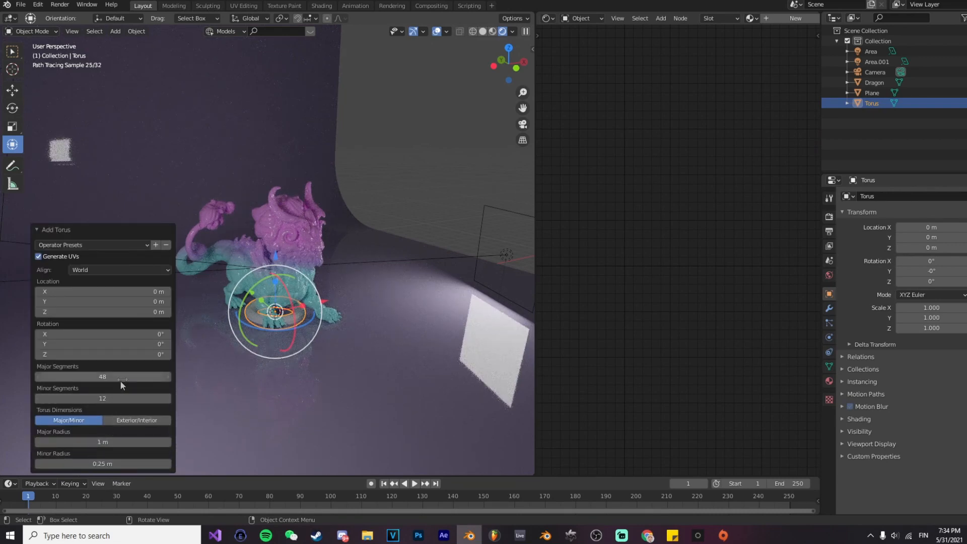
pyautogui.press('Return')
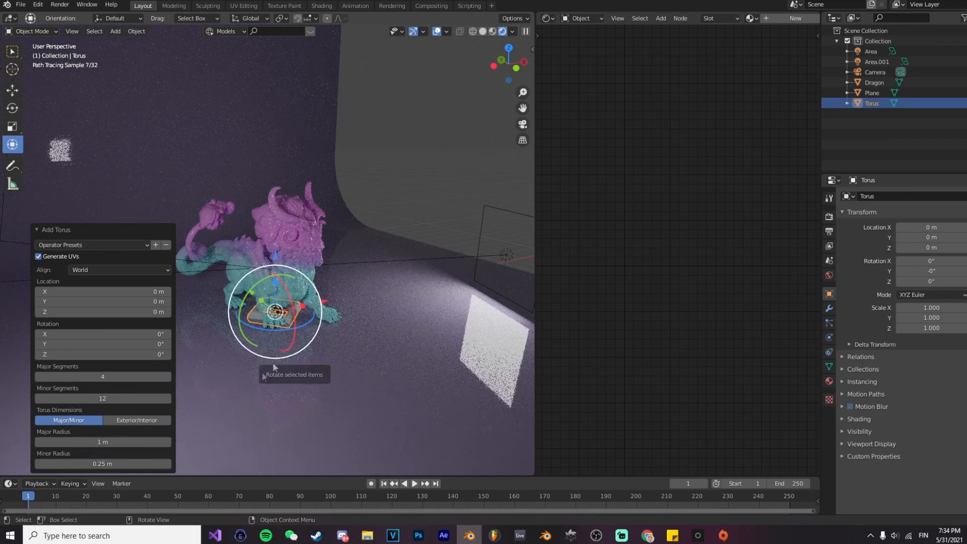
# Step: Set the torus's minor radius to 0.05 m
pyautogui.click(136, 460)
pyautogui.write('0.1')
pyautogui.press('Return')
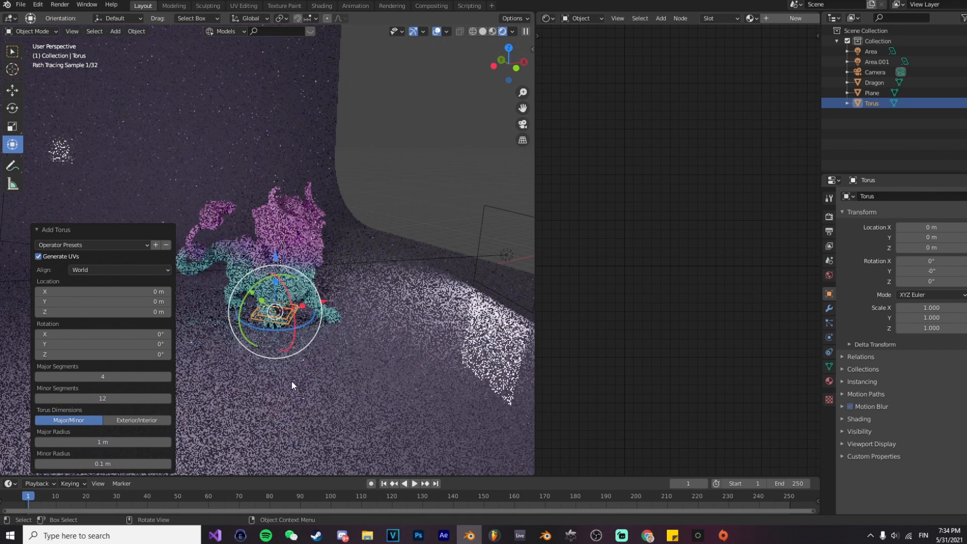
pyautogui.click(120, 466)
pyautogui.write('0.05')
pyautogui.press('Return')
# Step: Rotate the torus 45° around Z and 90° around X so it stands upright as a square frame
pyautogui.press('r')
pyautogui.press('z')
pyautogui.press('4')
pyautogui.press('5')
pyautogui.press('Return')
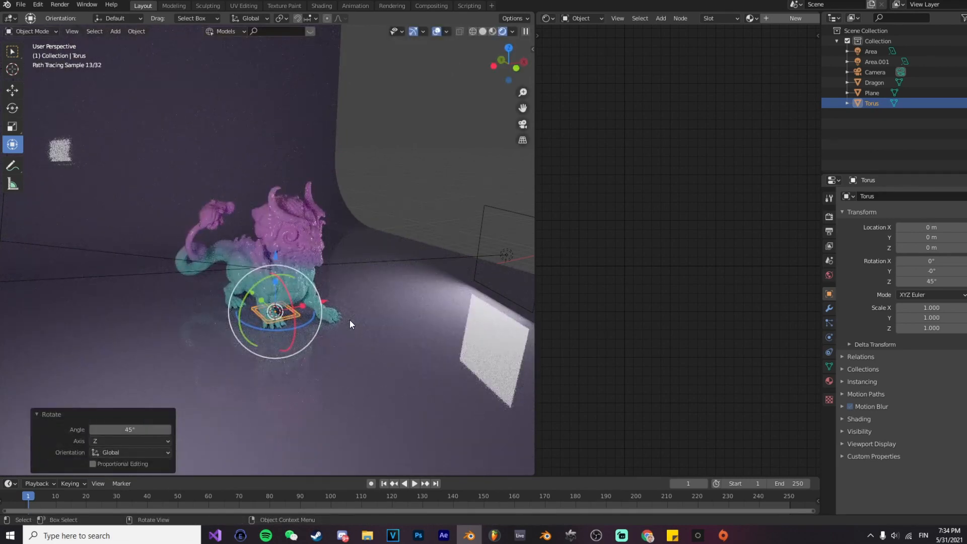
pyautogui.press('r')
pyautogui.press('x')
pyautogui.press('9')
pyautogui.press('0')
pyautogui.press('Return')
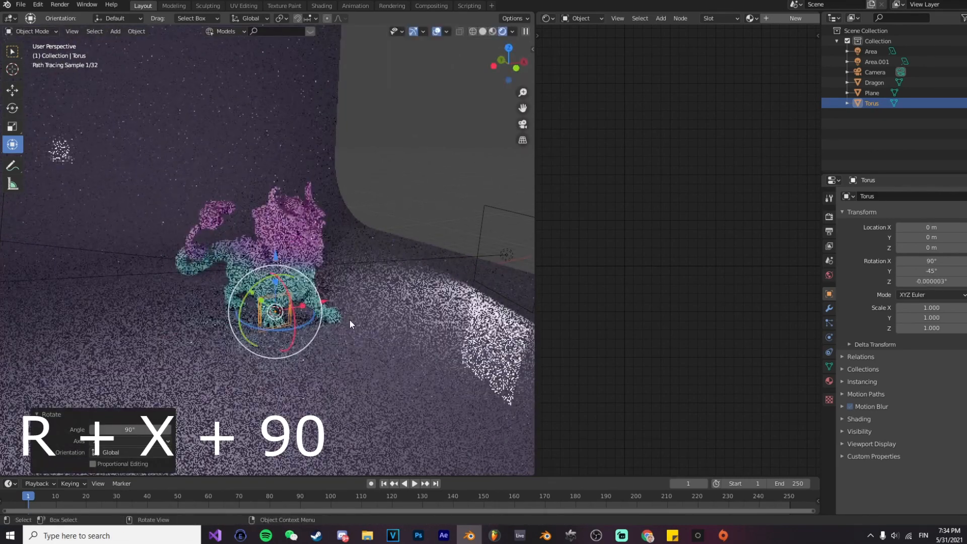
# Step: Scale the square frame up to about 4.75 and raise it to about Z 1.88 m around the dragon
pyautogui.moveTo(343, 290); pyautogui.dragTo(302, 282, button='middle')
pyautogui.press('s')
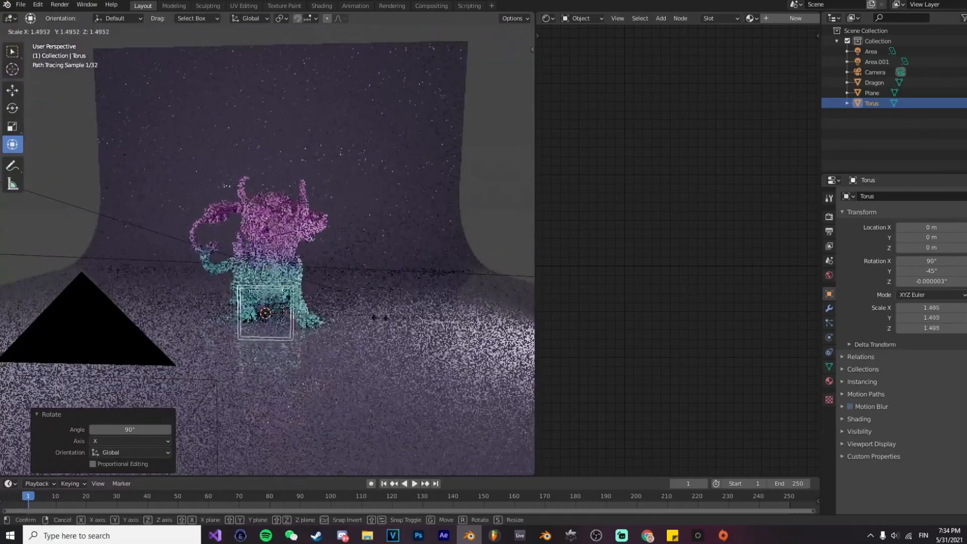
pyautogui.click(498, 330)
pyautogui.moveTo(270, 254); pyautogui.dragTo(270, 206)
pyautogui.press('s')
pyautogui.click(470, 303)
pyautogui.hotkey('alt', 'a')
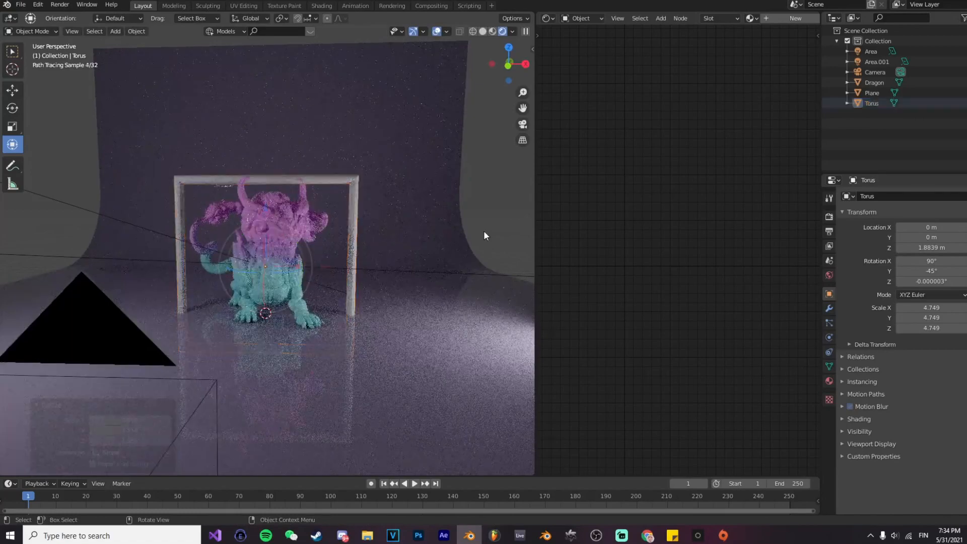
# Step: Raise the frame to about Z 2.56 m and thin its bars by shrinking all faces along their normals in Edit Mode
pyautogui.click(351, 234)
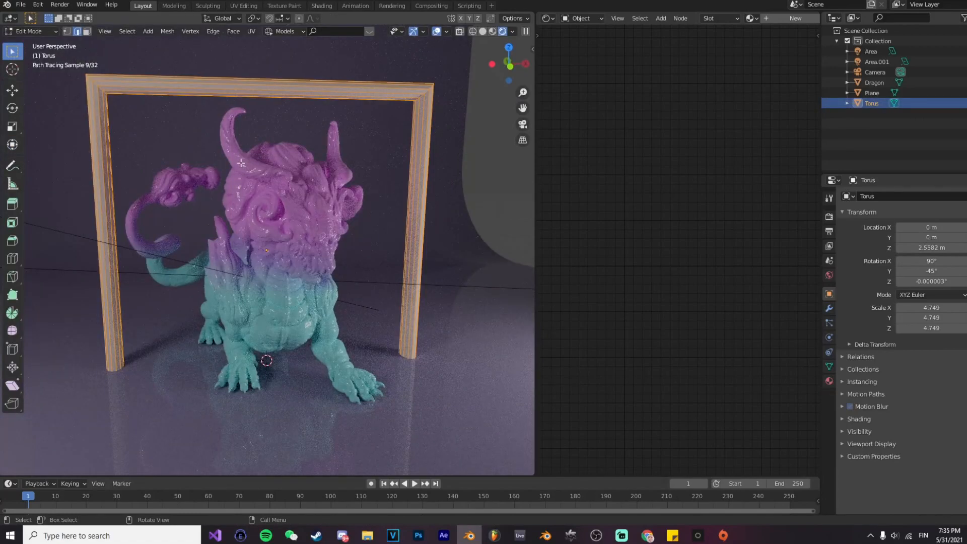
pyautogui.moveTo(394, 188); pyautogui.dragTo(438, 208, button='middle')
pyautogui.press('s')
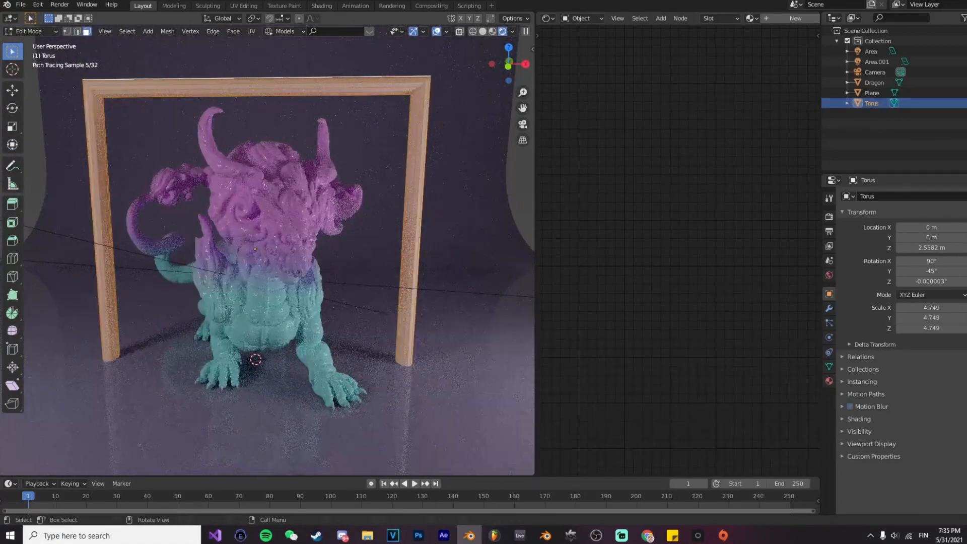
pyautogui.rightClick(443, 215)
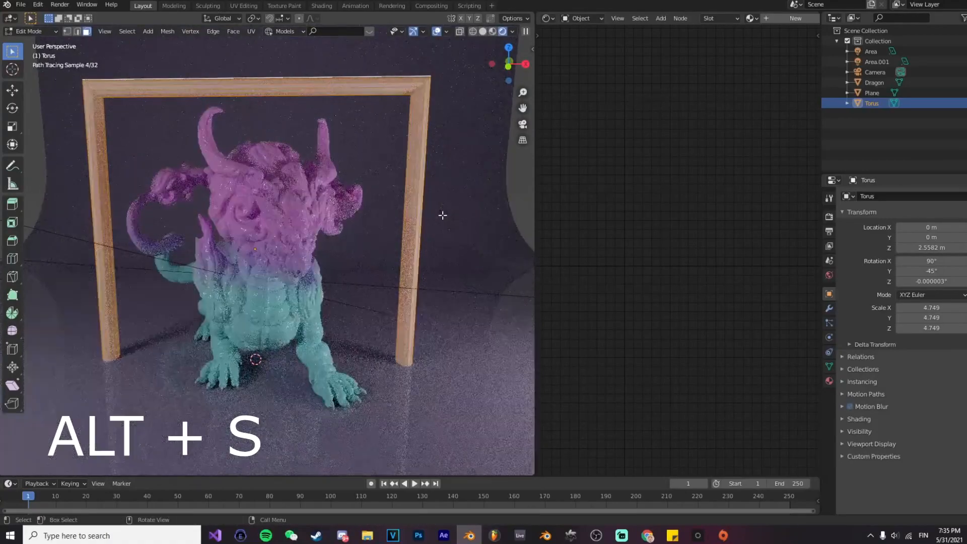
pyautogui.hotkey('alt', 's')
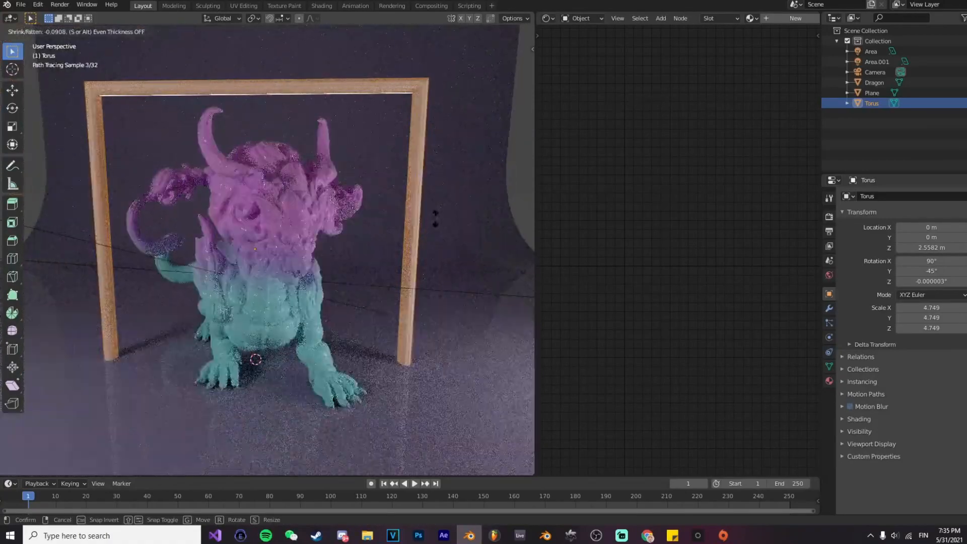
pyautogui.press('-')
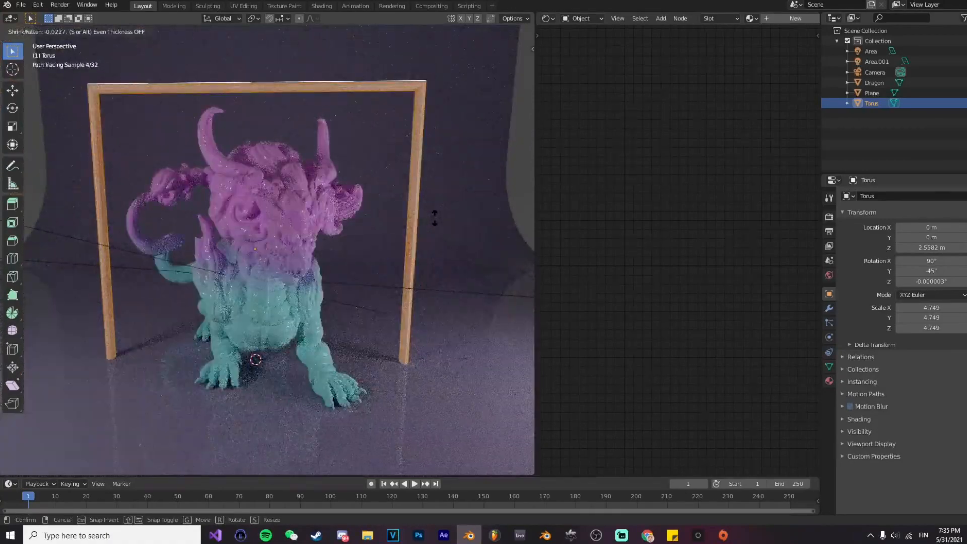
pyautogui.moveTo(433, 219)
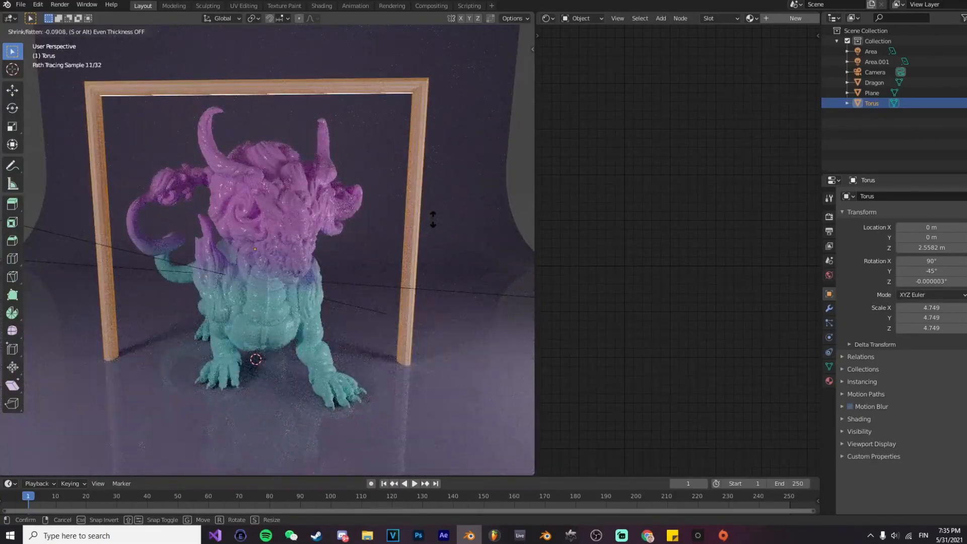
pyautogui.click(433, 220)
pyautogui.press('Tab')
pyautogui.click(515, 193)
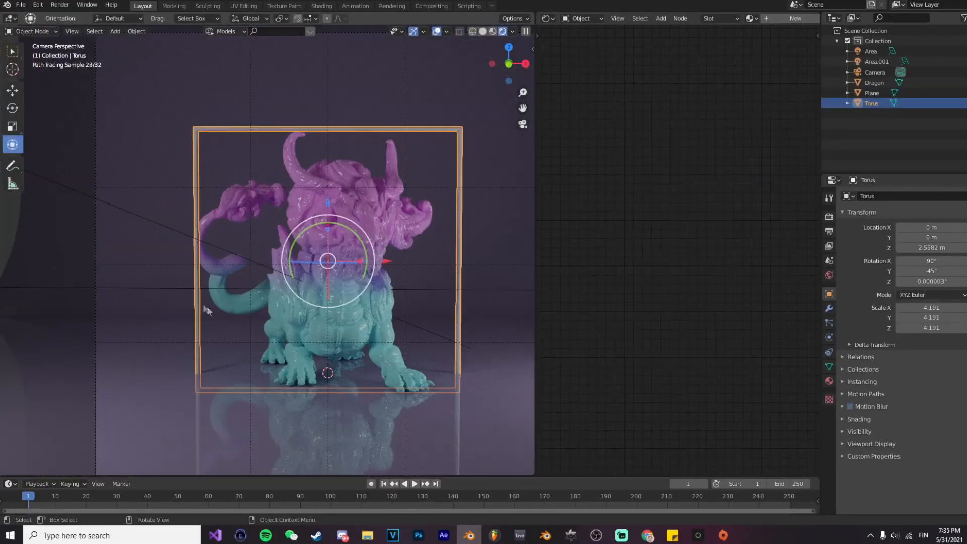
# Step: Move the frame in front of the dragon to about Y -2.16 m and scale it down to about 3.19
pyautogui.moveTo(207, 309); pyautogui.dragTo(298, 325, button='middle')
pyautogui.scroll(-1, 299, 324)
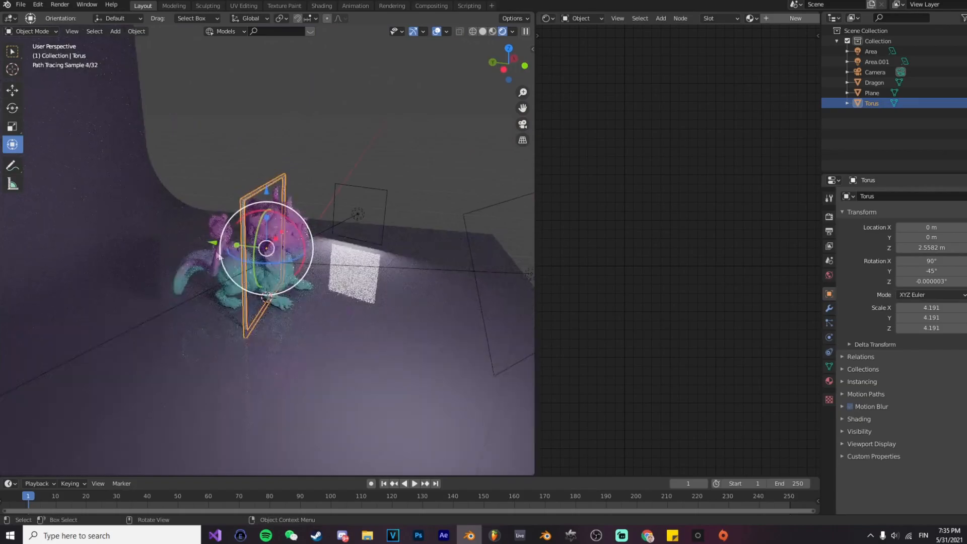
pyautogui.press('g')
pyautogui.press('y')
pyautogui.click(417, 233)
pyautogui.press('s')
pyautogui.click(390, 243)
pyautogui.click(418, 180)
pyautogui.moveTo(419, 180); pyautogui.dragTo(351, 252, button='middle')
pyautogui.scroll(2, 349, 239)
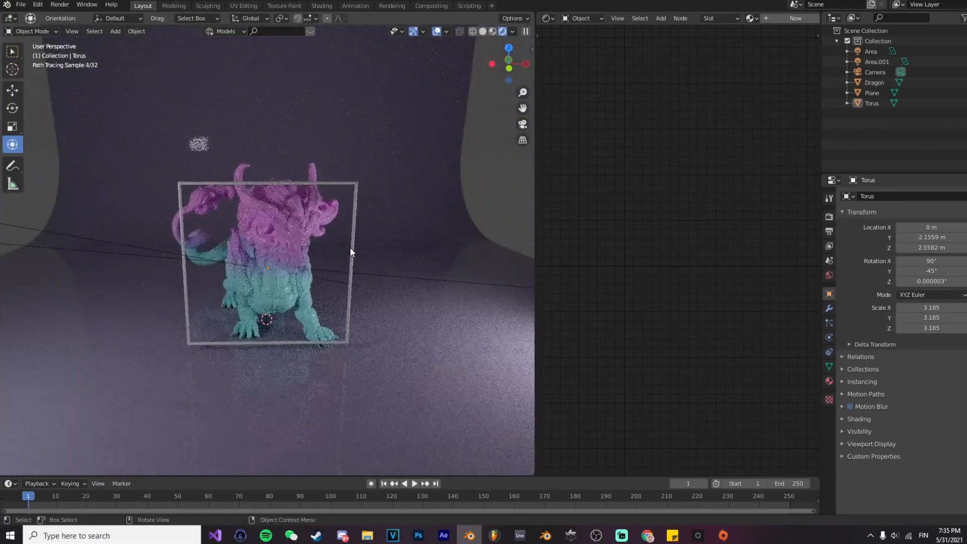
# Step: Give the square frame a new material with an Emission shader feeding the output surface at strength 17
pyautogui.click(351, 260)
pyautogui.click(774, 18)
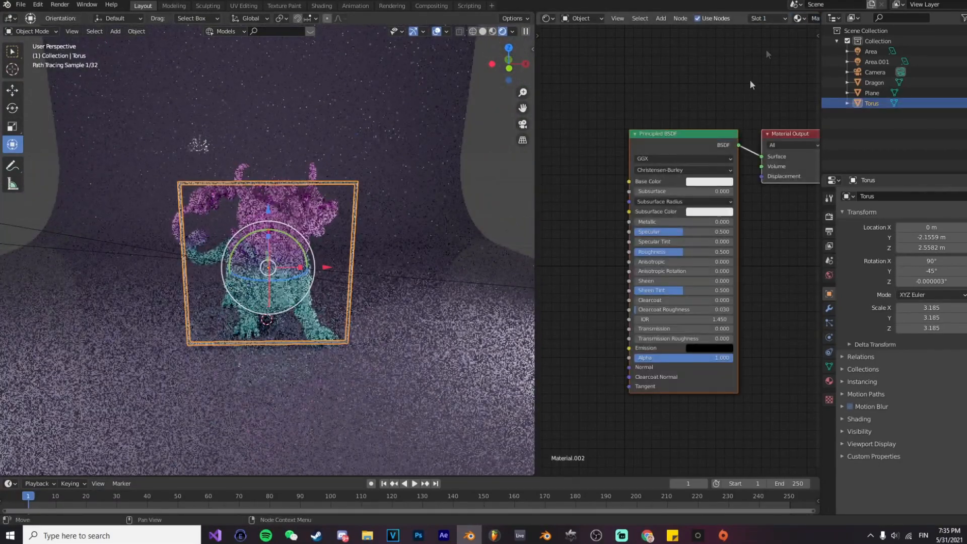
pyautogui.hotkey('shift', 'a')
pyautogui.write('emi')
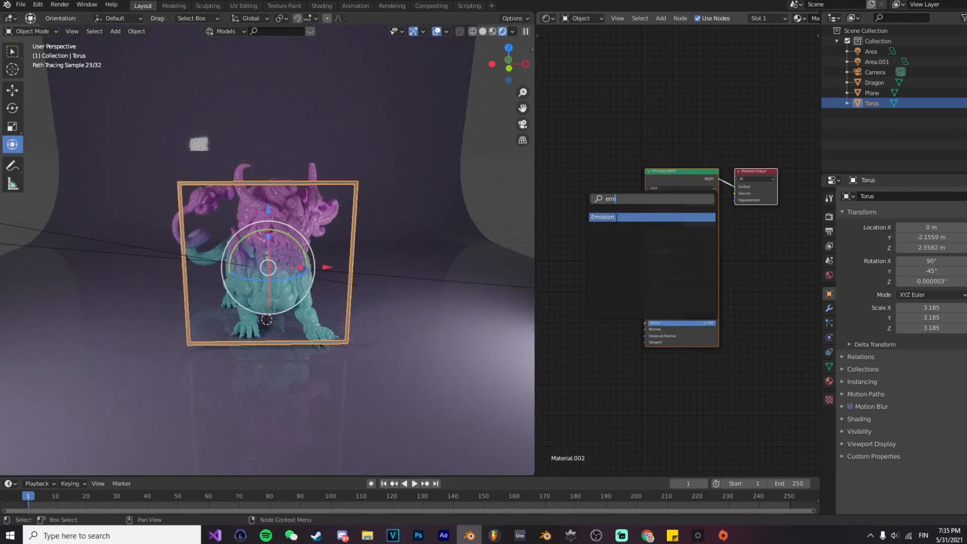
pyautogui.click(616, 217)
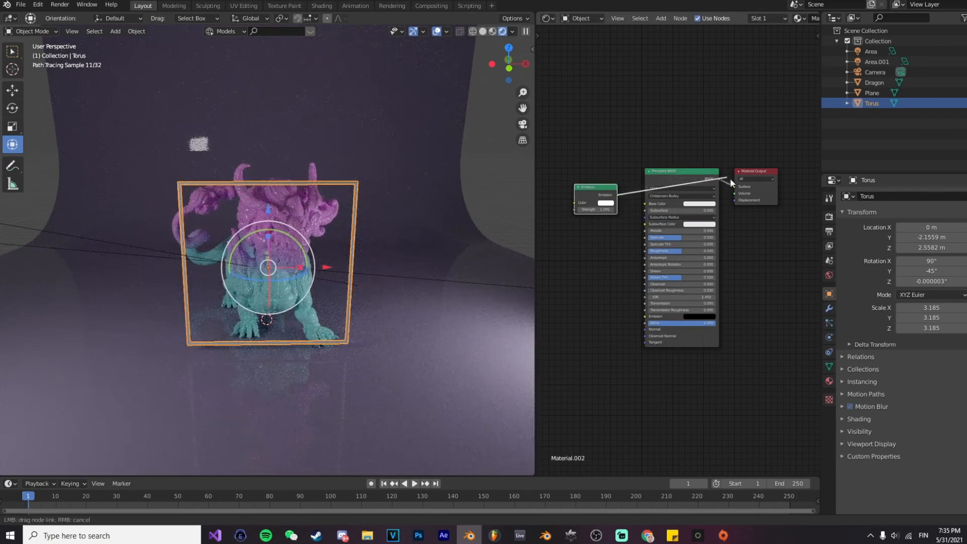
pyautogui.moveTo(741, 189); pyautogui.dragTo(740, 188)
pyautogui.moveTo(597, 210); pyautogui.dragTo(649, 210)
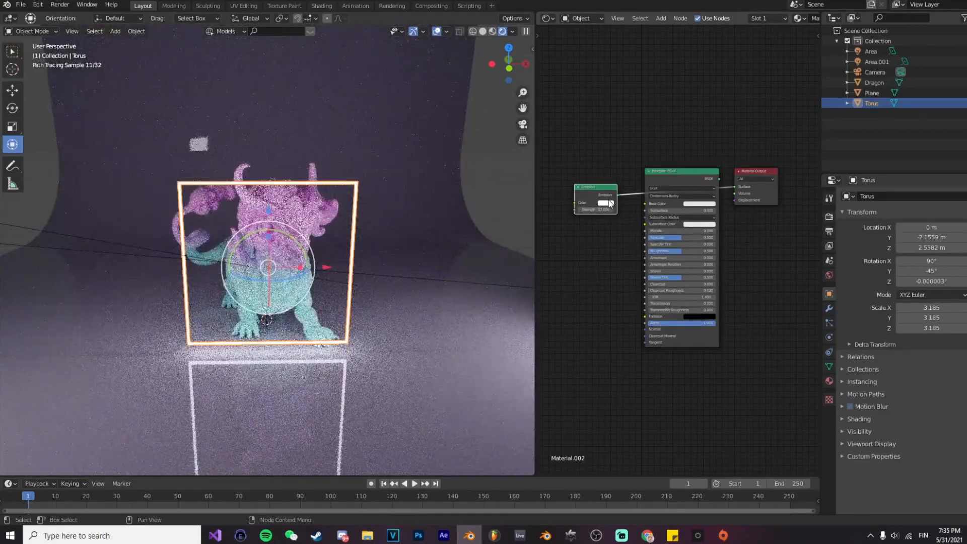
# Step: Tint the frame's emission colour light pink
pyautogui.click(609, 205)
pyautogui.click(621, 156)
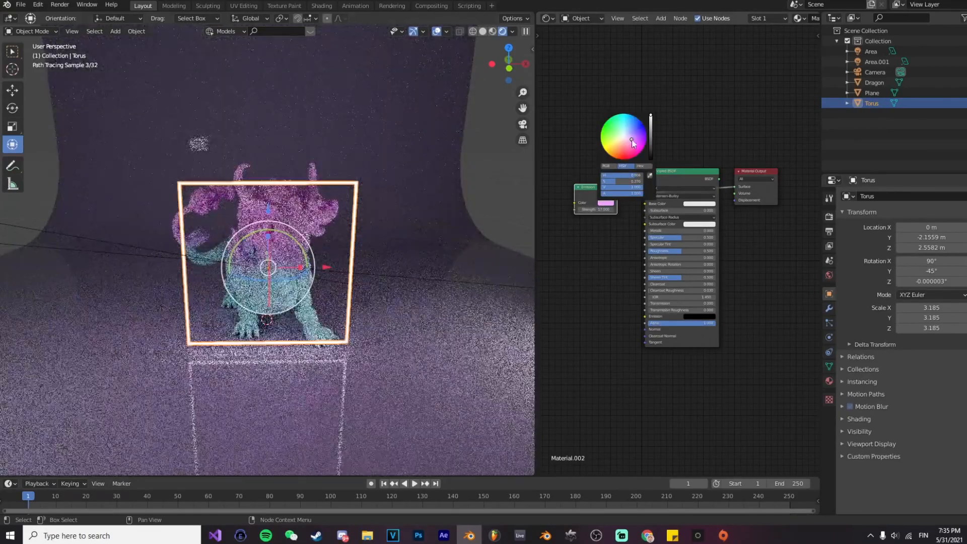
pyautogui.click(354, 235)
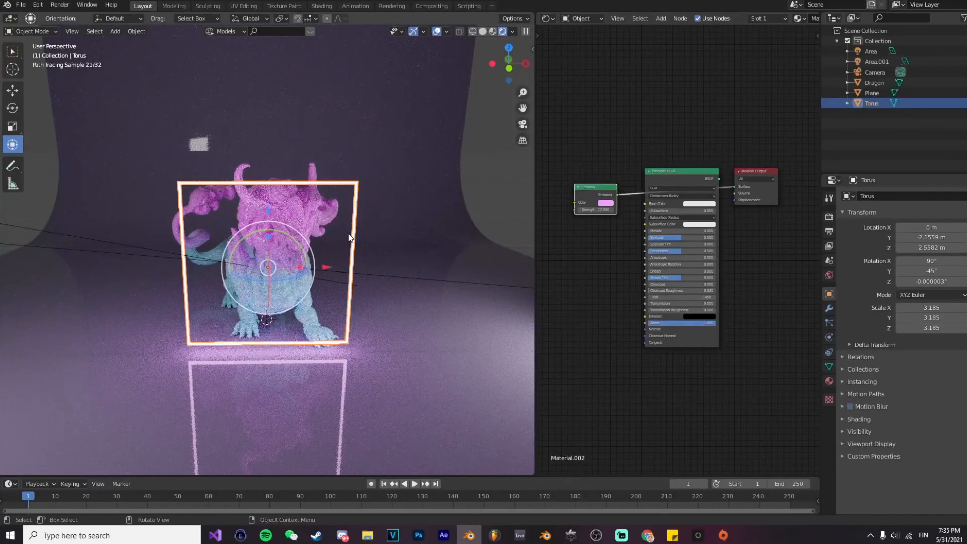
pyautogui.scroll(-3, 351, 237)
pyautogui.click(403, 331)
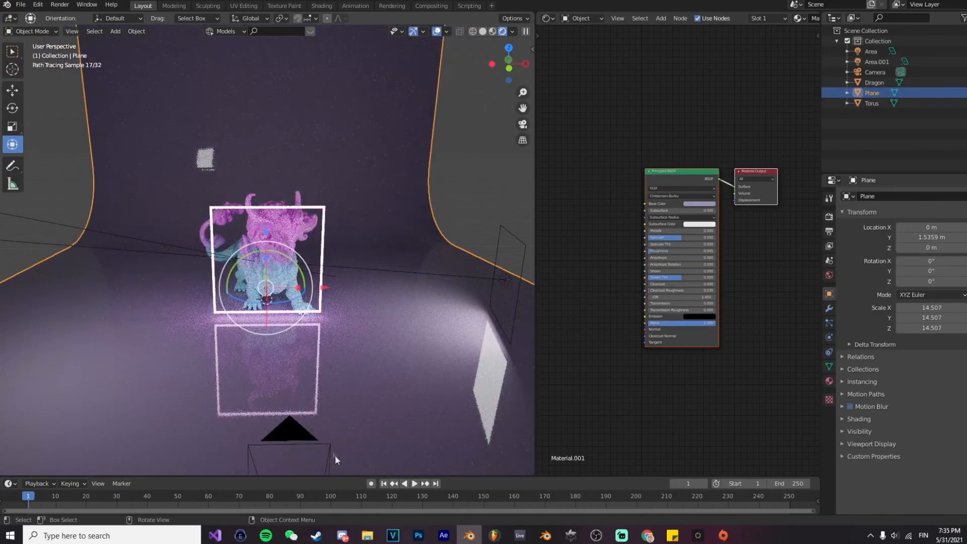
# Step: Move the glowing frame along Y behind the dragon's head to about 2.01 m, judging it from the camera view
pyautogui.press('KP_0')
pyautogui.click(447, 274)
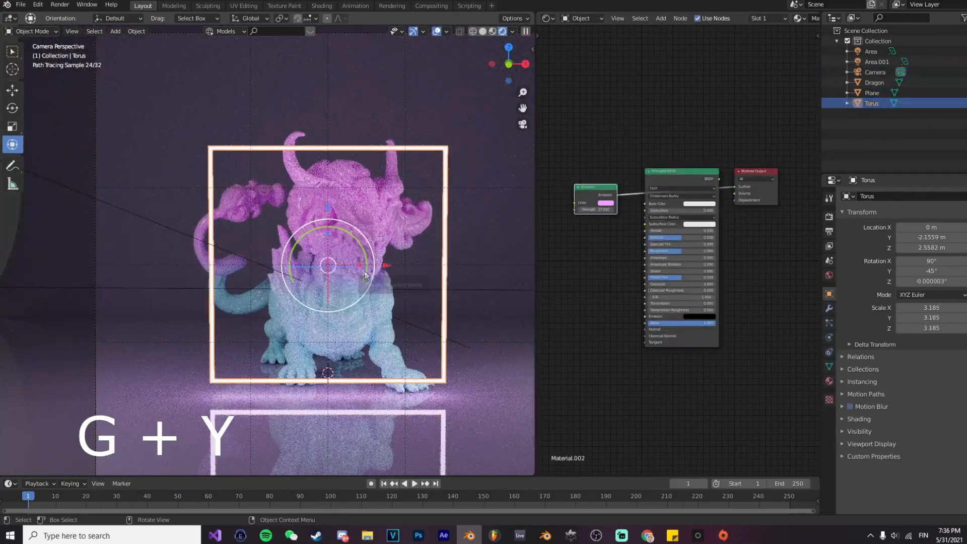
pyautogui.press('g')
pyautogui.press('y')
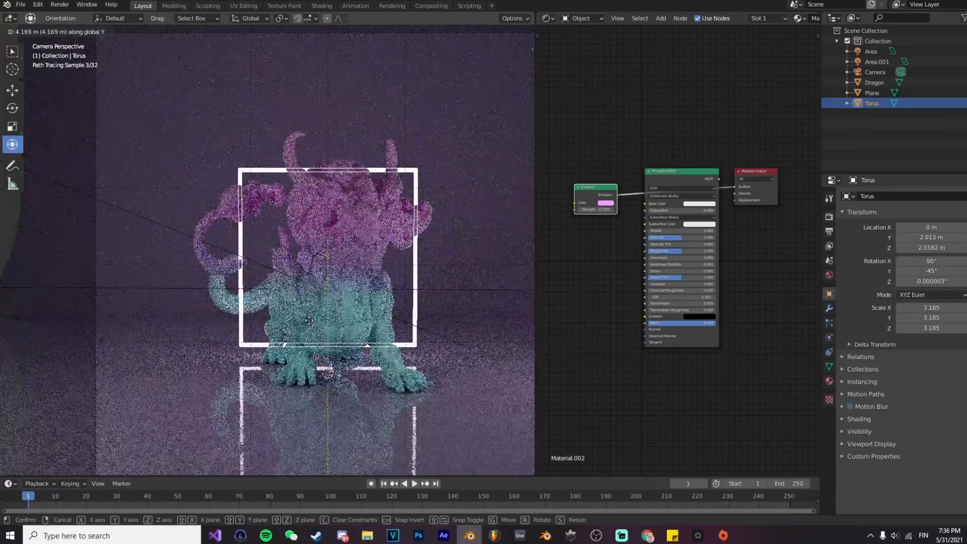
pyautogui.click(308, 320)
pyautogui.click(446, 297)
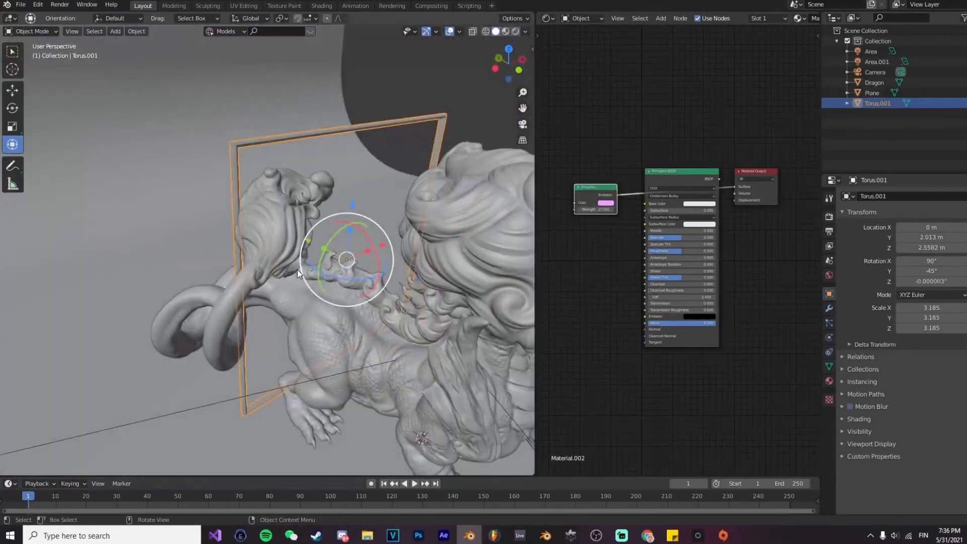
# Step: Adjust the frame's bars to very thin lines with Shrink/Fatten in Edit Mode, and return to rendered shading
pyautogui.press('Tab')
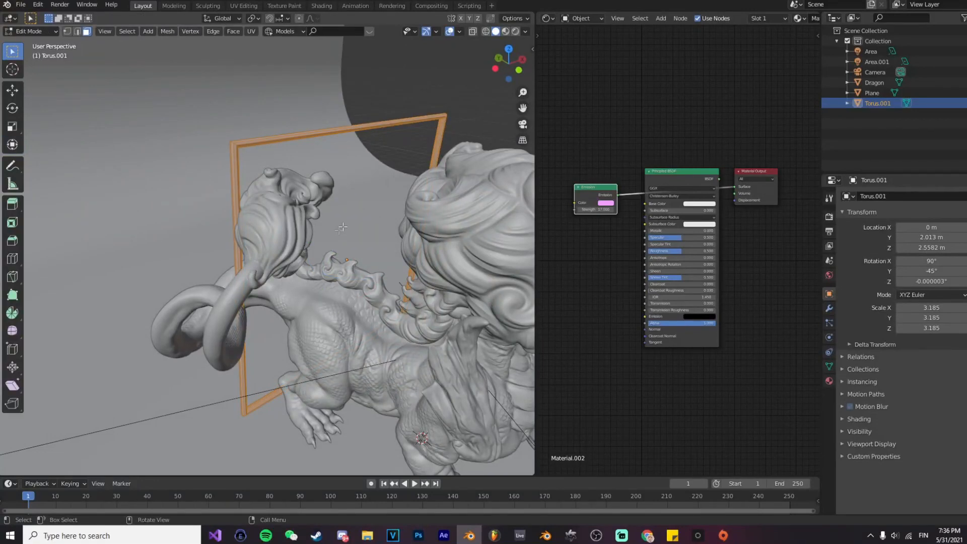
pyautogui.hotkey('alt', 's')
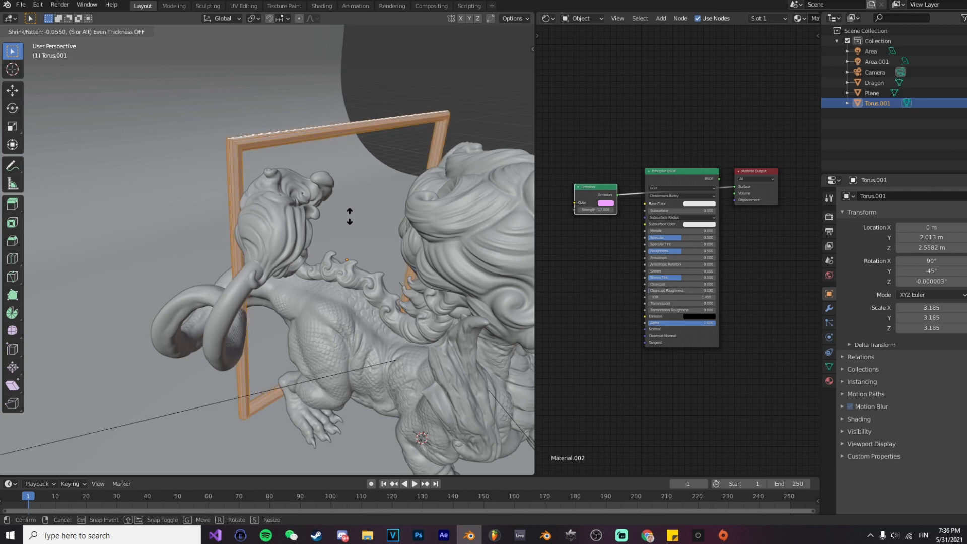
pyautogui.click(349, 215)
pyautogui.press('Tab')
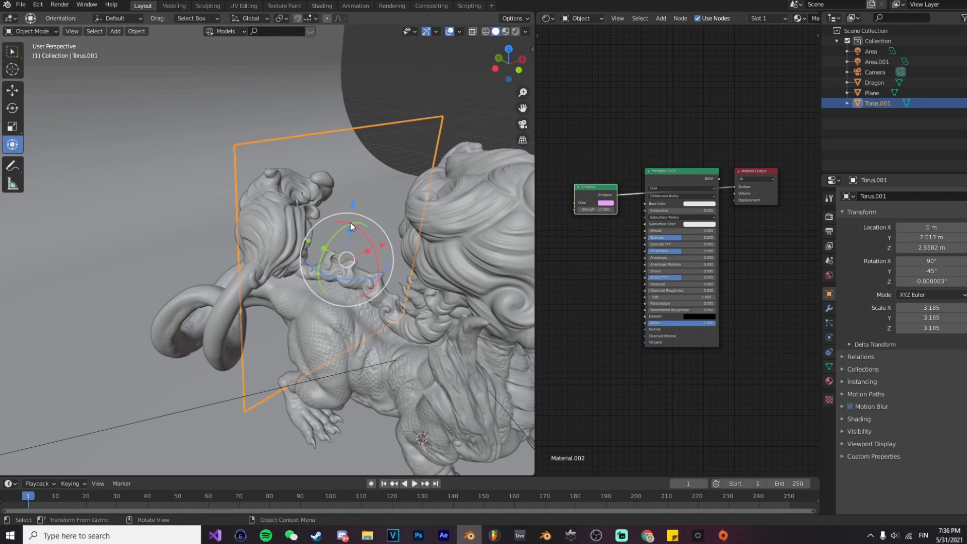
pyautogui.press('z')
pyautogui.click(348, 134)
pyautogui.click(358, 272)
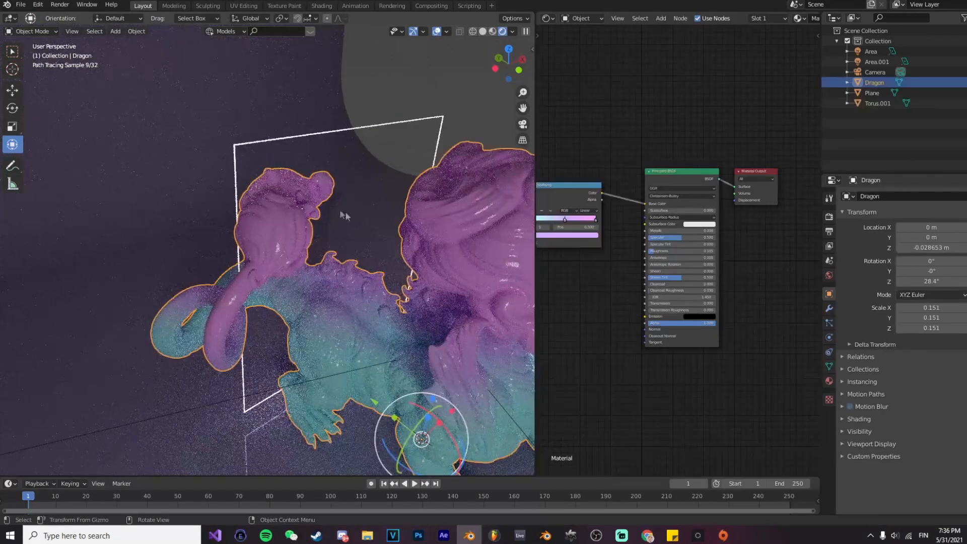
# Step: Add a Solidify modifier with a thickness of 0.02 m to the thin frame
pyautogui.moveTo(341, 211); pyautogui.dragTo(305, 202, button='middle')
pyautogui.scroll(-8, 313, 216)
pyautogui.click(347, 348)
pyautogui.press('ctrl+alt+KP_0')
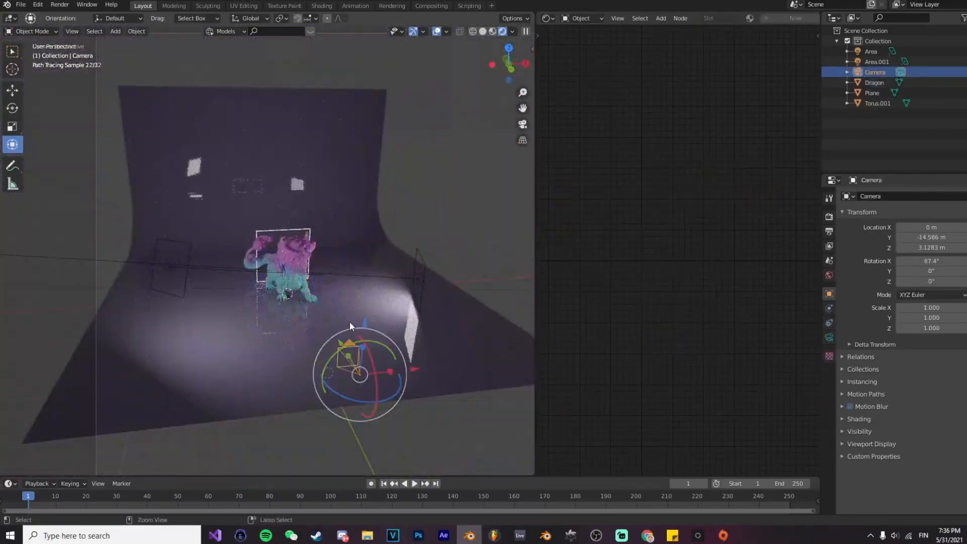
pyautogui.click(415, 281)
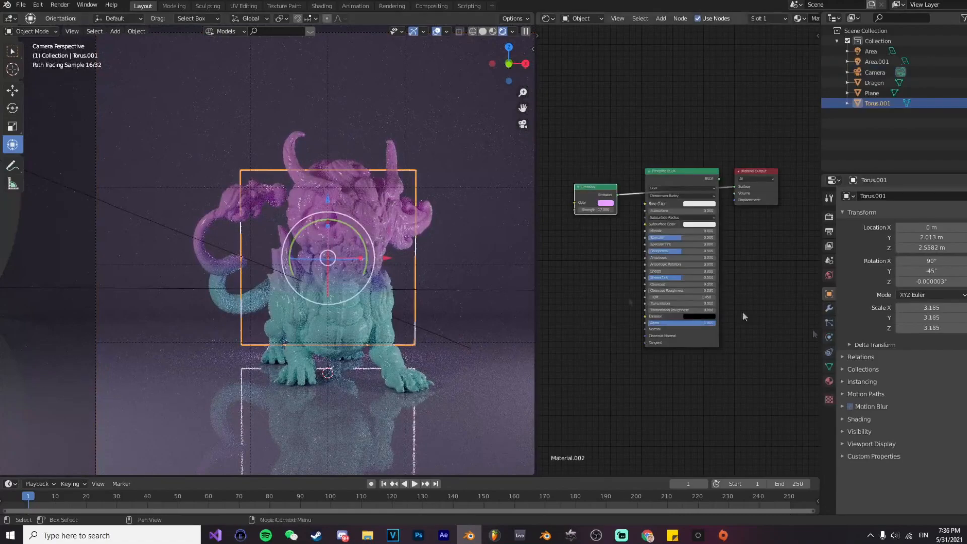
pyautogui.click(830, 309)
pyautogui.click(850, 194)
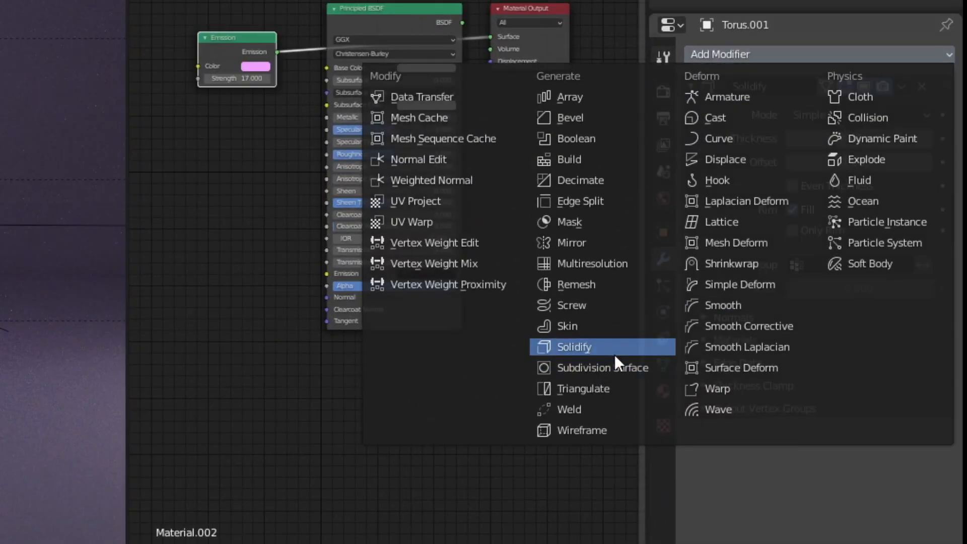
pyautogui.click(615, 352)
pyautogui.click(926, 140)
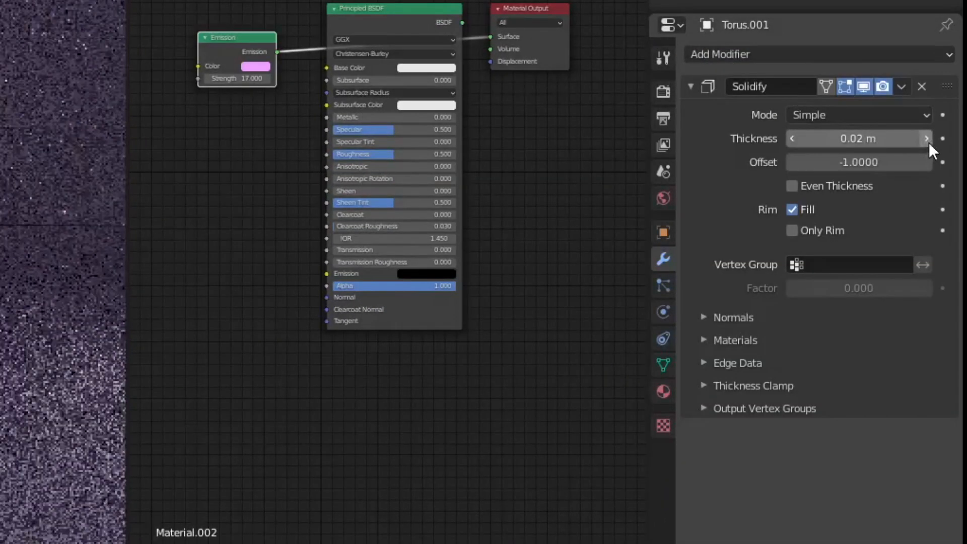
pyautogui.click(24, 157)
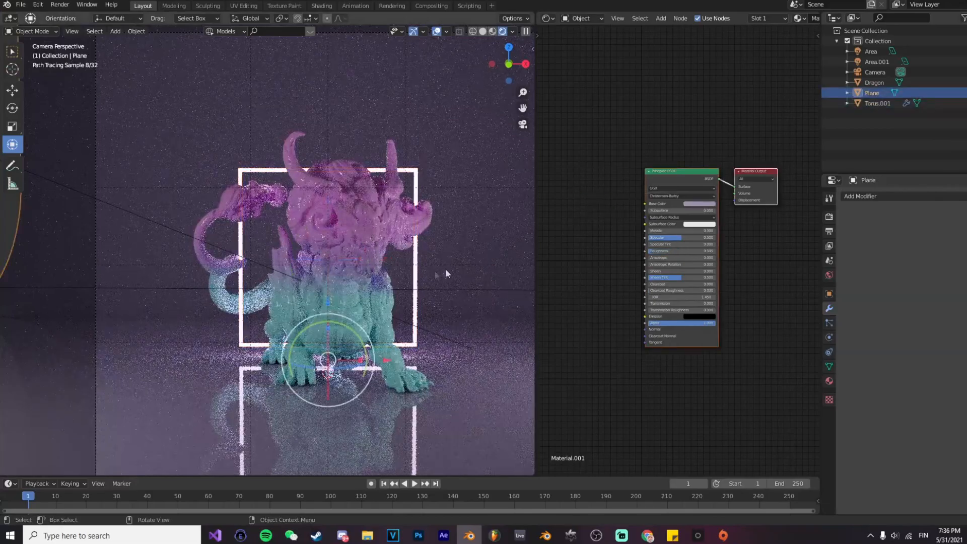
# Step: Duplicate the solidified frame and move the copy about 1.49 m along Y, behind the original
pyautogui.click(414, 273)
pyautogui.moveTo(199, 264); pyautogui.dragTo(306, 288, button='middle')
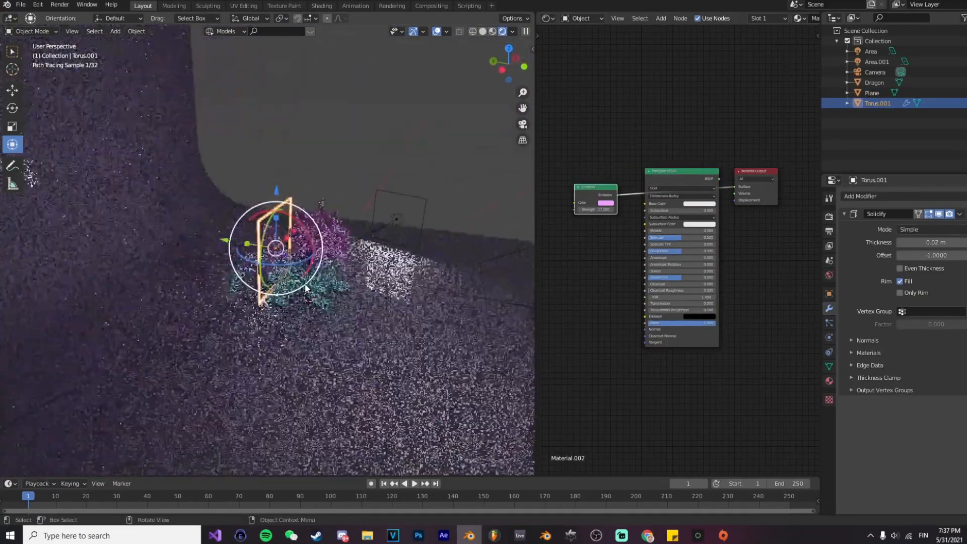
pyautogui.hotkey('shift', 'd')
pyautogui.press('Escape')
pyautogui.moveTo(220, 240); pyautogui.dragTo(194, 237)
# Step: Scale up the rear frame copy so it surrounds the first frame in the camera view
pyautogui.press('s')
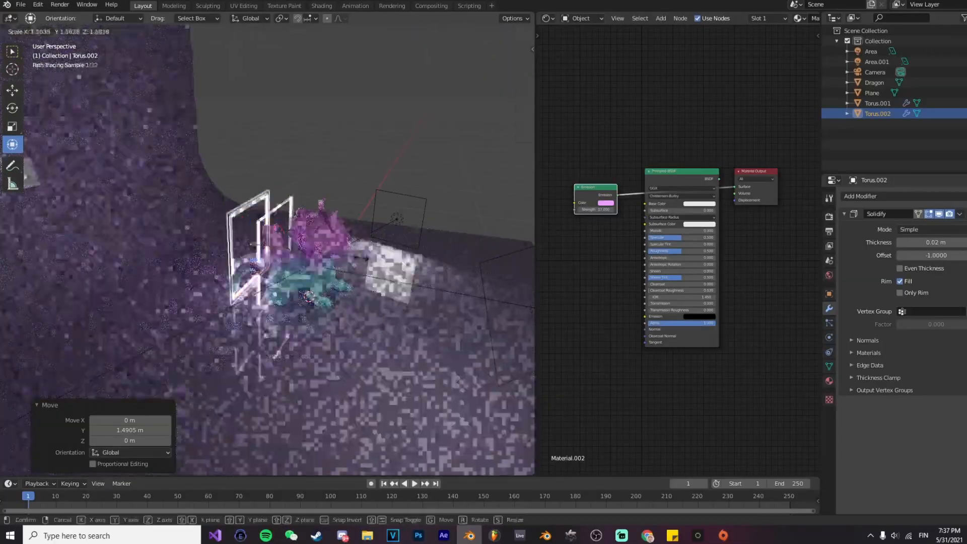
pyautogui.click(367, 256)
pyautogui.click(342, 204)
pyautogui.moveTo(343, 204); pyautogui.dragTo(377, 274, button='middle')
pyautogui.click(464, 262)
pyautogui.press('KP_0')
pyautogui.click(458, 264)
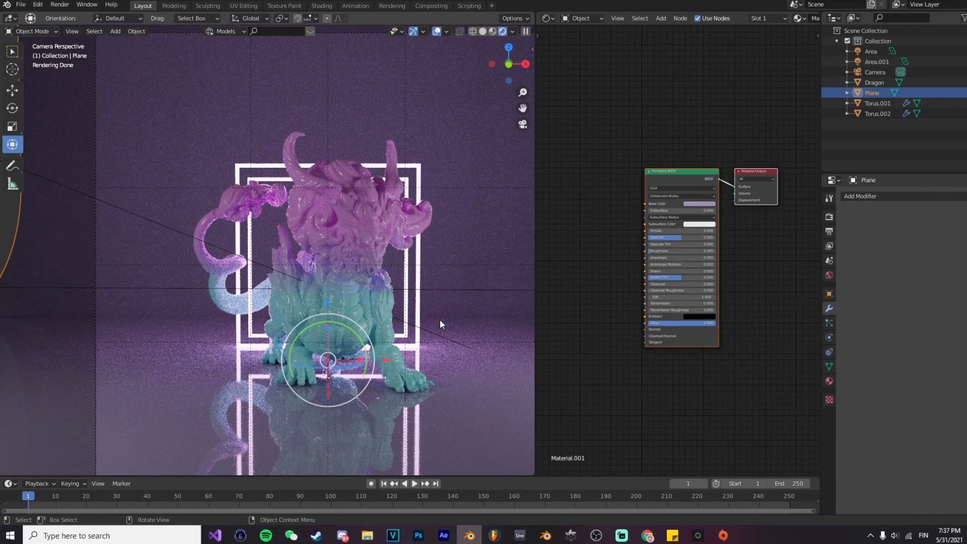
pyautogui.scroll(-3, 446, 283)
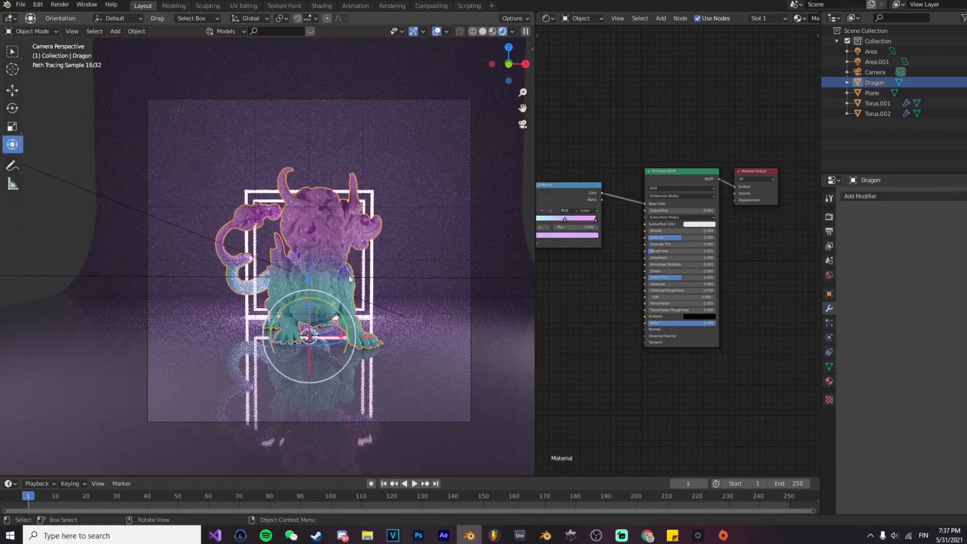
pyautogui.click(374, 264)
pyautogui.click(368, 268)
pyautogui.click(368, 268)
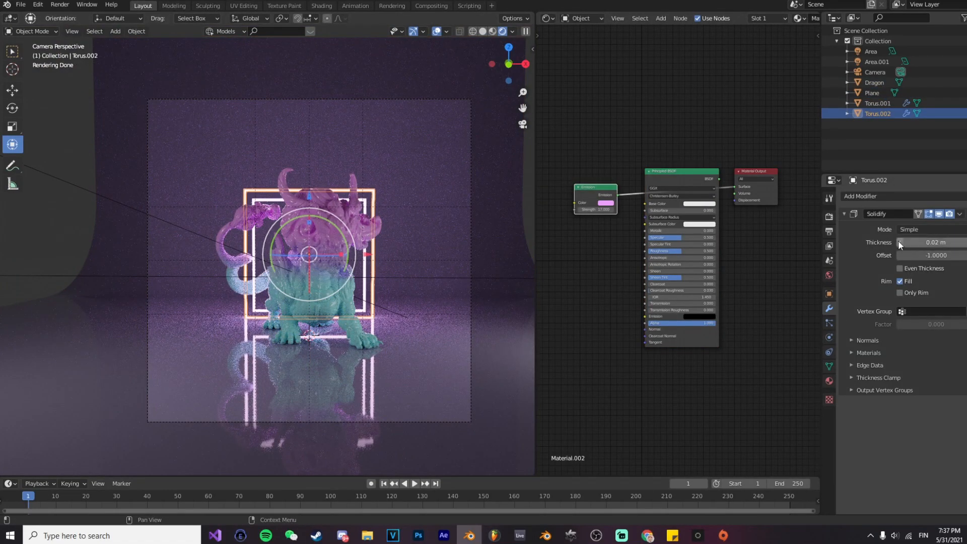
pyautogui.click(462, 252)
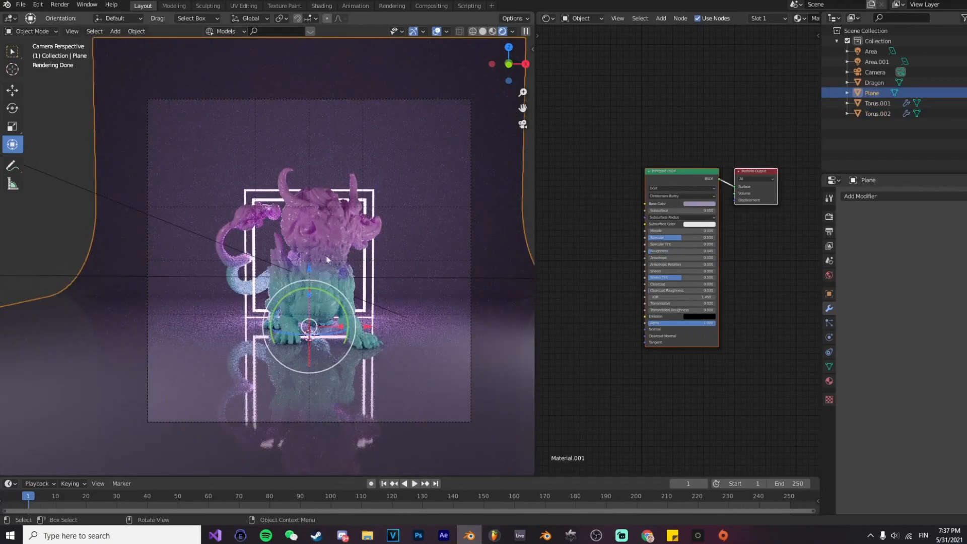
# Step: Set the Area.001 light's power to 500 W and its colour to pale cyan-blue
pyautogui.click(233, 254)
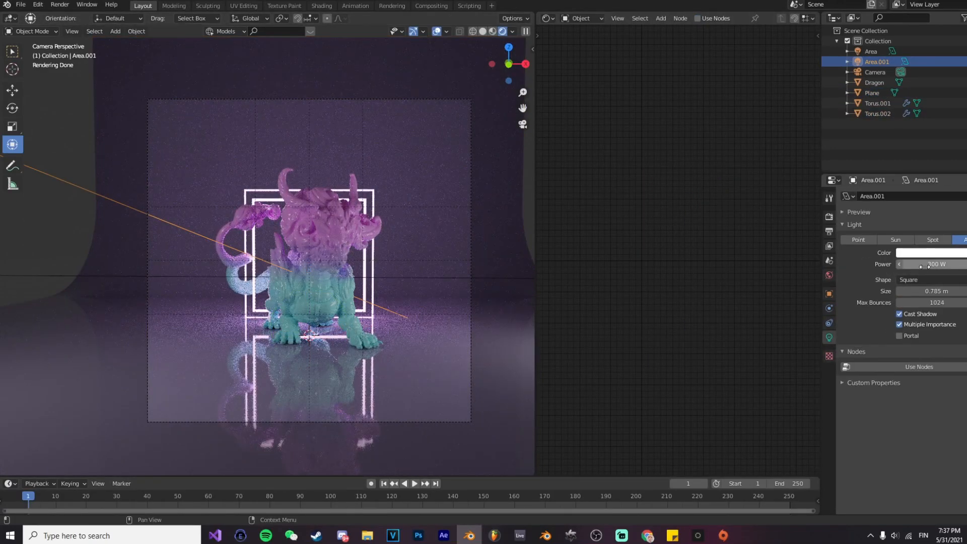
pyautogui.write('500')
pyautogui.press('Return')
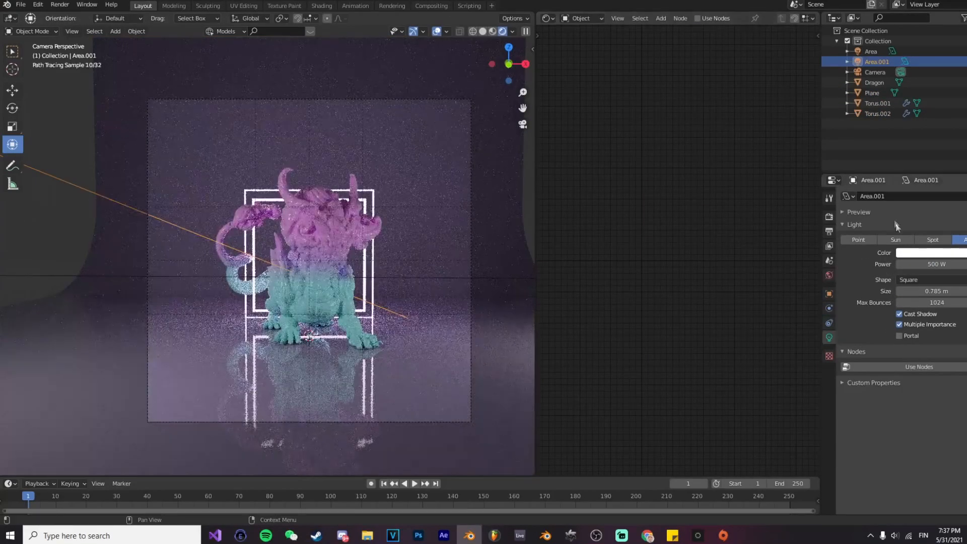
pyautogui.click(927, 252)
pyautogui.click(928, 152)
pyautogui.click(928, 148)
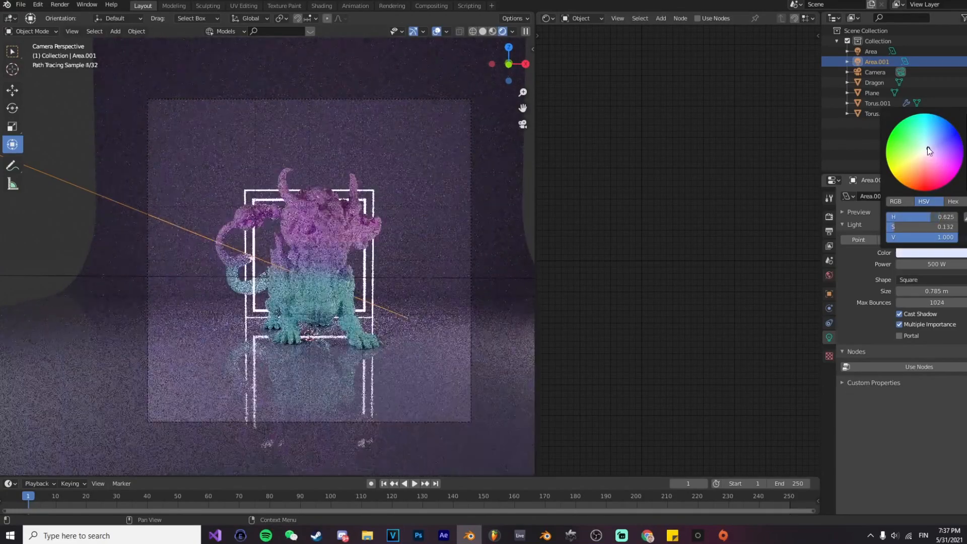
pyautogui.click(929, 142)
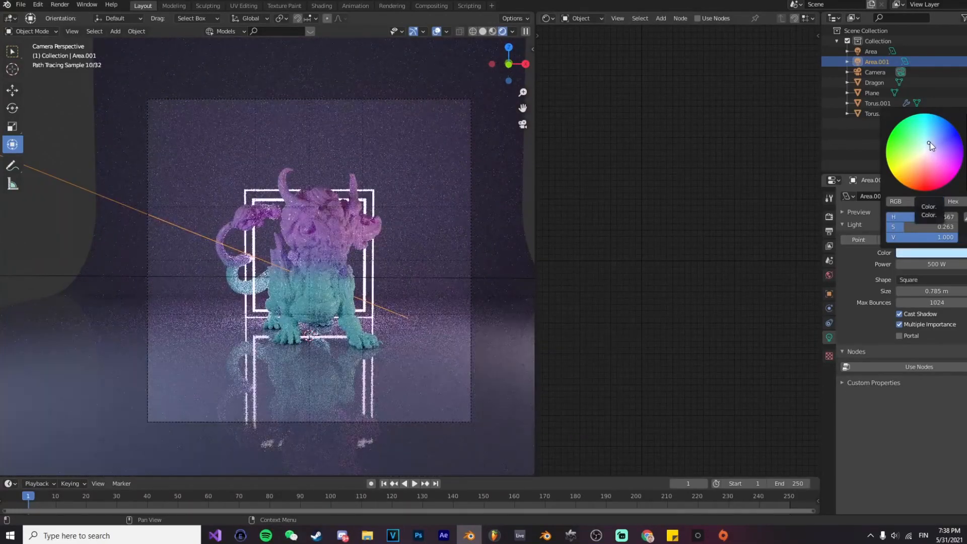
pyautogui.click(928, 142)
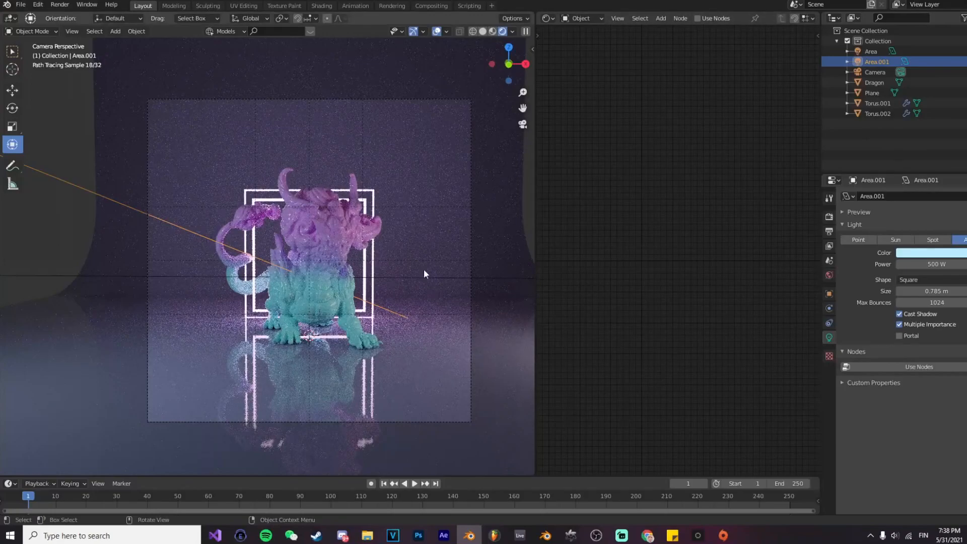
# Step: Recolour the first stop of the dragon's ColorRamp to light sky blue
pyautogui.click(337, 290)
pyautogui.moveTo(555, 249); pyautogui.dragTo(660, 263, button='middle')
pyautogui.scroll(8, 632, 242)
pyautogui.click(605, 223)
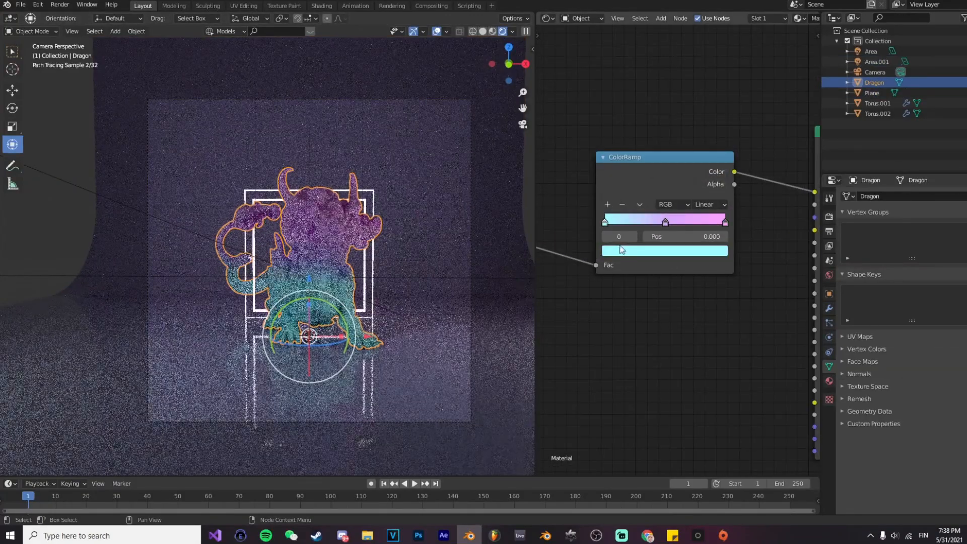
pyautogui.click(624, 251)
pyautogui.moveTo(654, 110); pyautogui.dragTo(655, 116)
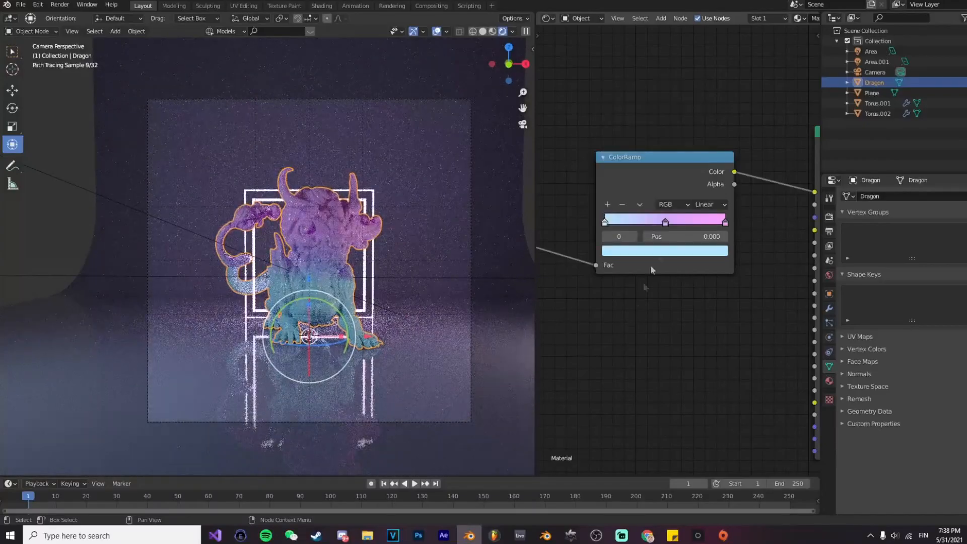
# Step: Change the middle stop of the dragon's ColorRamp to a more saturated violet
pyautogui.click(663, 218)
pyautogui.click(663, 250)
pyautogui.moveTo(665, 131); pyautogui.dragTo(659, 140)
# Step: Set the last stop of the dragon's ColorRamp to light violet-pink with hue 0.798 and saturation 0.345
pyautogui.click(720, 221)
pyautogui.click(700, 250)
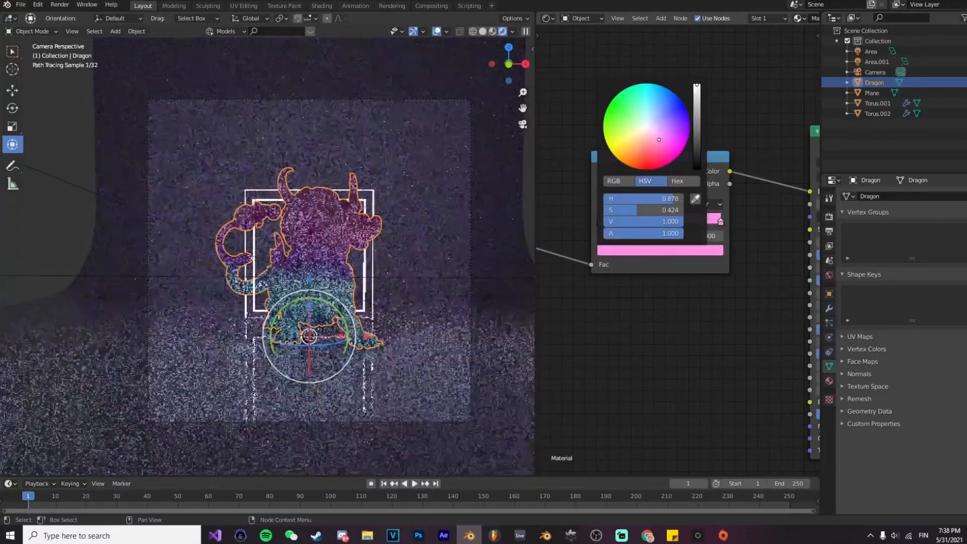
pyautogui.click(500, 291)
pyautogui.click(359, 229)
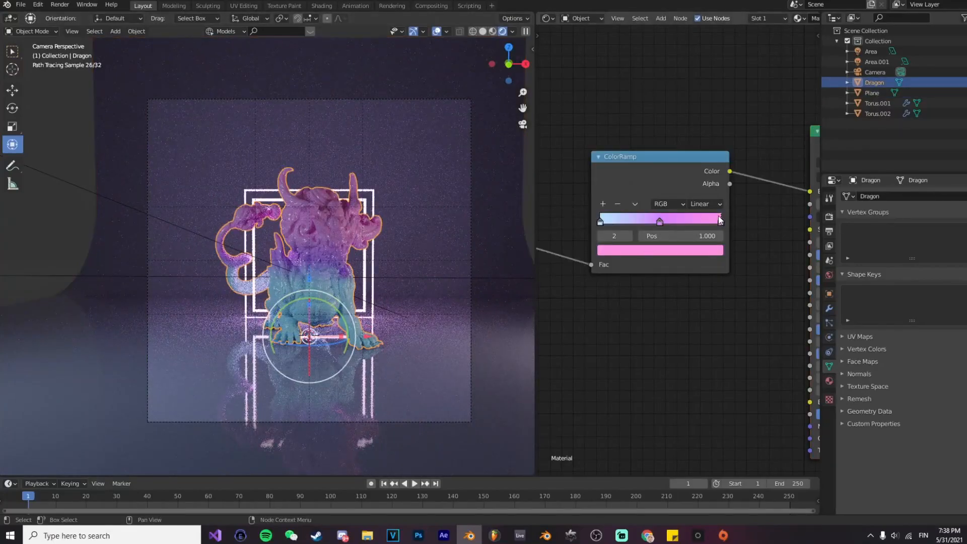
pyautogui.click(689, 250)
pyautogui.moveTo(657, 134); pyautogui.dragTo(661, 130)
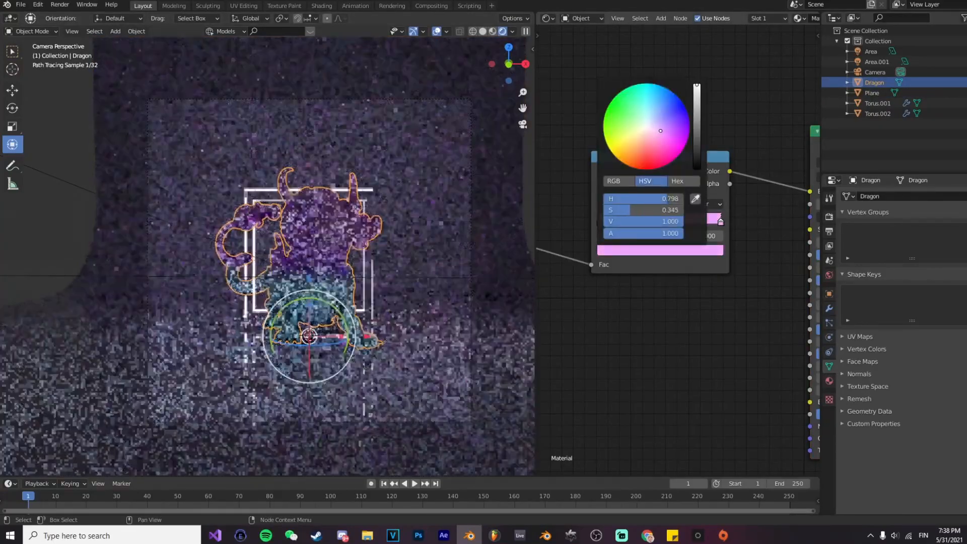
# Step: Set the Solidify thickness of the inner glowing square frame, Torus.001, to 0.015 m
pyautogui.click(530, 232)
pyautogui.click(323, 271)
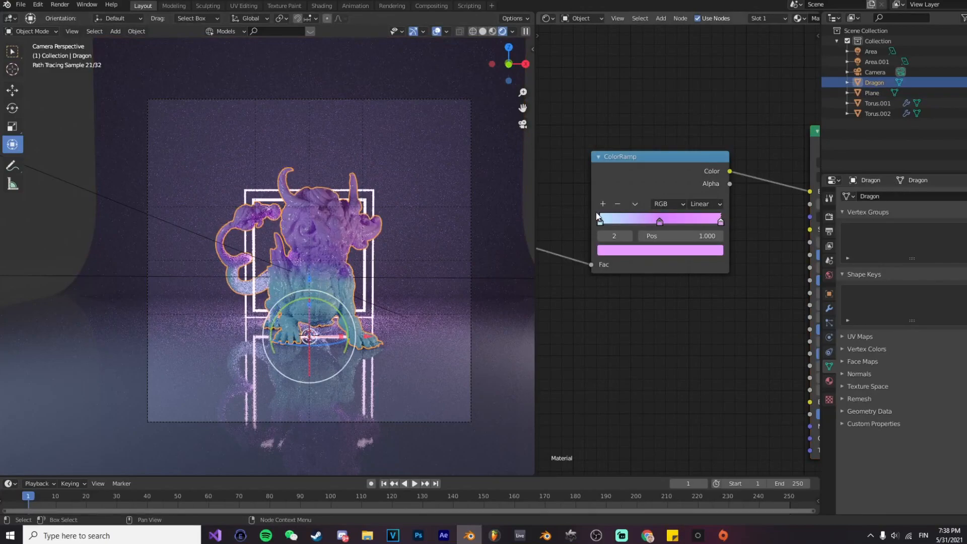
pyautogui.click(689, 250)
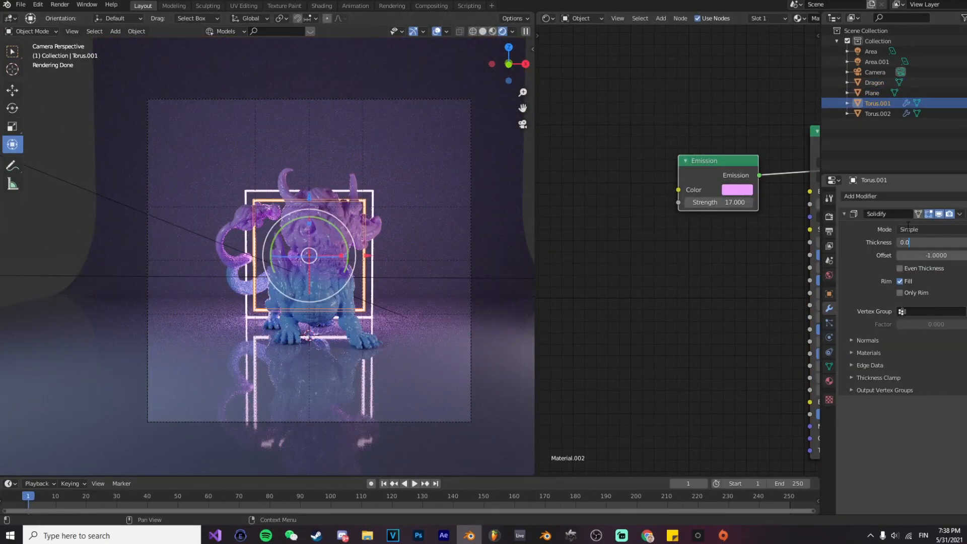
pyautogui.write('5')
pyautogui.press('Return')
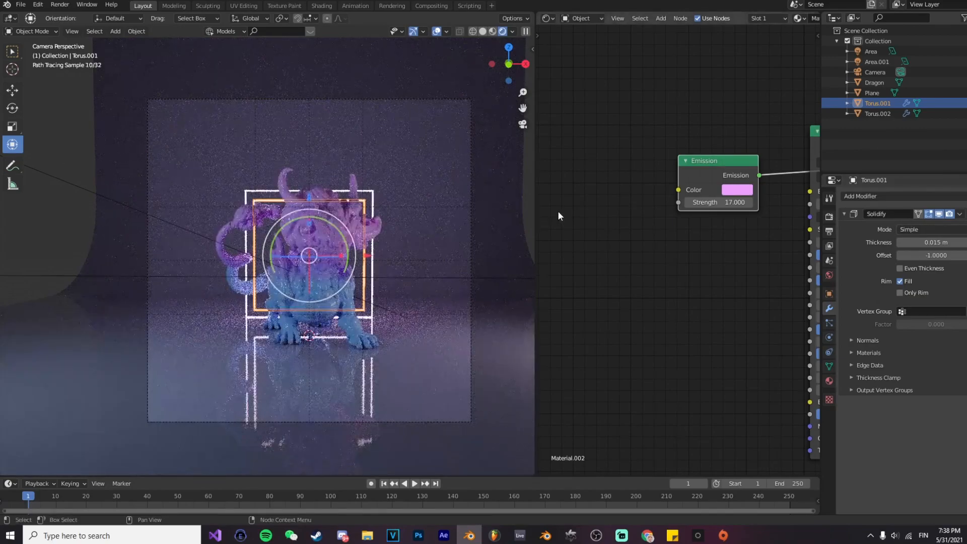
# Step: Increase the camera's focal length to 59 mm to frame the dragon more tightly
pyautogui.click(470, 227)
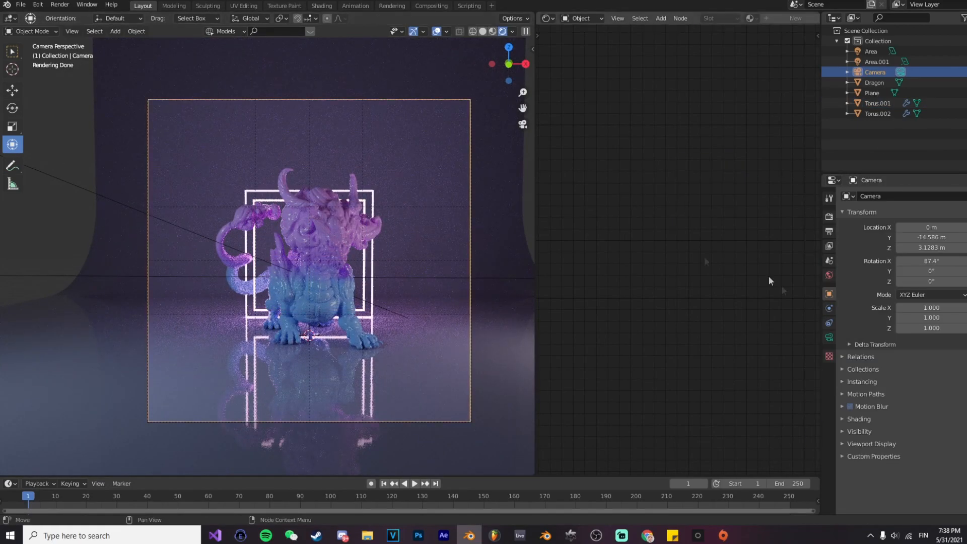
pyautogui.click(828, 337)
pyautogui.moveTo(947, 244); pyautogui.dragTo(965, 244)
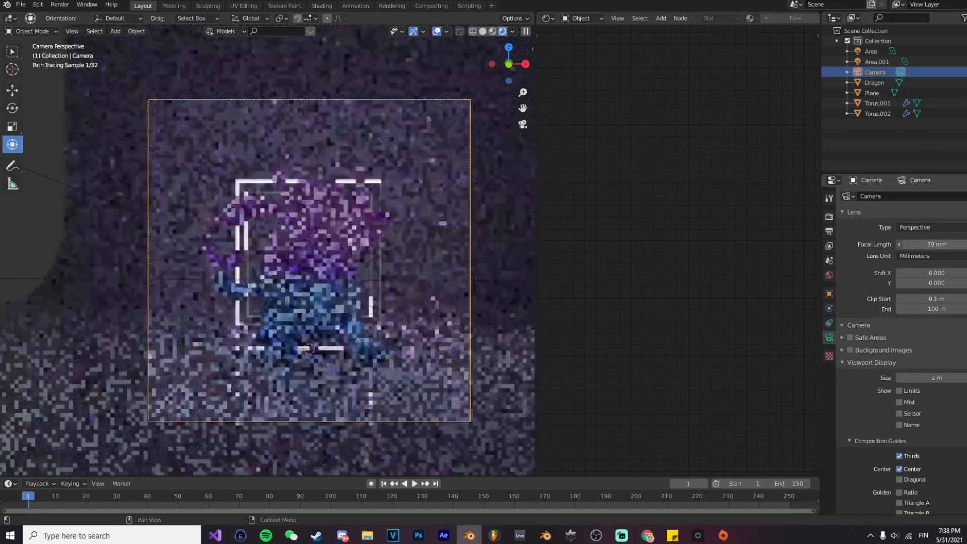
pyautogui.click(449, 275)
pyautogui.click(469, 253)
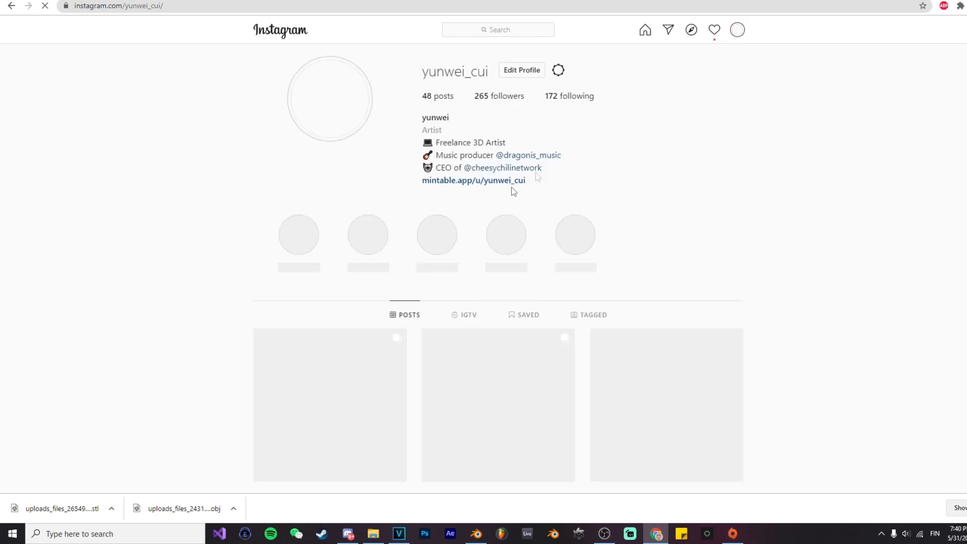
# Step: Browse the artist's Instagram profile and examine several posted neon-frame sculpture artworks as references for the sliced-statue look
pyautogui.scroll(-3, 353, 339)
pyautogui.click(351, 251)
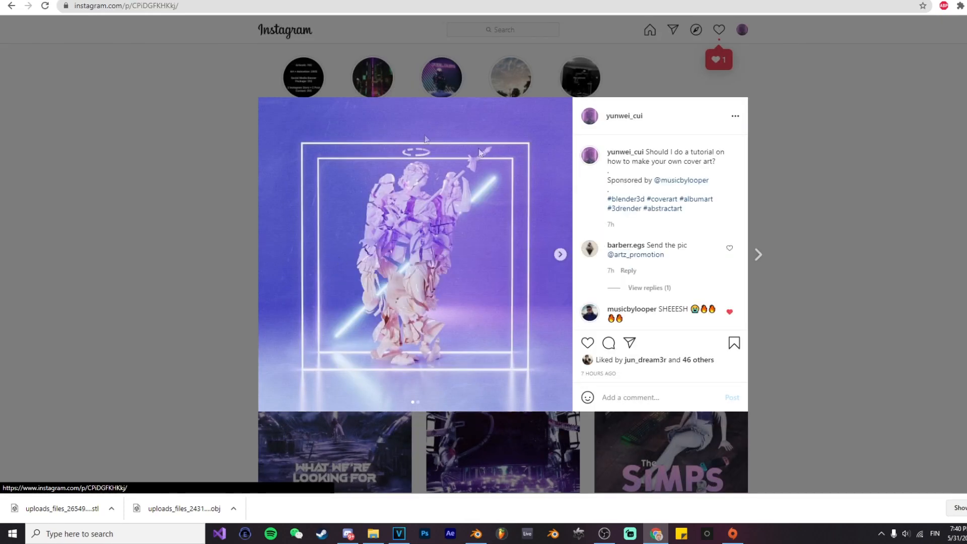
pyautogui.click(803, 274)
pyautogui.click(627, 267)
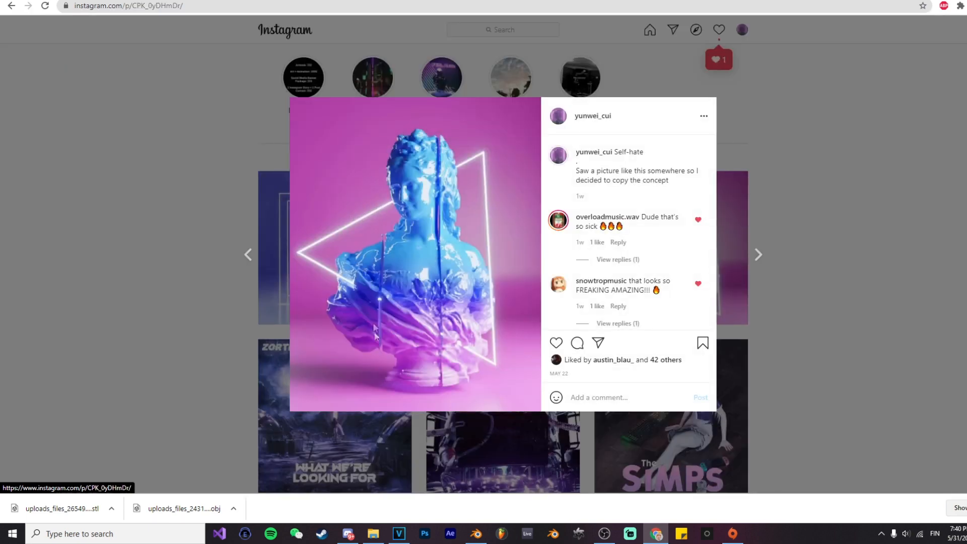
pyautogui.click(775, 308)
pyautogui.scroll(-12, 446, 307)
pyautogui.scroll(-6, 446, 308)
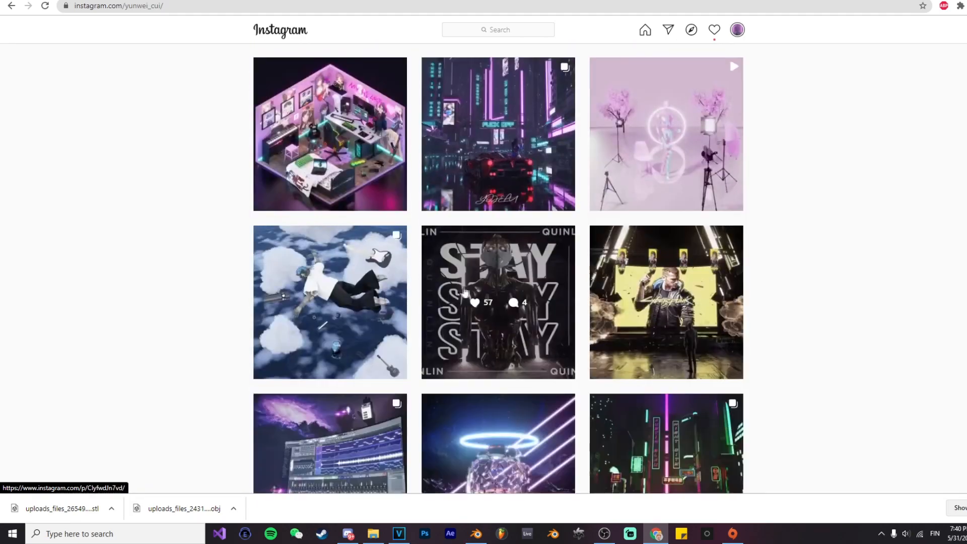
pyautogui.scroll(-11, 474, 290)
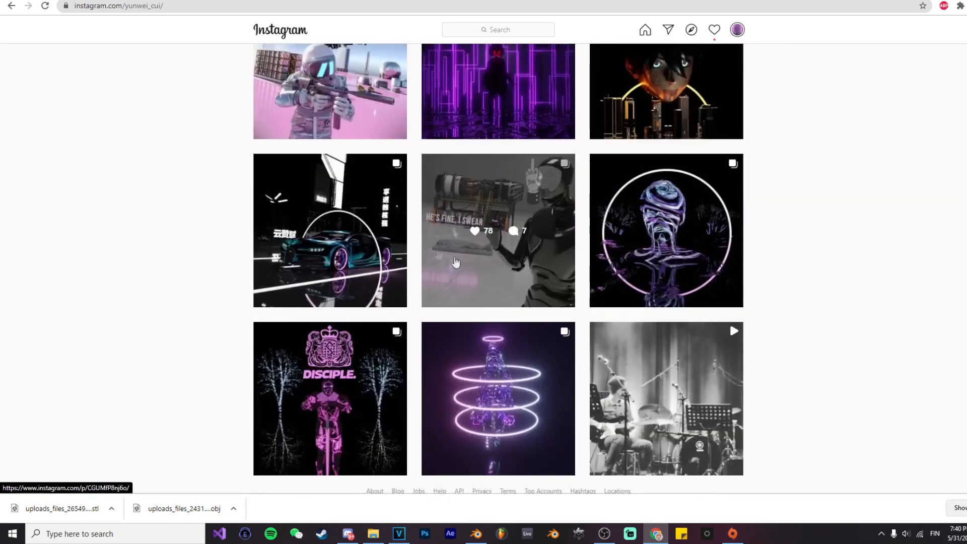
pyautogui.scroll(-1, 429, 231)
pyautogui.scroll(5, 503, 286)
pyautogui.scroll(5, 504, 287)
pyautogui.click(360, 332)
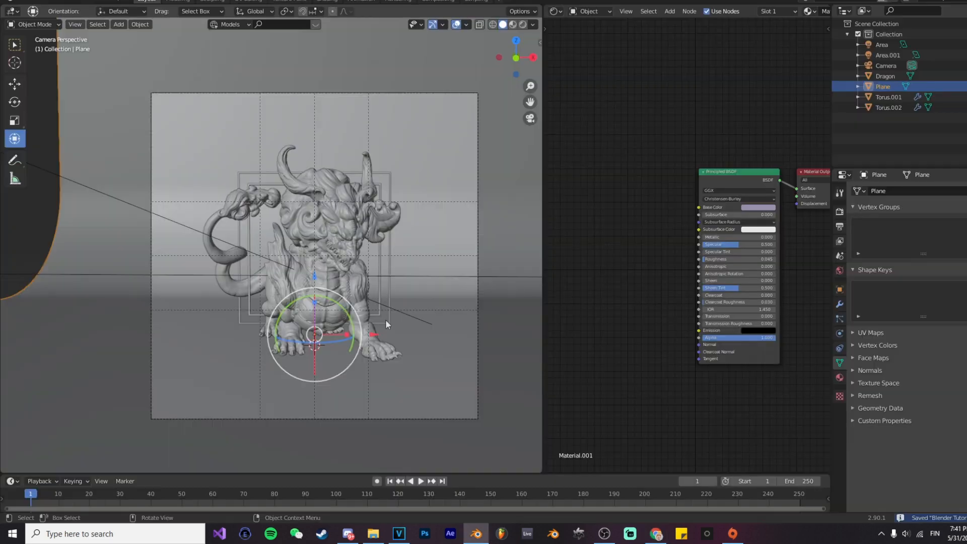
# Step: In Blender, create a new collection, Collection 2, and move the Dragon object into it
pyautogui.rightClick(890, 144)
pyautogui.click(942, 124)
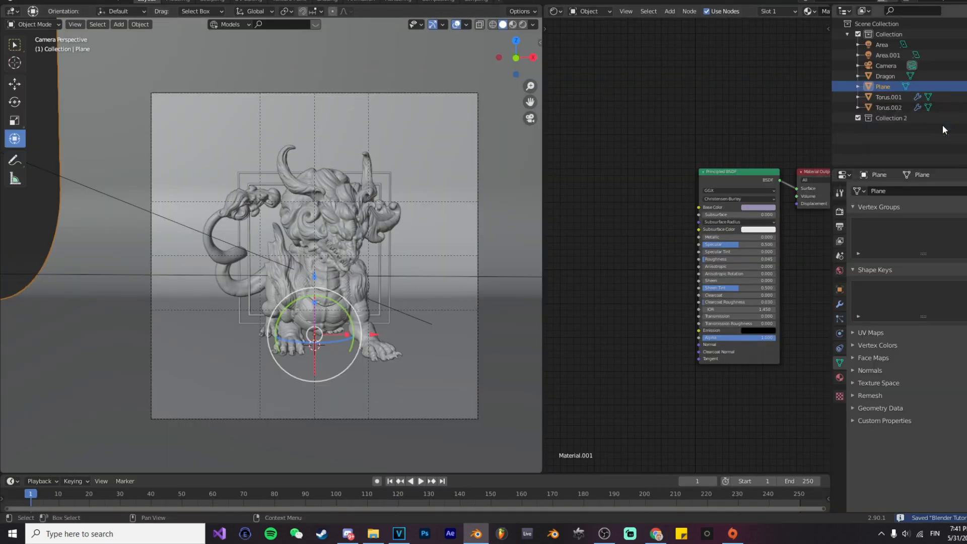
pyautogui.click(888, 75)
pyautogui.moveTo(884, 117); pyautogui.dragTo(884, 116)
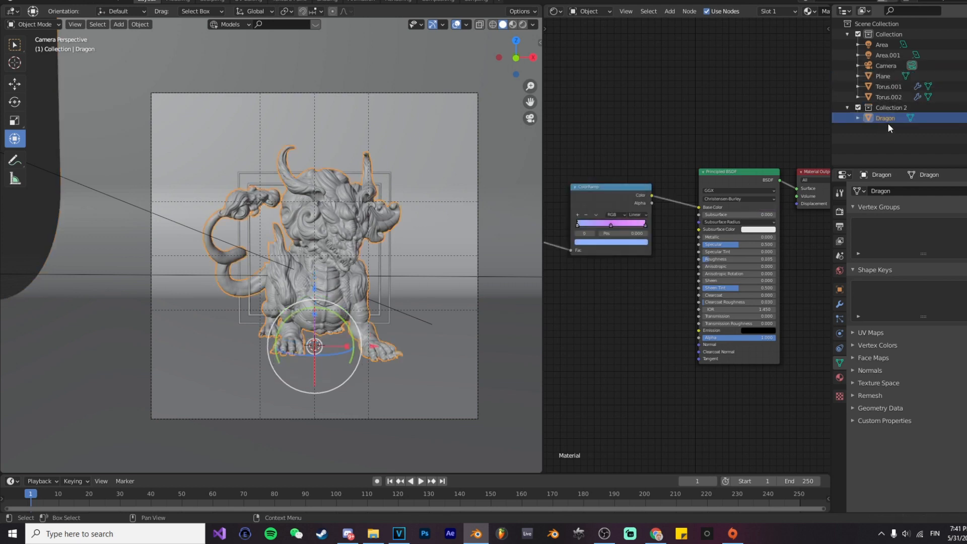
# Step: Duplicate the dragon twice, keeping both copies in the same place as the original
pyautogui.hotkey('shift', 'd')
pyautogui.rightClick(410, 241)
pyautogui.hotkey('shift', 'd')
pyautogui.rightClick(376, 251)
pyautogui.rightClick(375, 250)
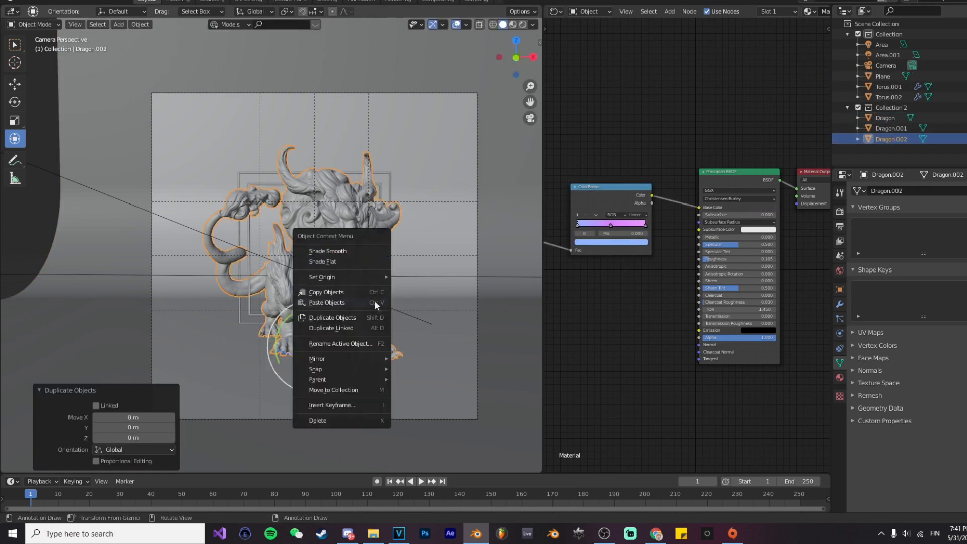
# Step: Move Dragon.001 and Dragon.002 together about 0.51 m along the X axis
pyautogui.keyDown('ctrl'); pyautogui.click(891, 129); pyautogui.keyUp('ctrl')
pyautogui.press('g')
pyautogui.press('x')
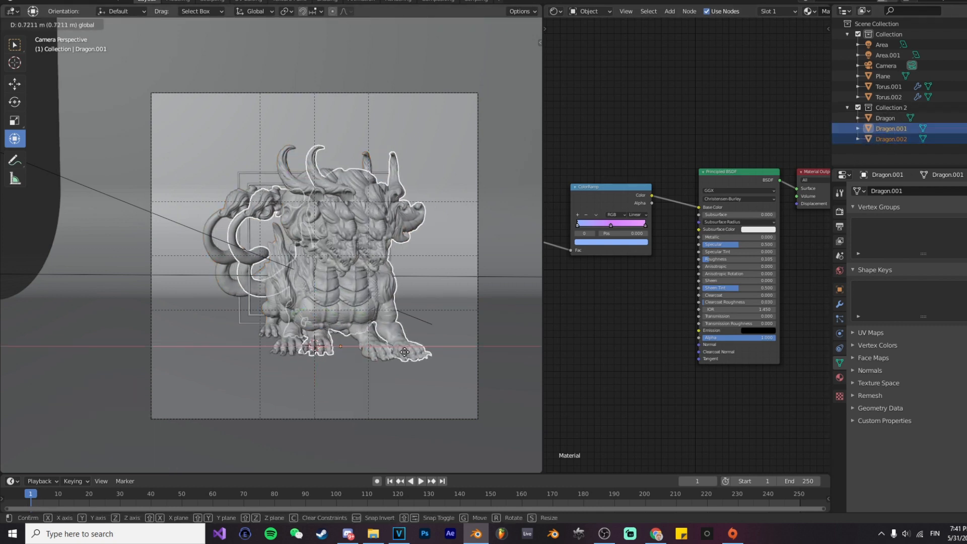
pyautogui.click(397, 345)
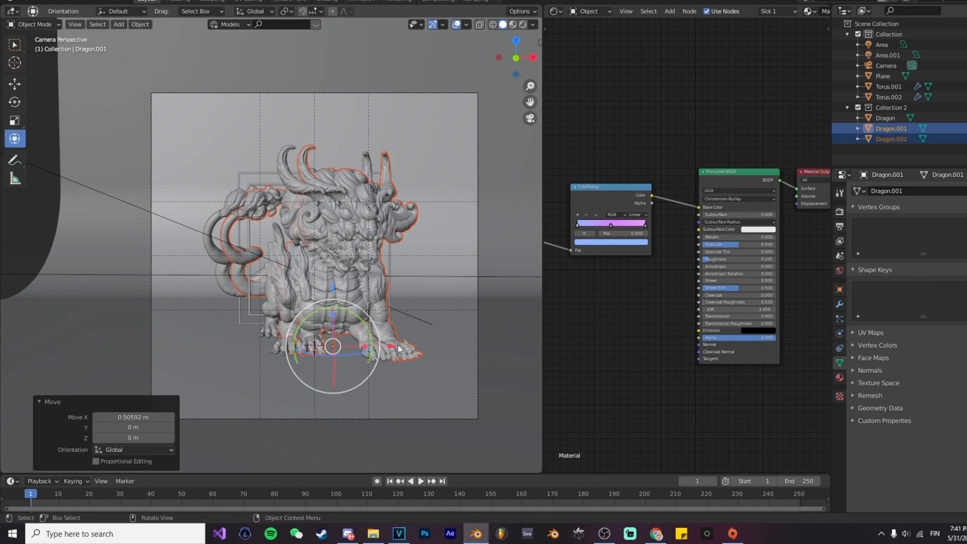
# Step: Move the original Dragon about 0.27 m in the negative X direction, away from its copies
pyautogui.click(894, 128)
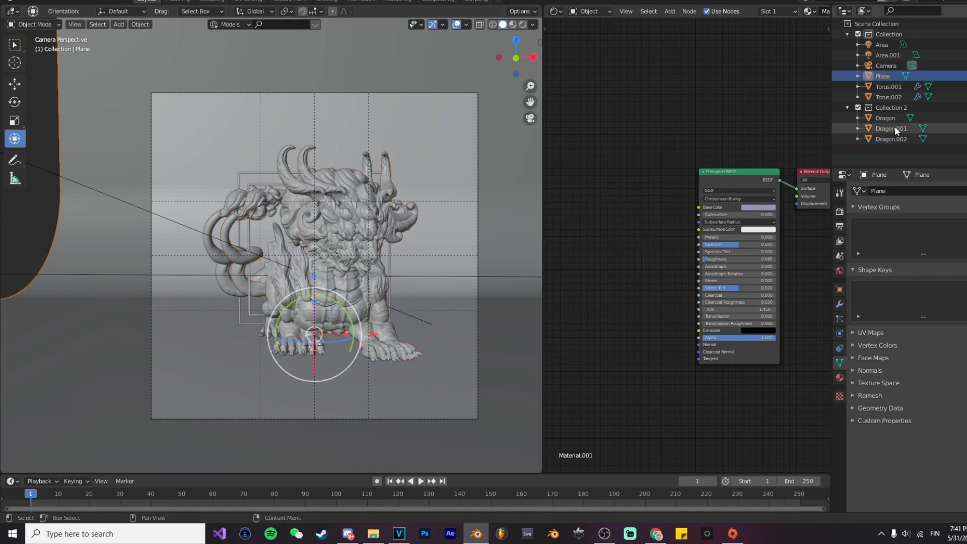
pyautogui.click(423, 303)
pyautogui.click(279, 221)
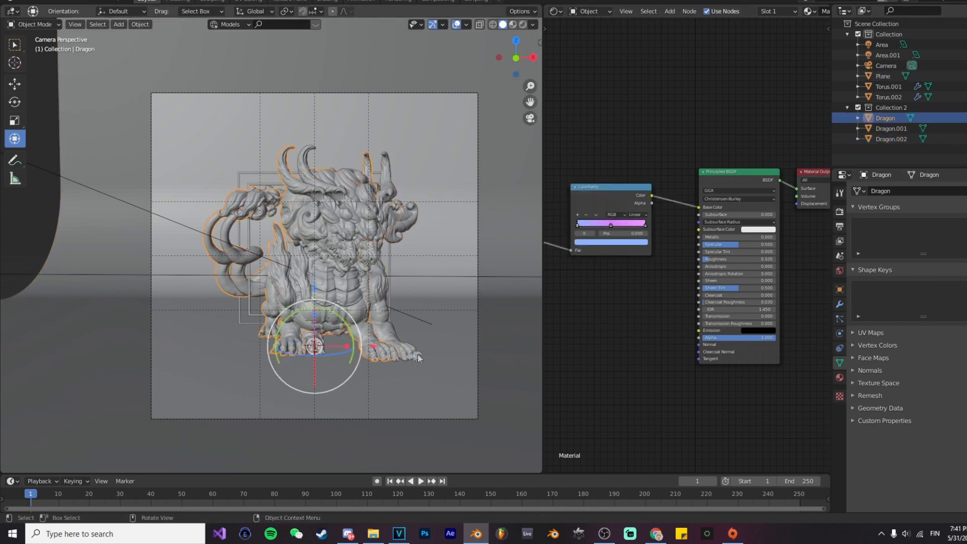
pyautogui.press('g')
pyautogui.press('x')
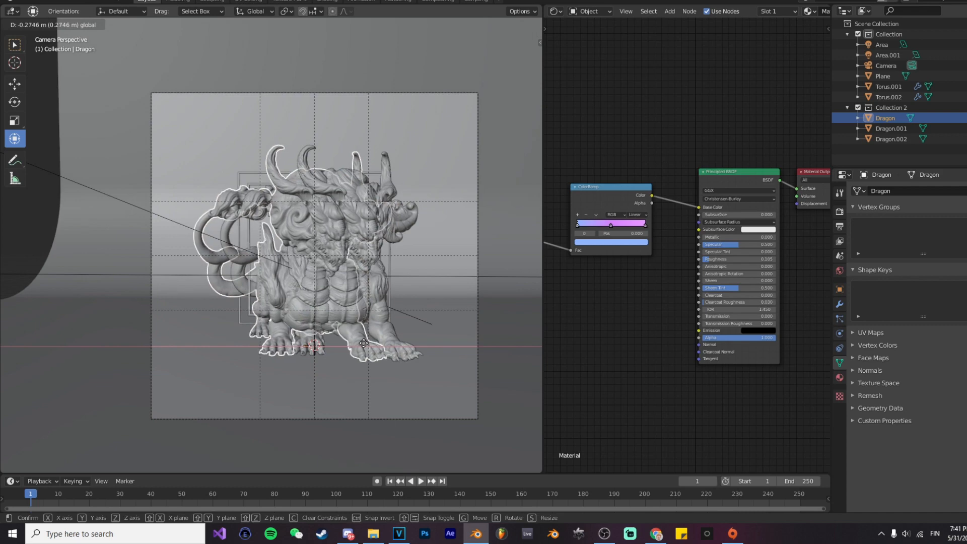
pyautogui.moveTo(364, 343); pyautogui.dragTo(363, 343)
# Step: Add a cube, raise it to the height of the dragons' heads and scale it
pyautogui.hotkey('shift', 'a')
pyautogui.click(413, 352)
pyautogui.moveTo(315, 291); pyautogui.dragTo(314, 164)
pyautogui.moveTo(322, 172); pyautogui.dragTo(236, 201, button='middle')
pyautogui.moveTo(333, 174); pyautogui.dragTo(335, 158)
pyautogui.moveTo(334, 171); pyautogui.dragTo(335, 237, button='middle')
pyautogui.moveTo(340, 193); pyautogui.dragTo(335, 204)
pyautogui.moveTo(335, 211); pyautogui.dragTo(380, 243, button='middle')
pyautogui.press('s')
pyautogui.click(422, 256)
# Step: Resize and position the cube as a wide, flat slab around the upper part of the dragons
pyautogui.moveTo(292, 246); pyautogui.dragTo(334, 303, button='middle')
pyautogui.moveTo(339, 156); pyautogui.dragTo(339, 141)
pyautogui.moveTo(348, 212); pyautogui.dragTo(305, 187, button='middle')
pyautogui.press('s')
pyautogui.click(412, 228)
pyautogui.moveTo(335, 188); pyautogui.dragTo(308, 184)
pyautogui.moveTo(284, 156); pyautogui.dragTo(256, 167, button='middle')
pyautogui.moveTo(251, 161); pyautogui.dragTo(249, 165)
pyautogui.hotkey('ctrl', 'z')
pyautogui.moveTo(249, 130); pyautogui.dragTo(250, 141)
pyautogui.moveTo(320, 208); pyautogui.dragTo(323, 247, button='middle')
# Step: In front view, duplicate the slab and place the copy directly beneath it along the Z axis
pyautogui.scroll(-4, 326, 264)
pyautogui.click(315, 299)
pyautogui.click(309, 301)
pyautogui.press('KP_1')
pyautogui.scroll(4, 300, 284)
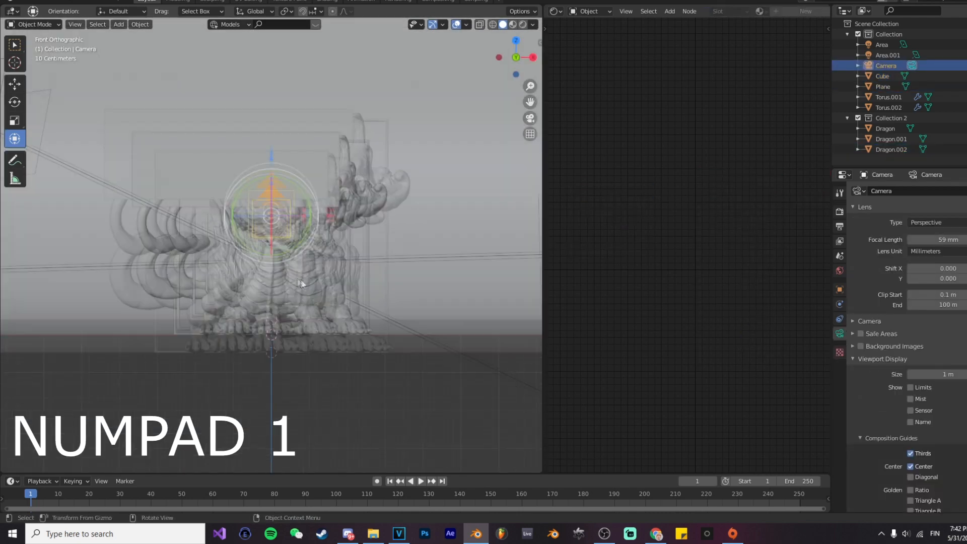
pyautogui.scroll(2, 301, 284)
pyautogui.click(328, 153)
pyautogui.scroll(-2, 328, 153)
pyautogui.keyDown('shift'); pyautogui.moveTo(341, 173); pyautogui.dragTo(356, 213, button='middle'); pyautogui.keyUp('shift')
pyautogui.hotkey('shift', 'd')
pyautogui.rightClick(356, 213)
pyautogui.moveTo(242, 136); pyautogui.dragTo(244, 224)
# Step: Shift the duplicated slab about 1.32 m along X and widen both slabs along X to X scales of 4.144 and 3.864
pyautogui.moveTo(313, 284); pyautogui.dragTo(367, 300)
pyautogui.press('s')
pyautogui.press('x')
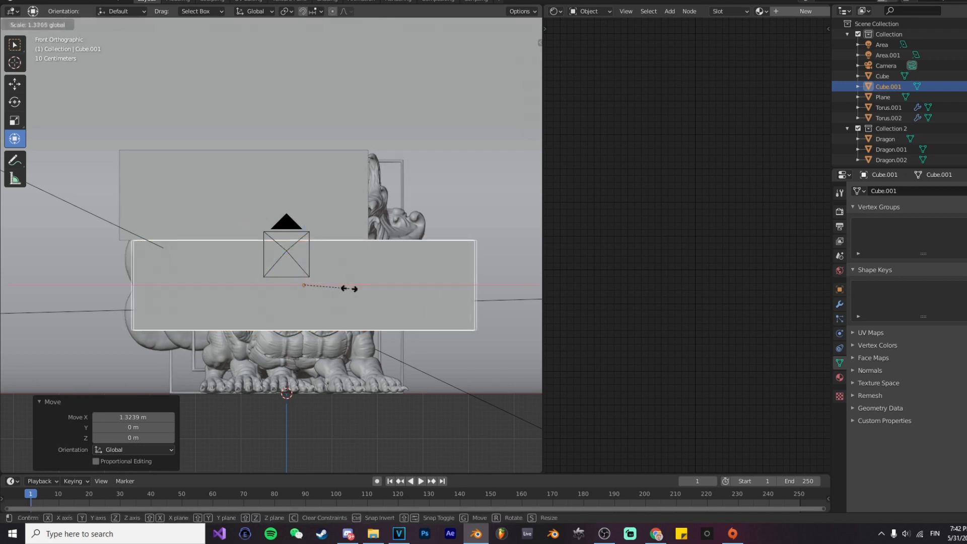
pyautogui.click(350, 287)
pyautogui.click(301, 211)
pyautogui.moveTo(276, 198); pyautogui.dragTo(292, 200)
# Step: Duplicate the widened lower slab and place the copy directly below it, covering the dragons' feet
pyautogui.click(334, 287)
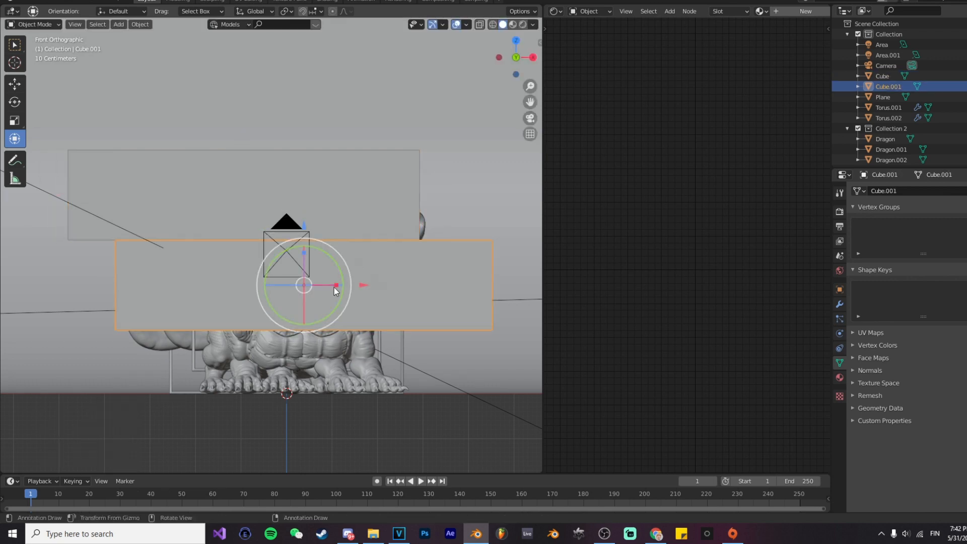
pyautogui.hotkey('shift', 'd')
pyautogui.press('z')
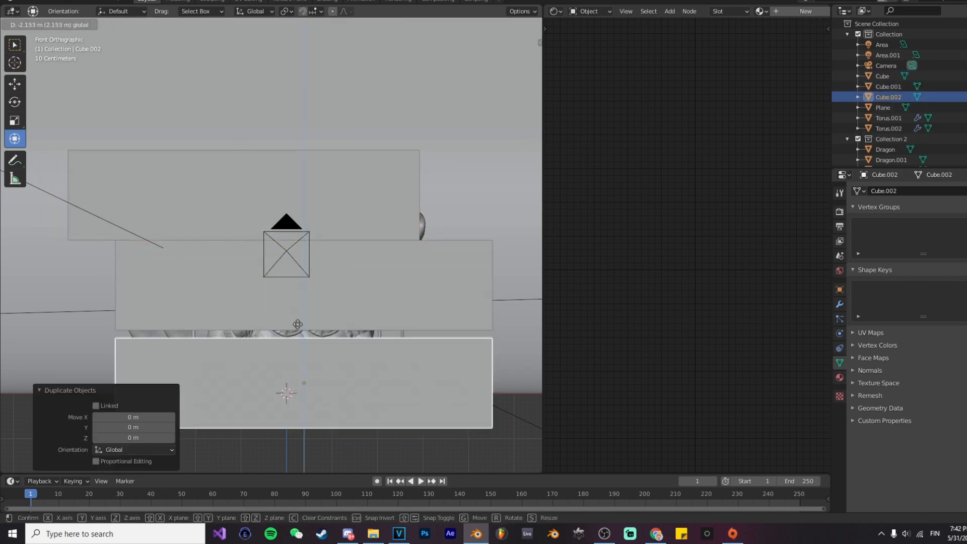
pyautogui.click(296, 317)
# Step: Offset the middle slab in the negative X direction and the upper slab in the positive X direction
pyautogui.click(327, 305)
pyautogui.moveTo(357, 288); pyautogui.dragTo(308, 283)
pyautogui.click(306, 209)
pyautogui.moveTo(305, 198); pyautogui.dragTo(373, 232)
# Step: Select all three slabs and scale them together by 1.077 along the Z axis
pyautogui.click(395, 291)
pyautogui.keyDown('shift'); pyautogui.click(397, 291); pyautogui.keyUp('shift')
pyautogui.keyDown('shift'); pyautogui.click(330, 225); pyautogui.keyUp('shift')
pyautogui.moveTo(291, 257); pyautogui.dragTo(290, 235)
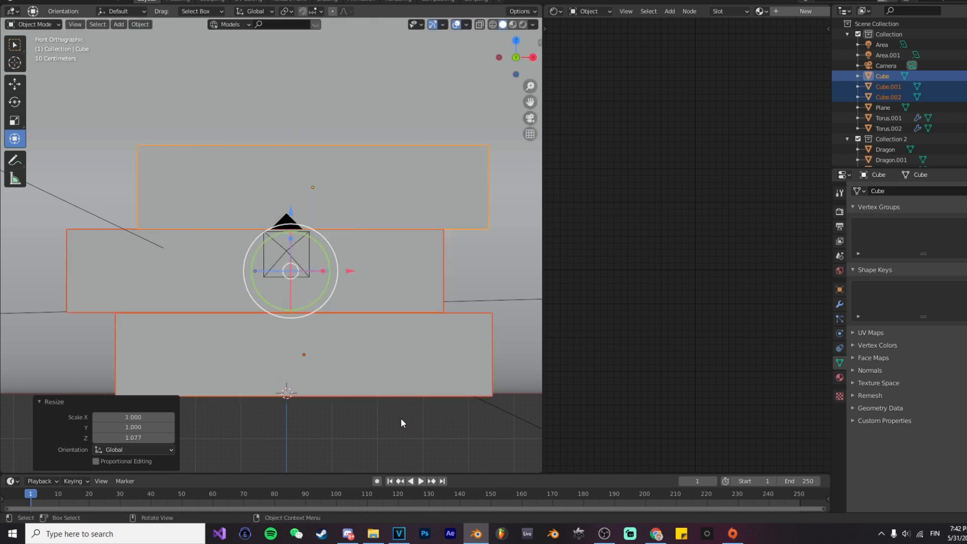
pyautogui.click(400, 418)
# Step: Set the upper slab's viewport display type to Wire
pyautogui.click(416, 214)
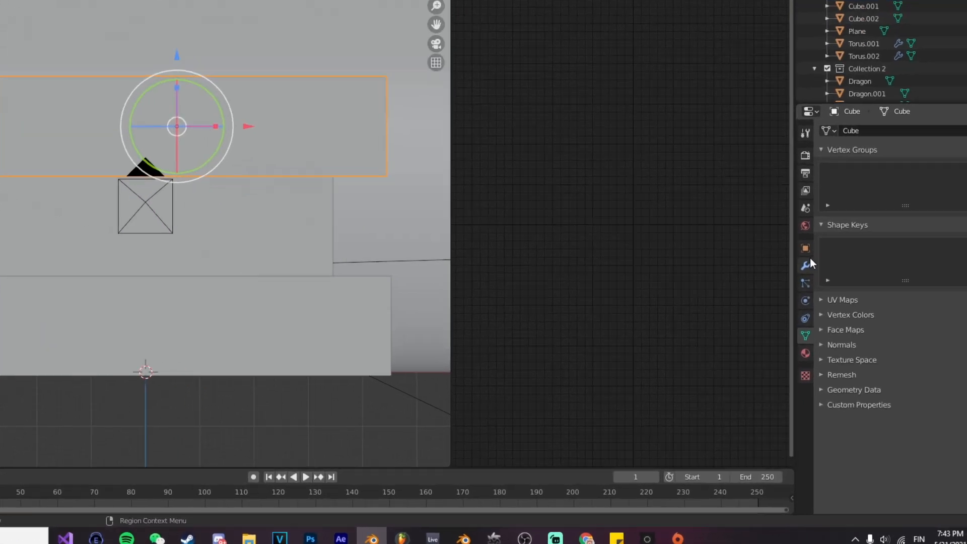
pyautogui.click(805, 249)
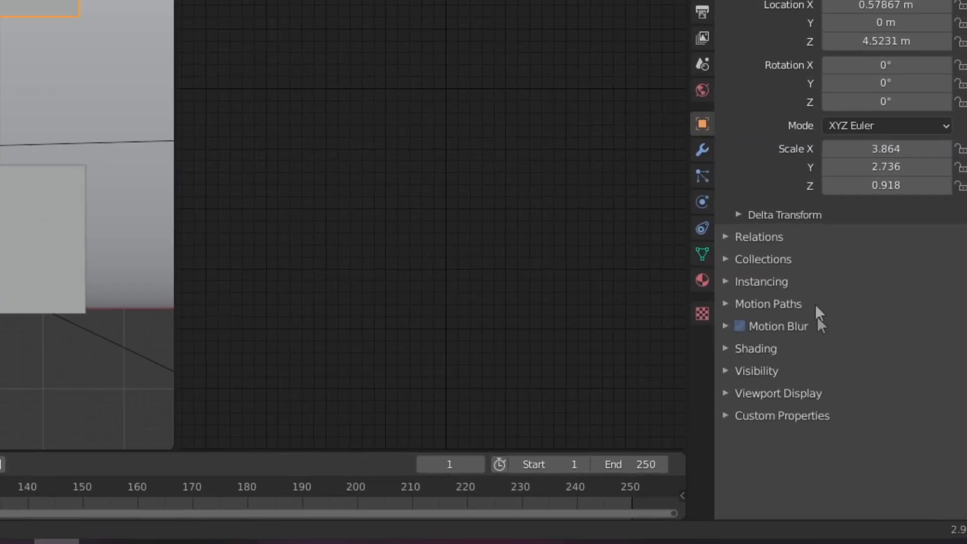
pyautogui.click(860, 428)
pyautogui.scroll(-5, 898, 401)
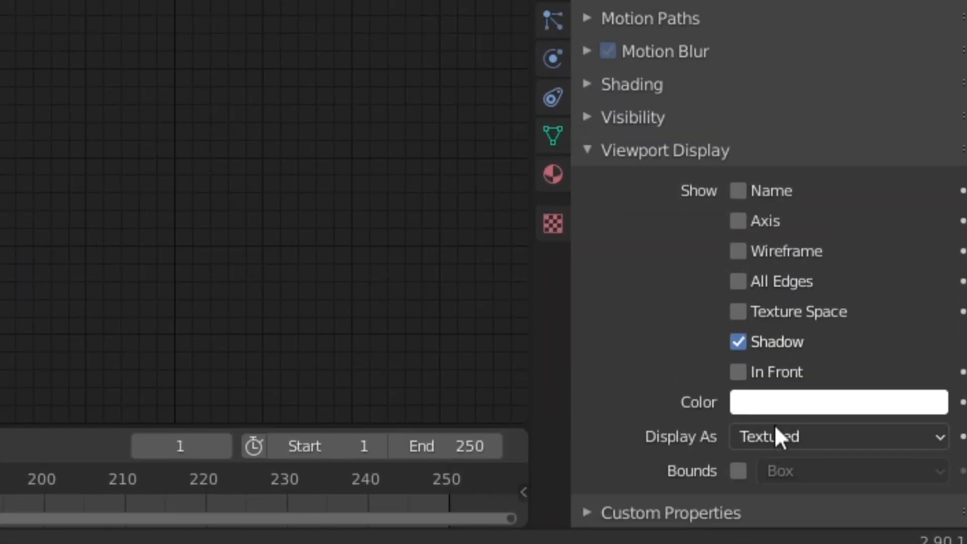
pyautogui.click(775, 431)
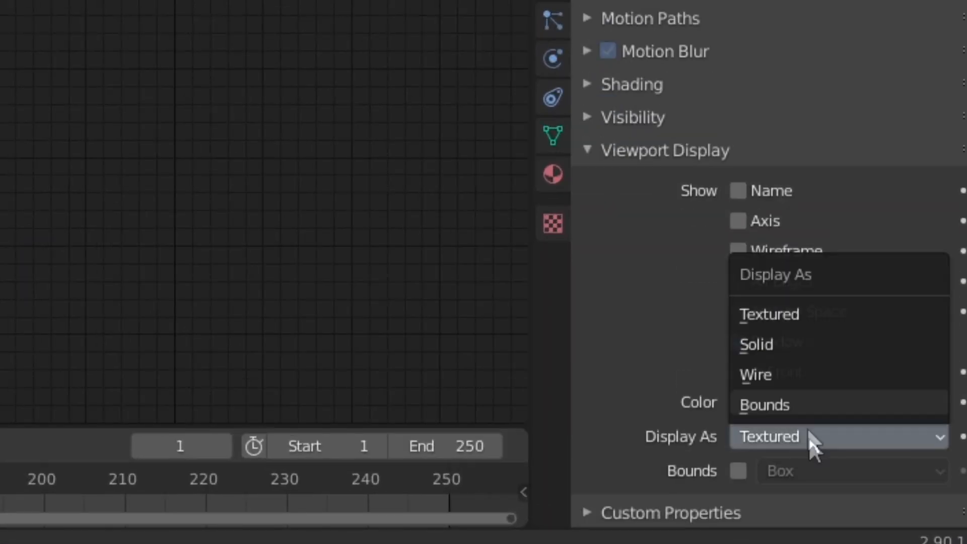
pyautogui.click(786, 371)
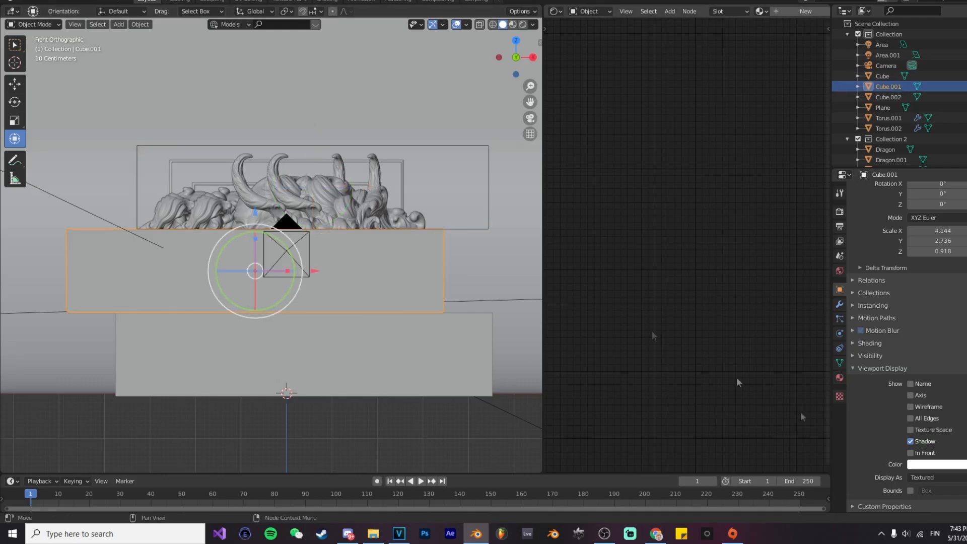
# Step: Set the viewport display type of the middle and lower slabs to Wire
pyautogui.click(809, 437)
pyautogui.click(929, 454)
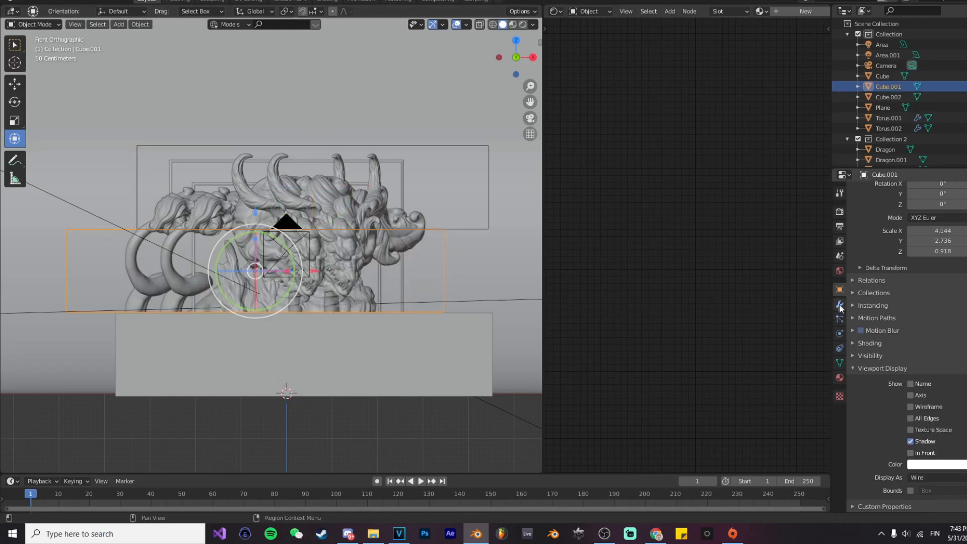
pyautogui.click(453, 362)
pyautogui.click(937, 477)
pyautogui.click(925, 453)
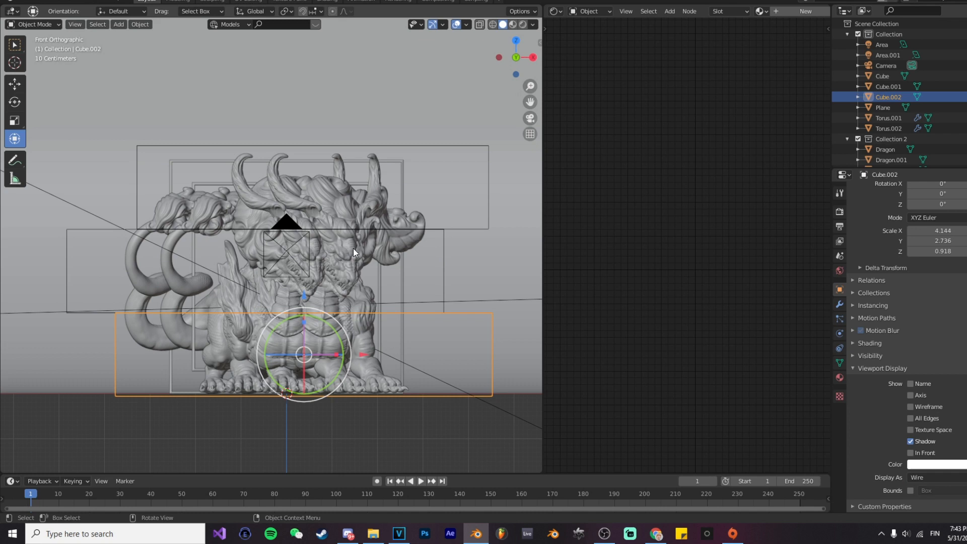
# Step: Add a Boolean modifier set to Intersect to the original Dragon, with the middle slab as its object
pyautogui.scroll(-1, 840, 132)
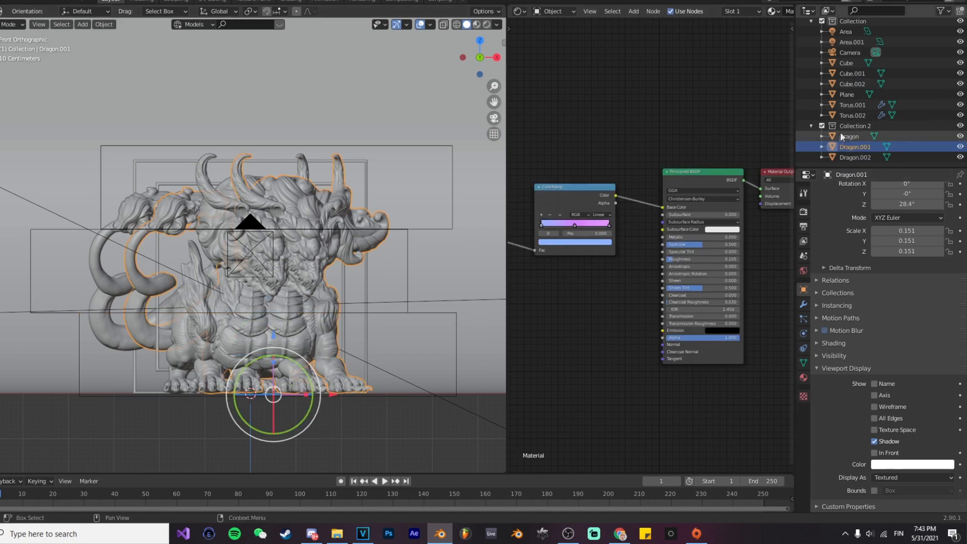
pyautogui.click(839, 136)
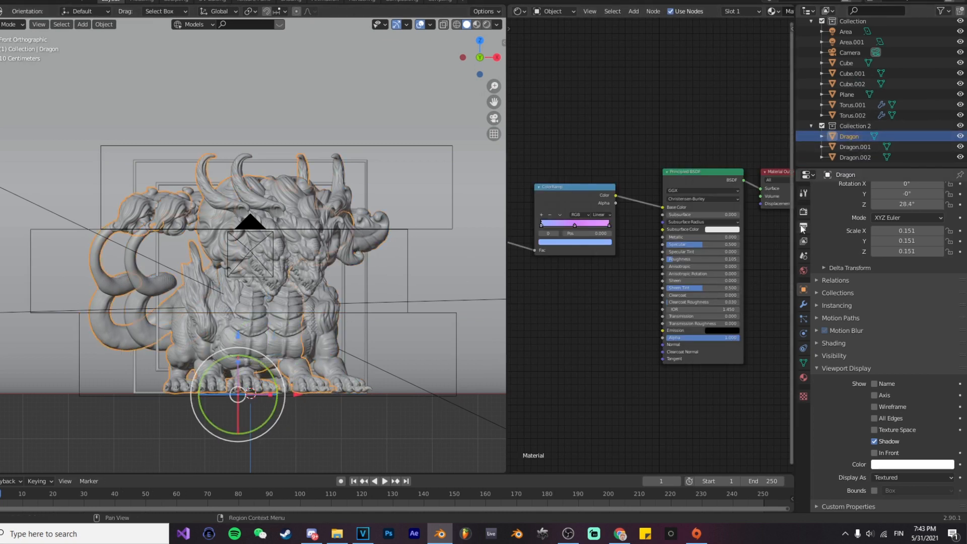
pyautogui.click(803, 304)
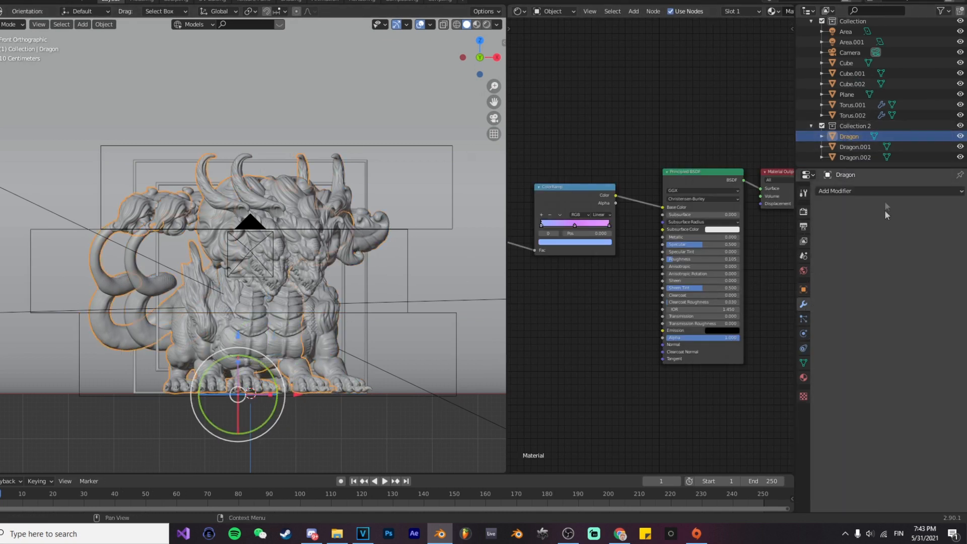
pyautogui.click(856, 191)
pyautogui.click(761, 237)
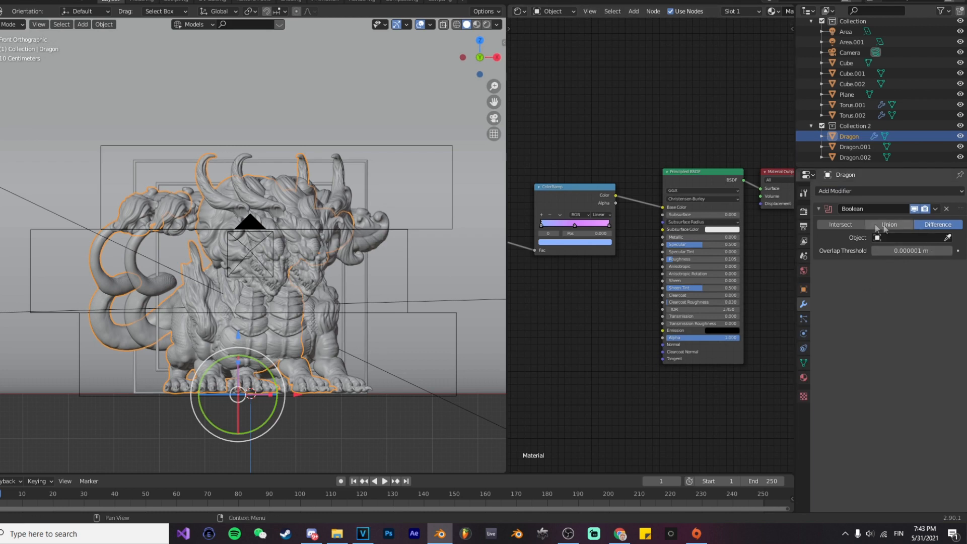
pyautogui.click(852, 225)
pyautogui.click(948, 237)
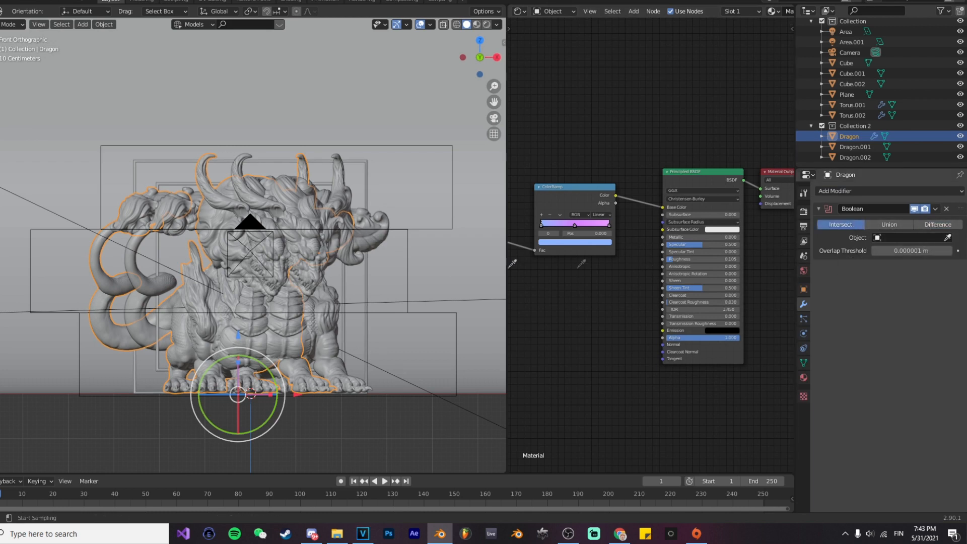
pyautogui.click(60, 231)
# Step: Add an Intersect Boolean modifier to Dragon.001, pick its cutter slab, and select Dragon.002
pyautogui.click(311, 250)
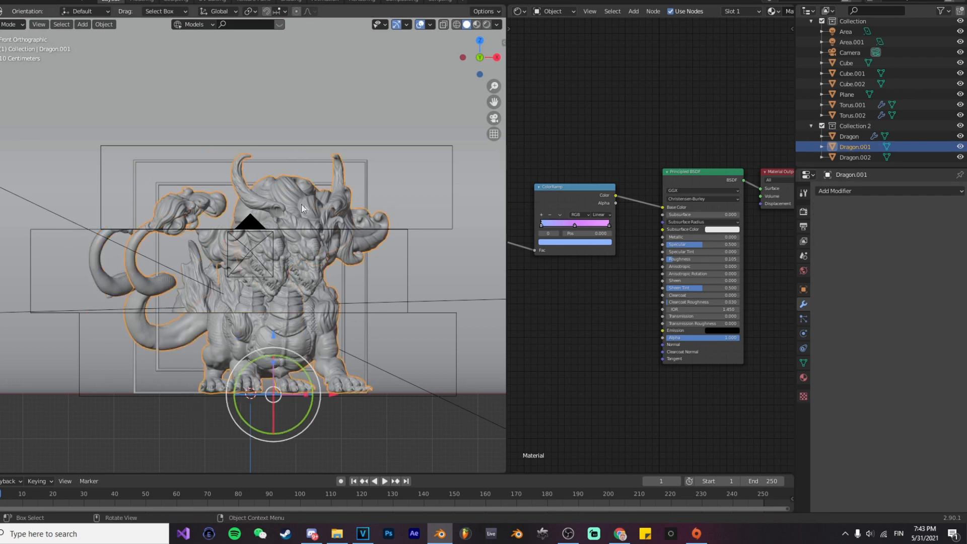
pyautogui.click(831, 191)
pyautogui.click(767, 237)
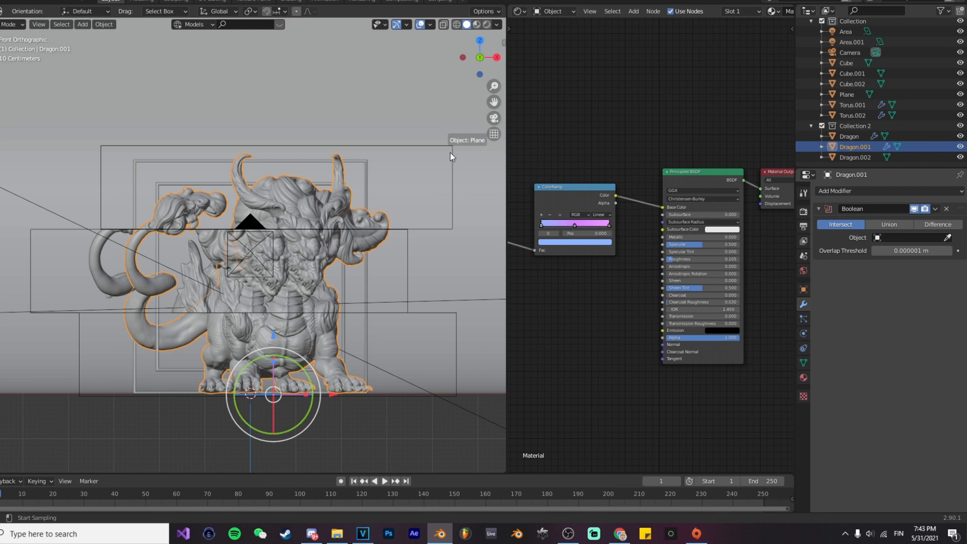
pyautogui.click(426, 265)
pyautogui.click(338, 363)
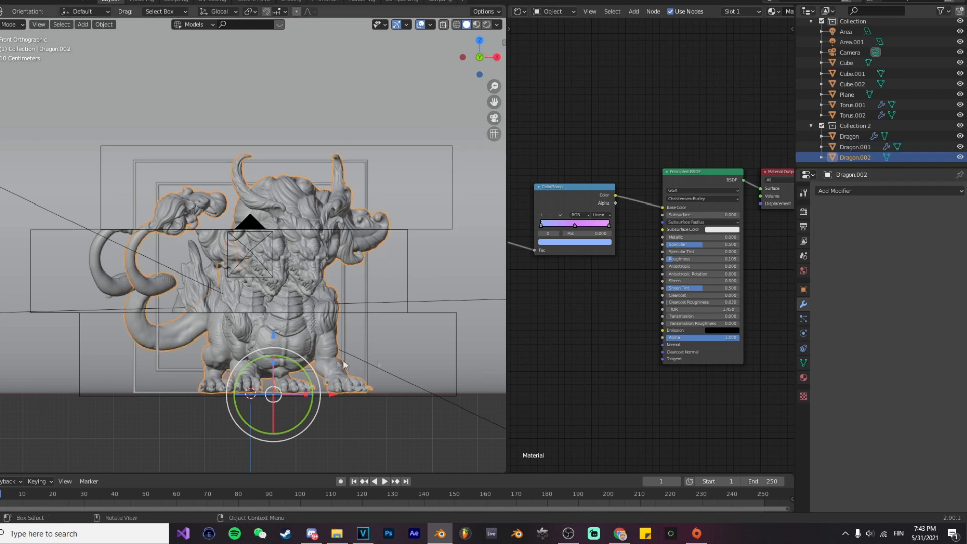
# Step: Add an Intersect Boolean modifier to Dragon.002, using the lower slab Cube.002 as its object
pyautogui.click(836, 191)
pyautogui.click(774, 244)
pyautogui.click(858, 228)
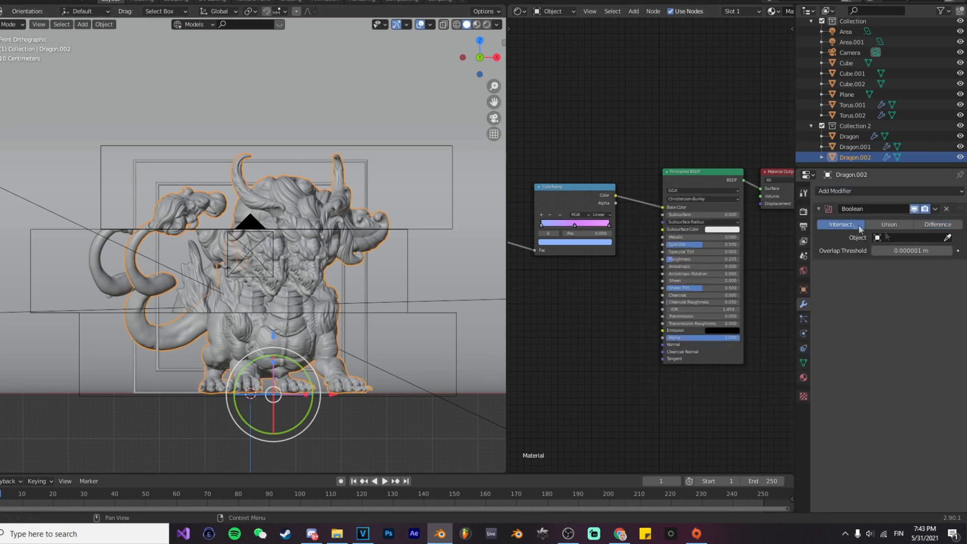
pyautogui.click(444, 313)
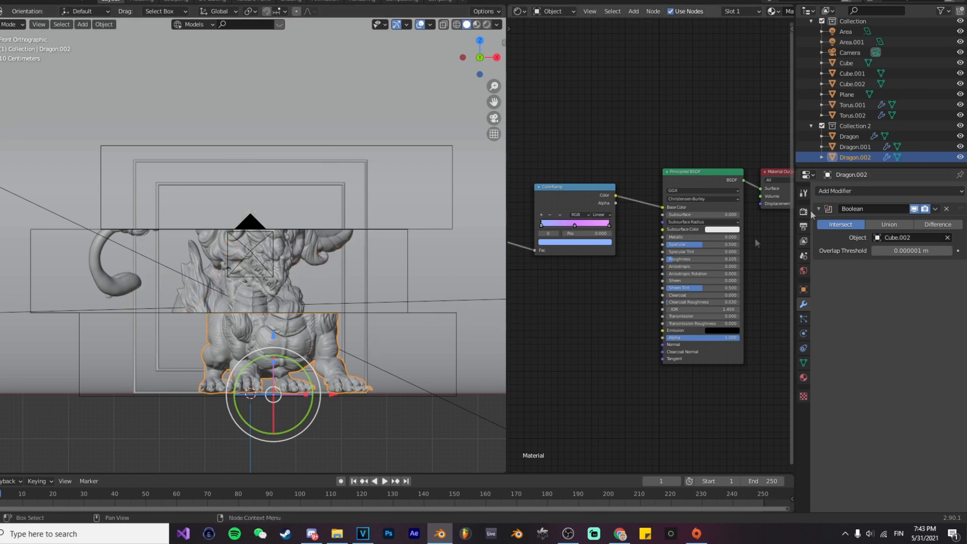
# Step: Clear the object of Dragon.001's Boolean modifier and assign the upper slab instead
pyautogui.click(856, 148)
pyautogui.click(947, 239)
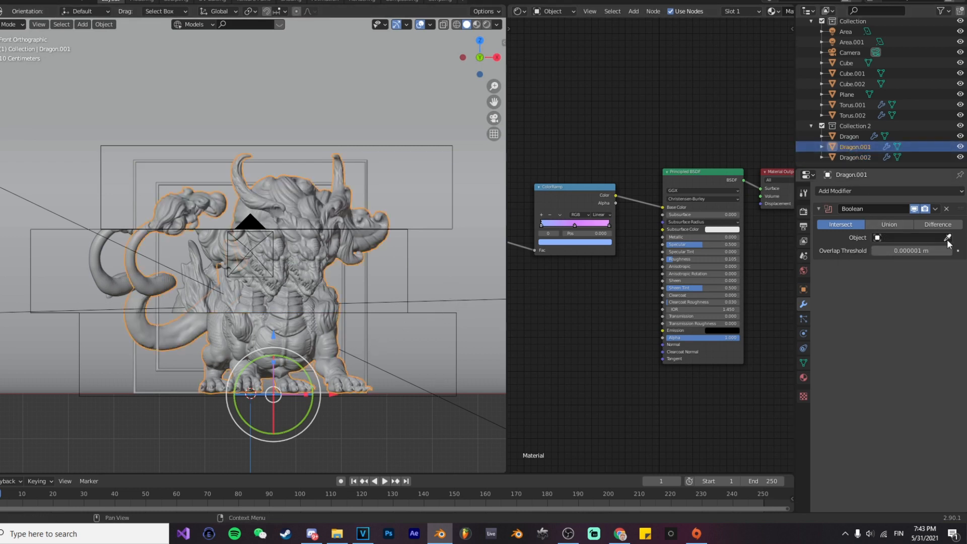
pyautogui.click(428, 316)
pyautogui.click(422, 418)
# Step: View the sliced dragon through the camera in rendered shading
pyautogui.click(258, 260)
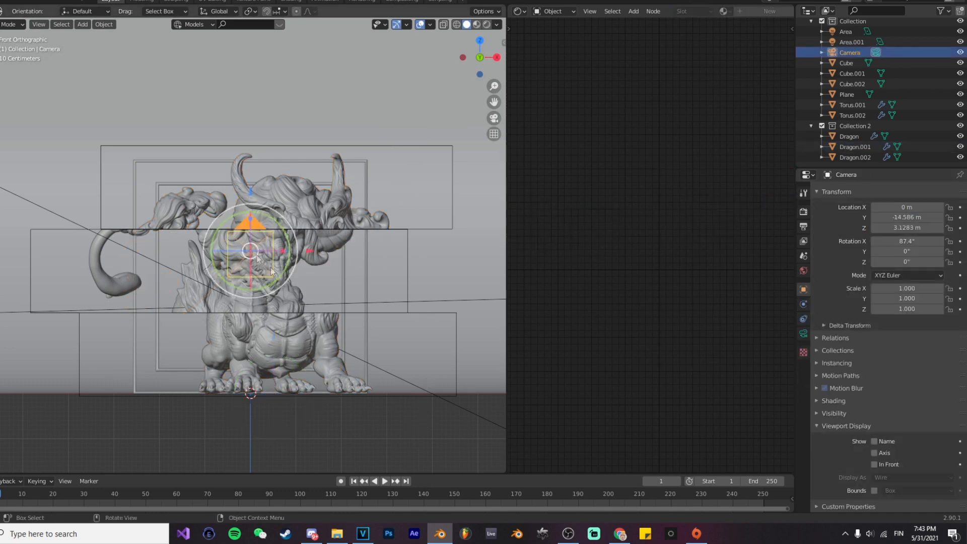
pyautogui.press('KP_0')
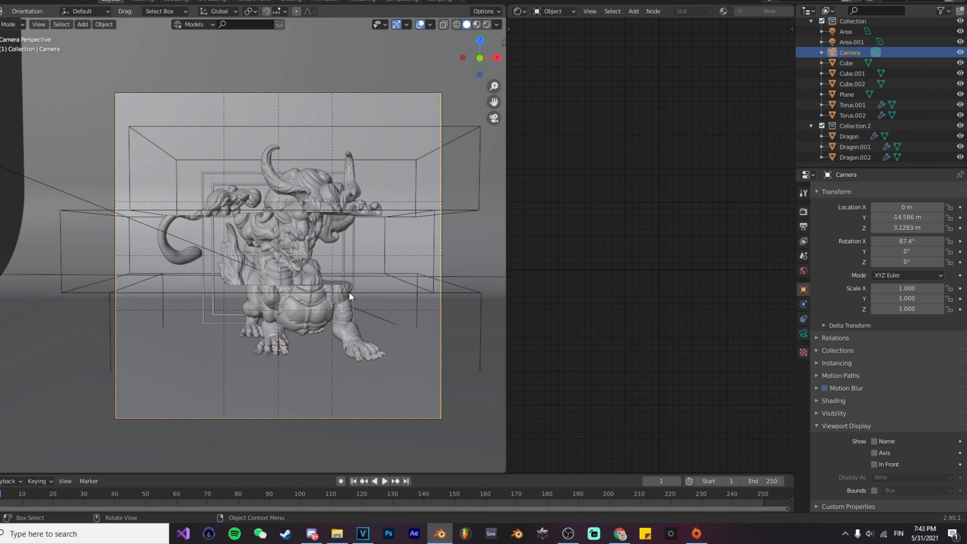
pyautogui.click(441, 220)
pyautogui.click(375, 294)
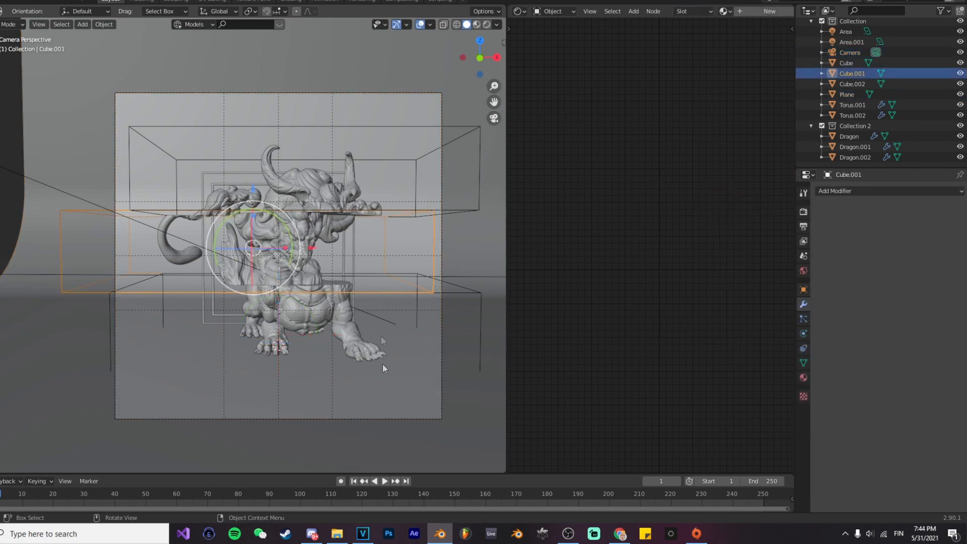
pyautogui.press('z')
pyautogui.click(392, 243)
pyautogui.click(380, 234)
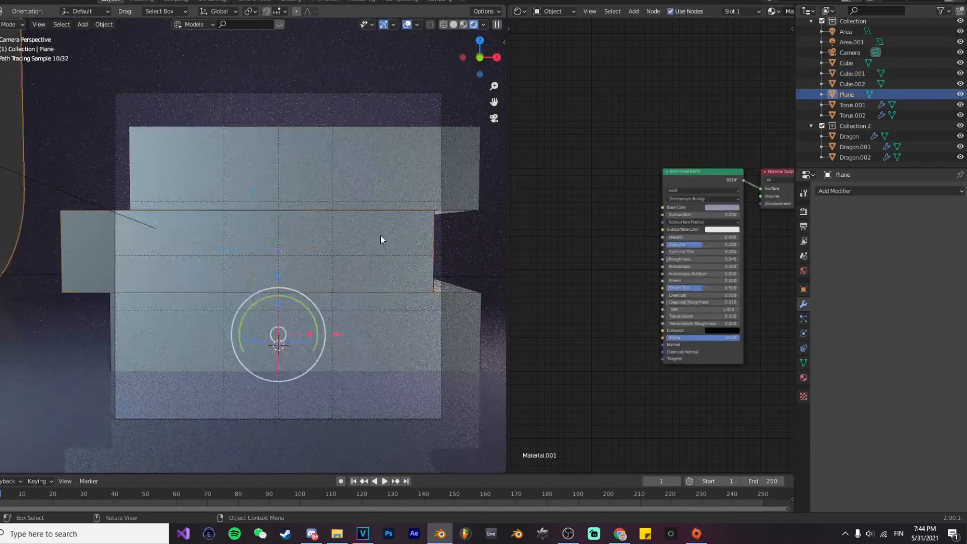
# Step: Show the render visibility toggles in the object list and hide Cube, Cube.001 and Cube.002 from the viewport and renders
pyautogui.click(948, 13)
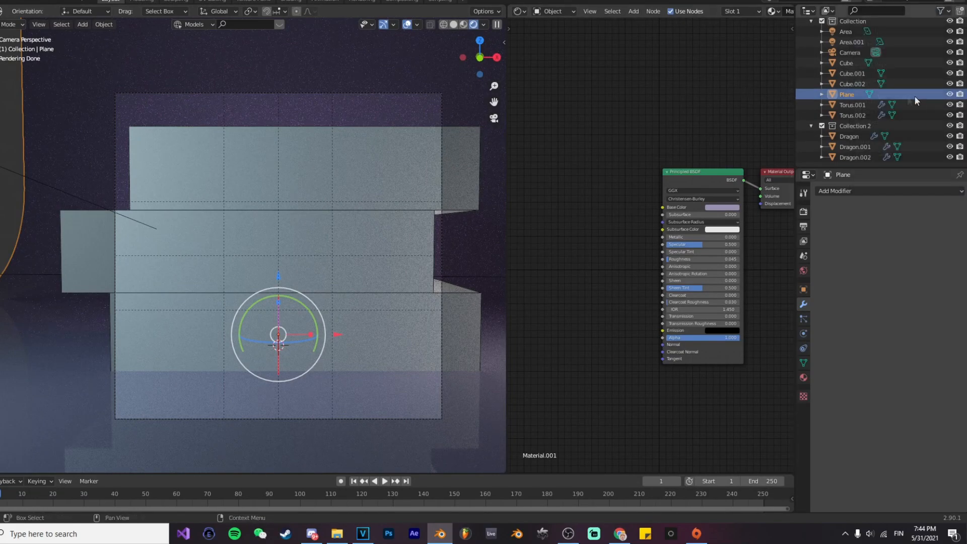
pyautogui.click(917, 104)
pyautogui.click(929, 74)
pyautogui.click(949, 73)
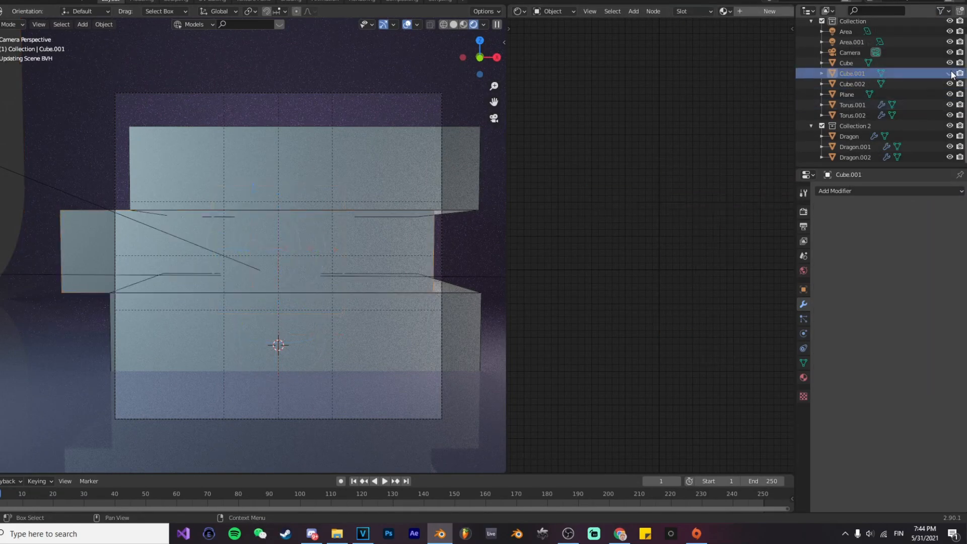
pyautogui.click(949, 62)
pyautogui.click(949, 84)
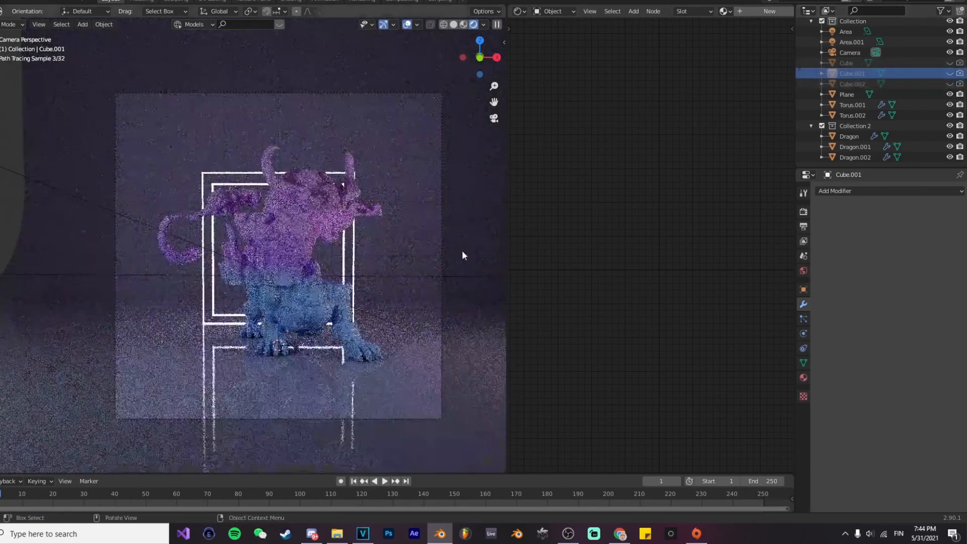
pyautogui.click(448, 261)
pyautogui.click(301, 246)
pyautogui.click(408, 237)
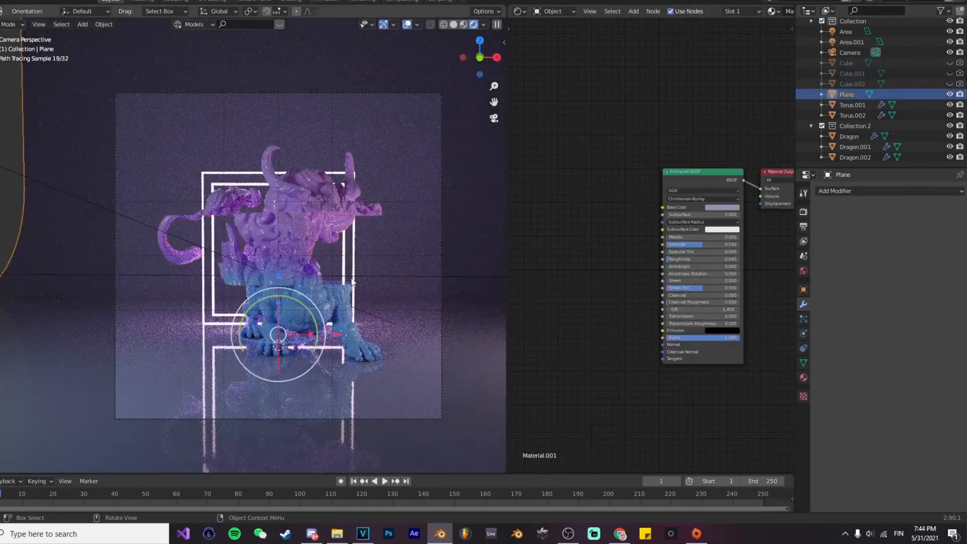
pyautogui.click(337, 297)
pyautogui.click(418, 256)
# Step: Slide the dragon's upper and lower sections sideways along X, the lower one by about 0.39 m
pyautogui.click(327, 188)
pyautogui.moveTo(356, 349); pyautogui.dragTo(395, 258)
pyautogui.click(359, 298)
pyautogui.click(356, 354)
pyautogui.moveTo(356, 347); pyautogui.dragTo(343, 346)
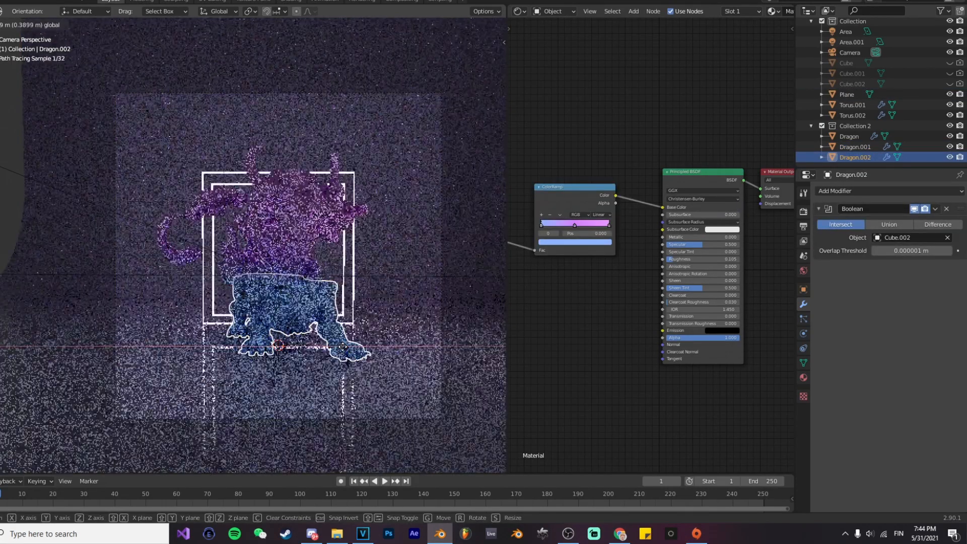
pyautogui.click(382, 285)
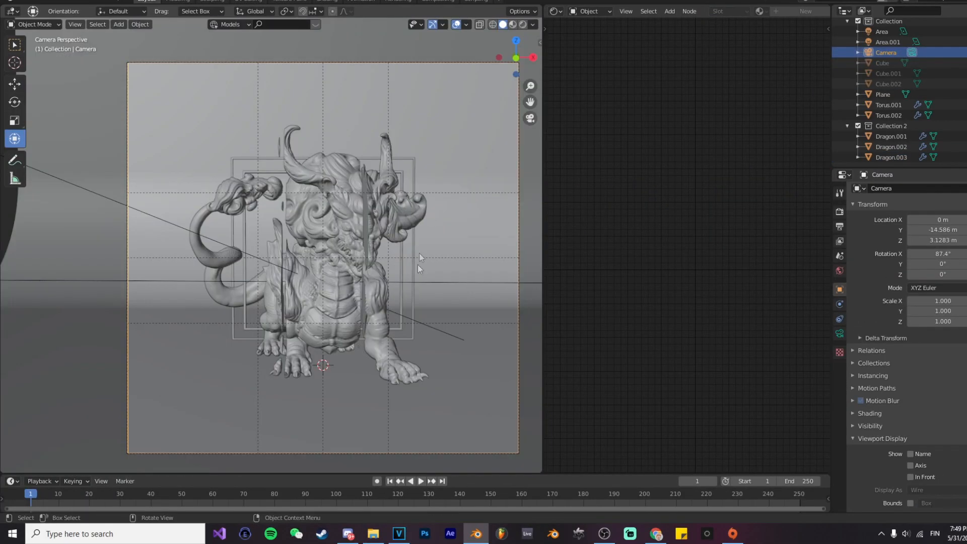
# Step: Preview the vertically sliced dragon in rendered shading and inspect its middle section
pyautogui.press('z')
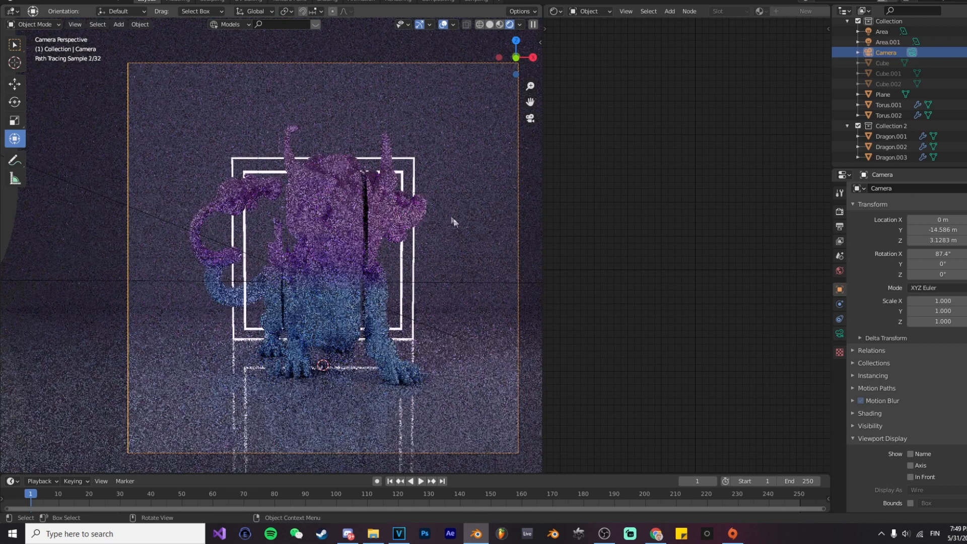
pyautogui.click(349, 290)
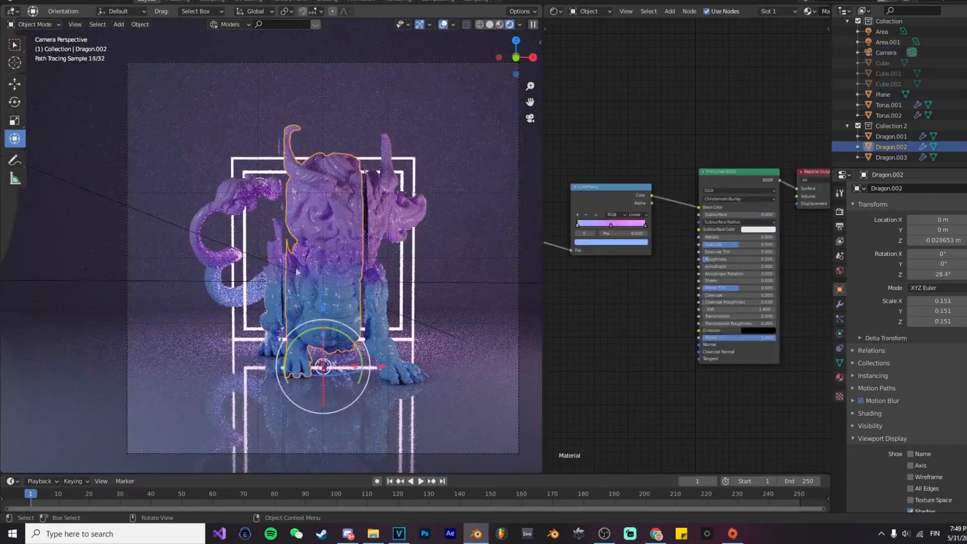
pyautogui.click(445, 239)
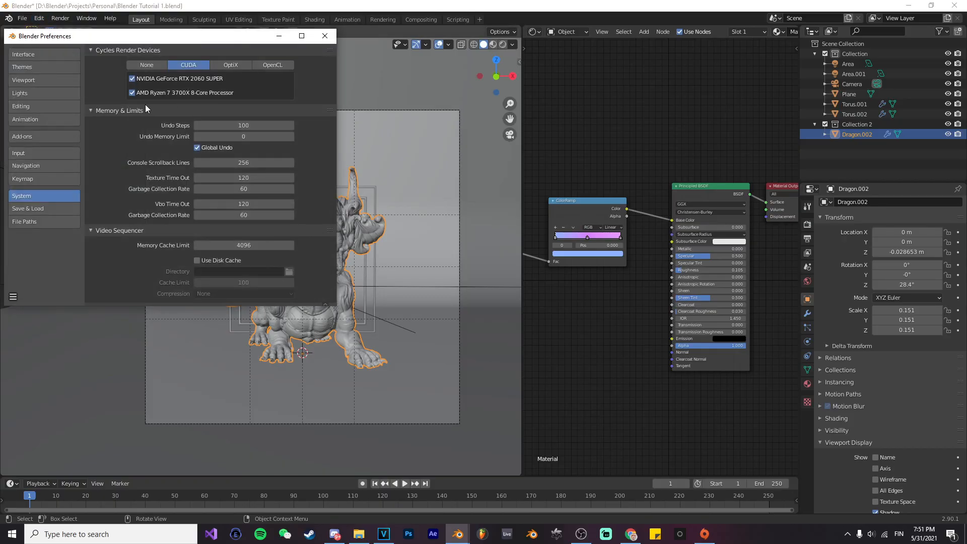
# Step: Search the add-ons preferences for "cell", review the Cell Fracture add-on's details and close the preferences
pyautogui.click(41, 139)
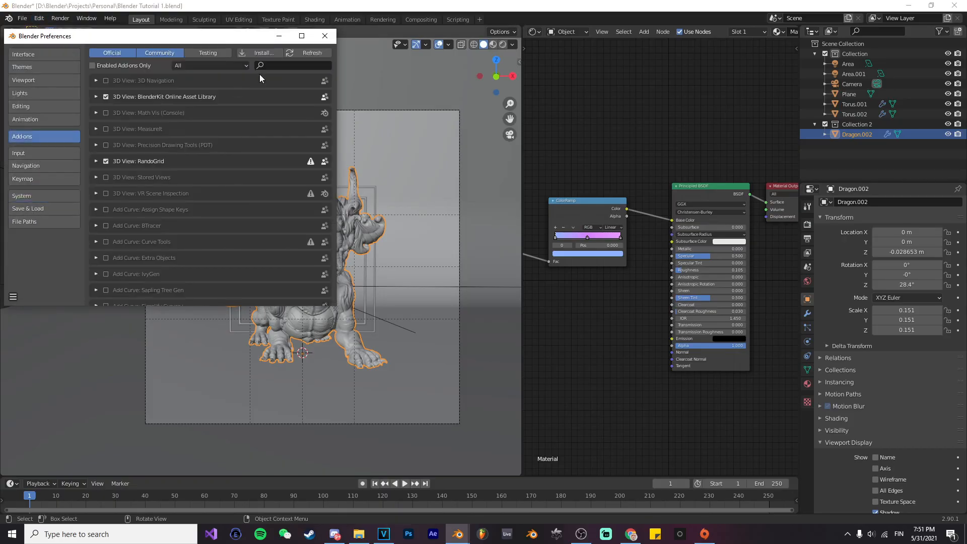
pyautogui.write('cell')
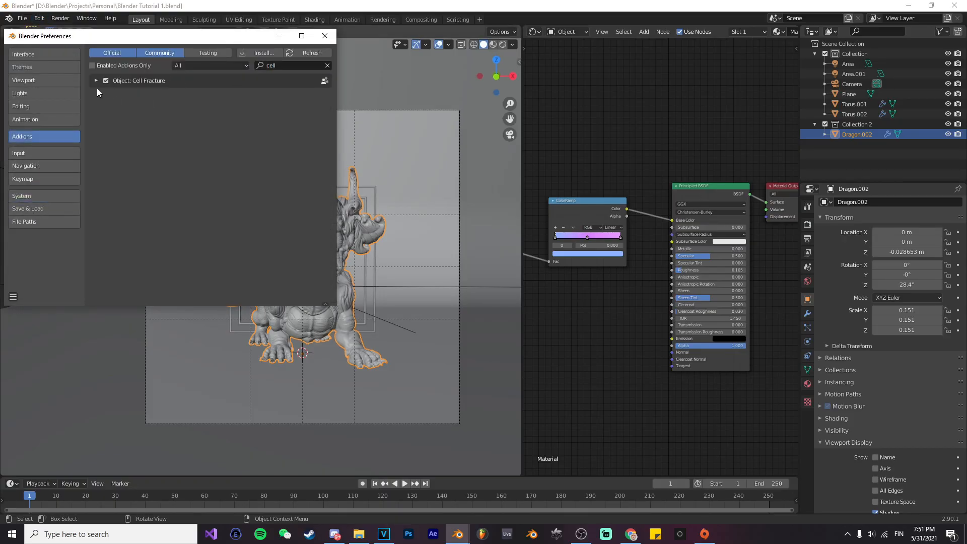
pyautogui.click(96, 81)
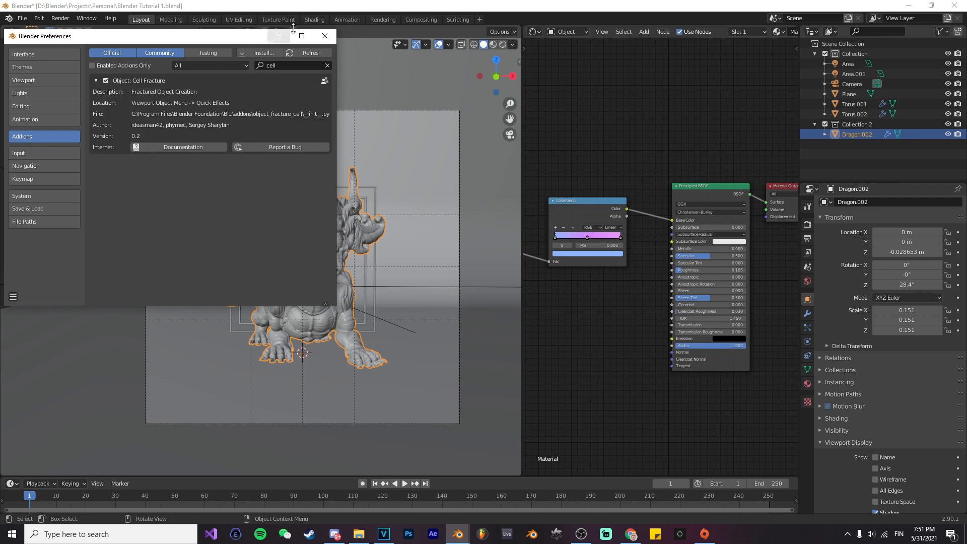
pyautogui.click(325, 36)
# Step: Run Cell Fracture on Dragon.002 using Own Particles with a source limit of 100 and recursion 0
pyautogui.press('F3')
pyautogui.write('ce')
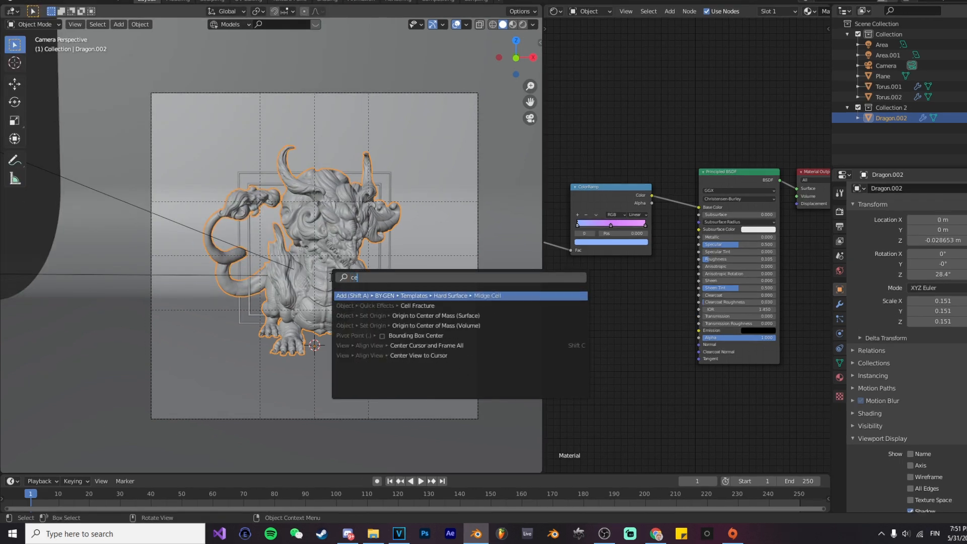
pyautogui.write('ll')
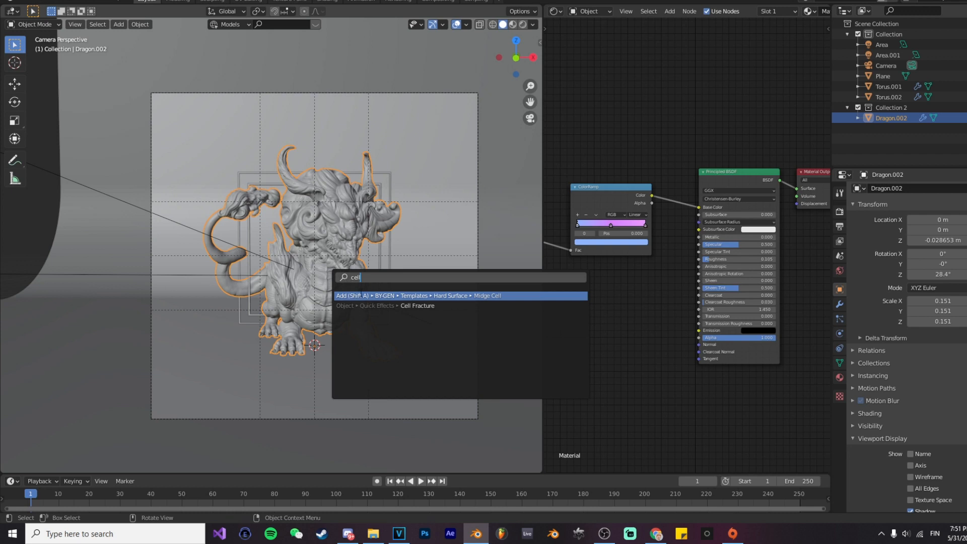
pyautogui.click(362, 305)
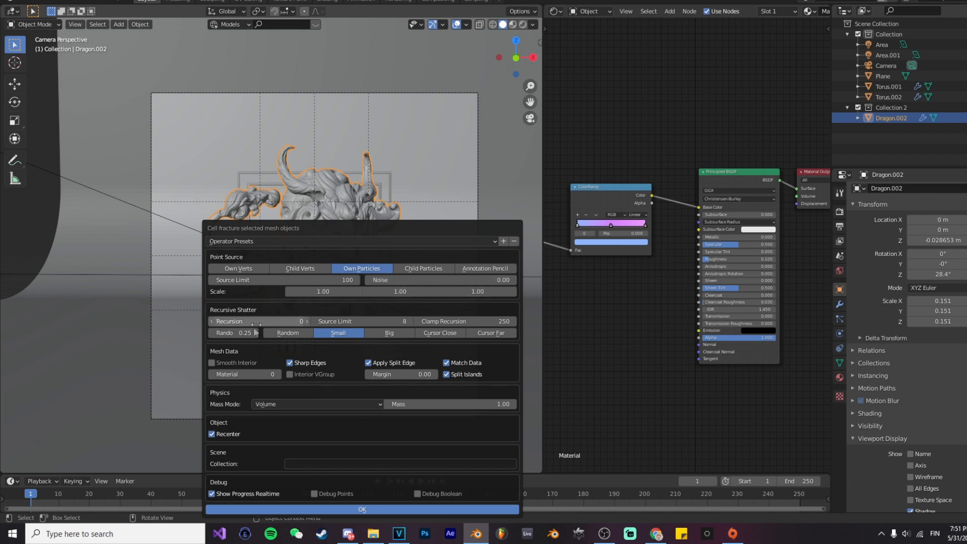
pyautogui.click(300, 509)
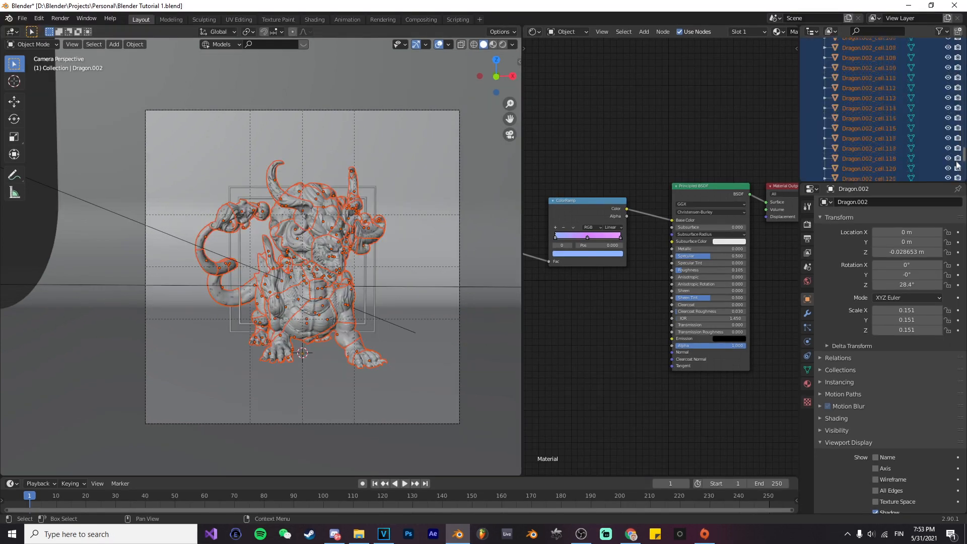
# Step: Move the fractured dragon cells into Collection 2 and hide the original Dragon.002 from the viewport and renders
pyautogui.moveTo(900, 156); pyautogui.dragTo(865, 164)
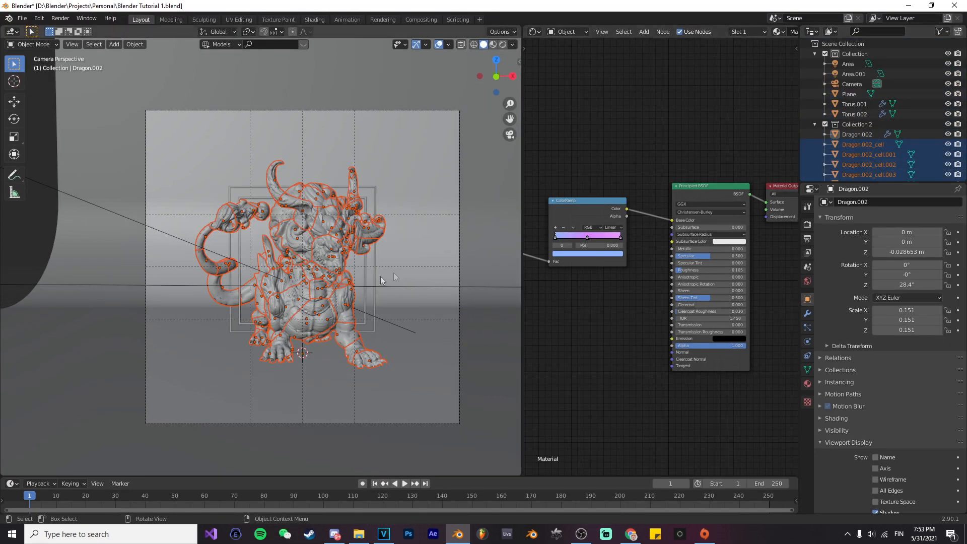
pyautogui.click(921, 135)
pyautogui.click(948, 135)
pyautogui.click(332, 251)
# Step: Select all dragon cells in Collection 2 and scale them down to about 0.847 around their individual origins
pyautogui.click(871, 143)
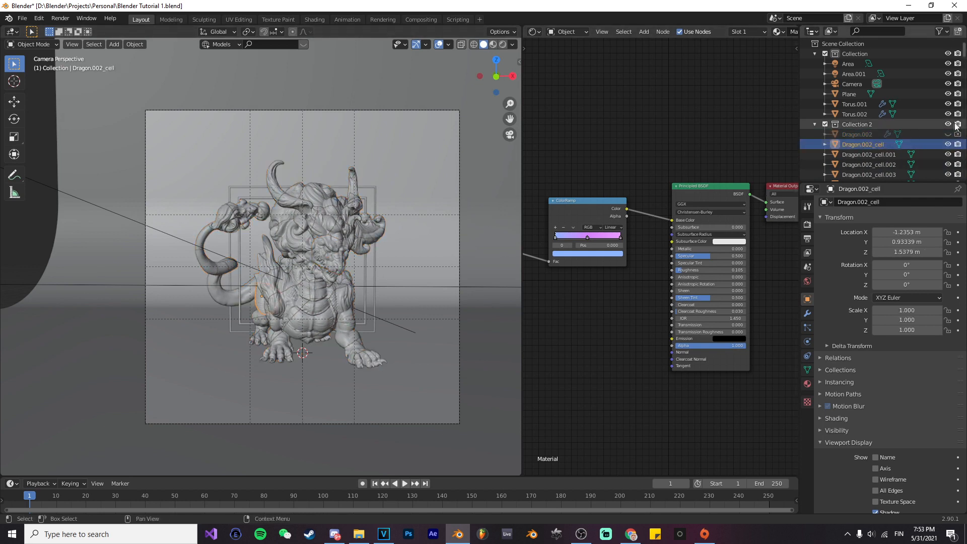
pyautogui.rightClick(860, 126)
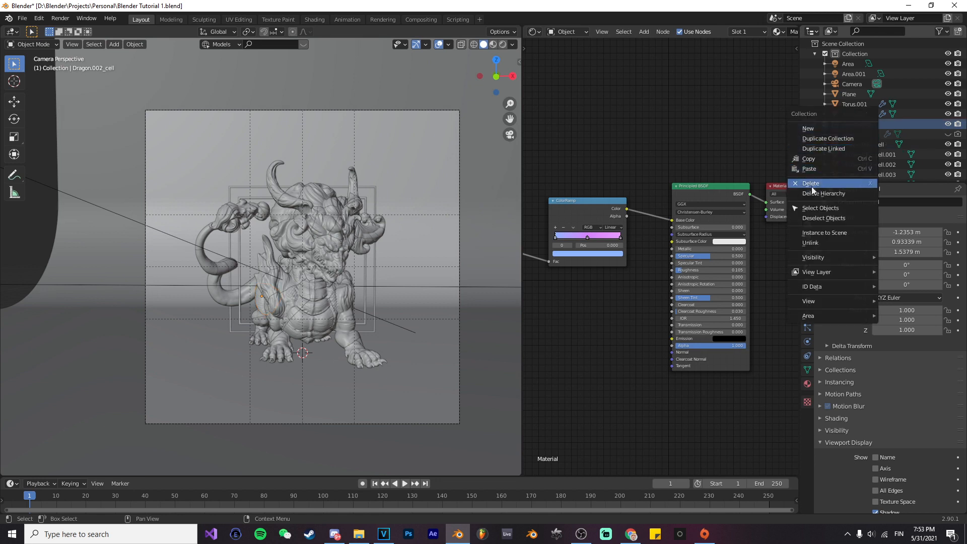
pyautogui.click(820, 209)
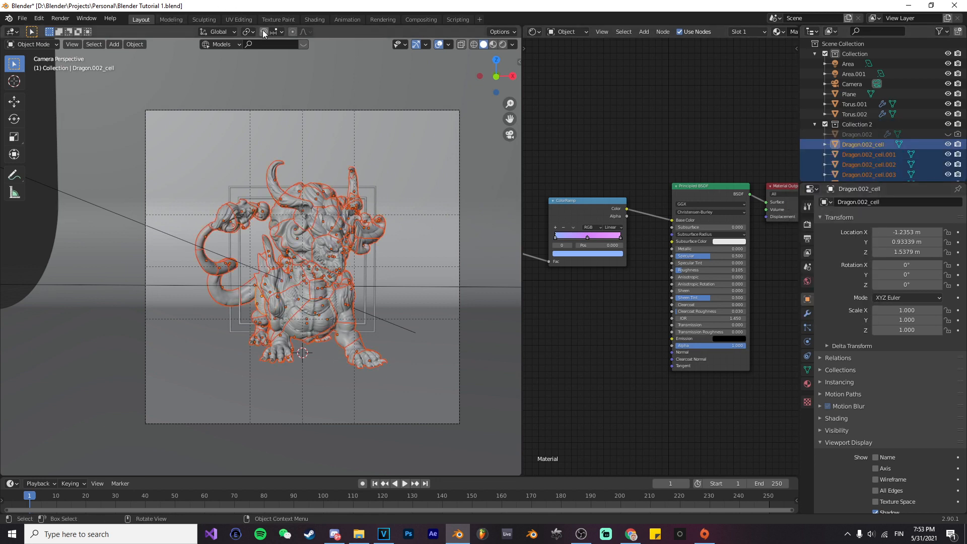
pyautogui.click(248, 32)
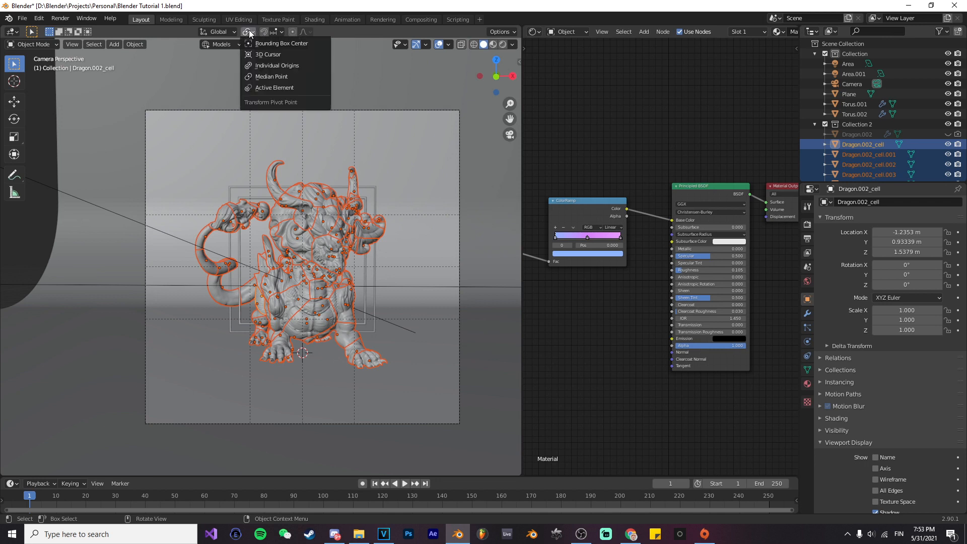
pyautogui.click(267, 66)
pyautogui.press('s')
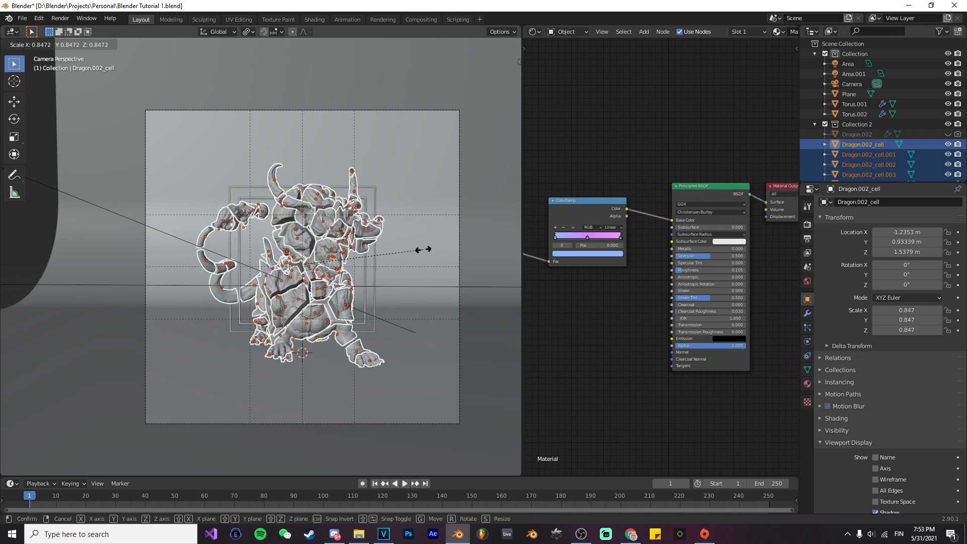
pyautogui.click(424, 227)
# Step: Deselect the cells and preview the fractured dragon in rendered shading
pyautogui.click(398, 248)
pyautogui.scroll(3, 398, 246)
pyautogui.scroll(-3, 377, 267)
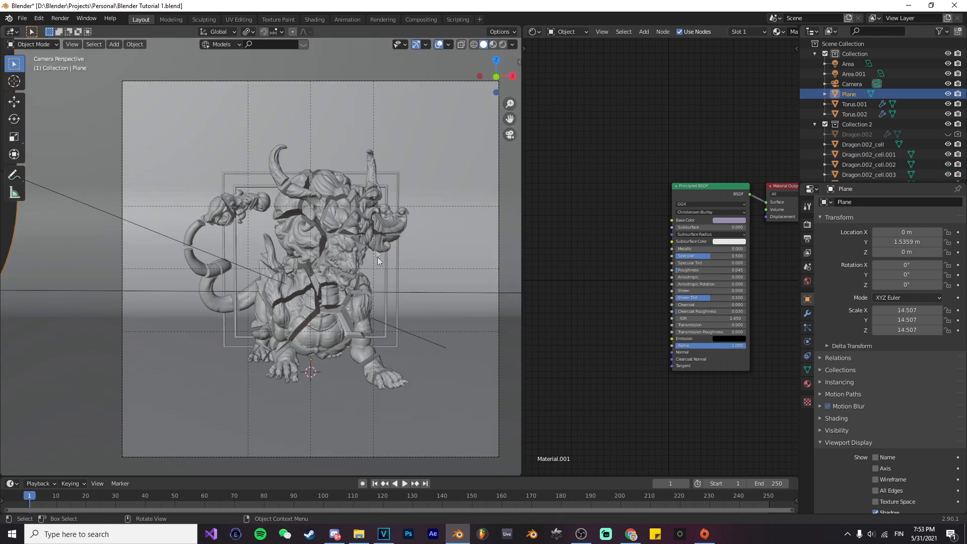
pyautogui.scroll(2, 377, 260)
pyautogui.press('z')
pyautogui.click(352, 222)
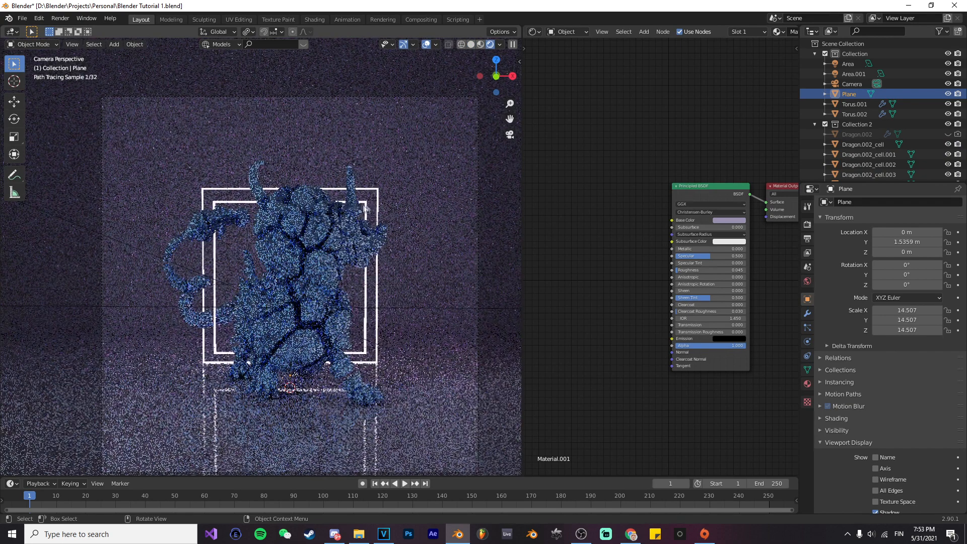
# Step: Feed the Camera texture coordinate into the cell material's Mapping node and connect the Separate XYZ Y output to the ColorRamp factor
pyautogui.click(321, 272)
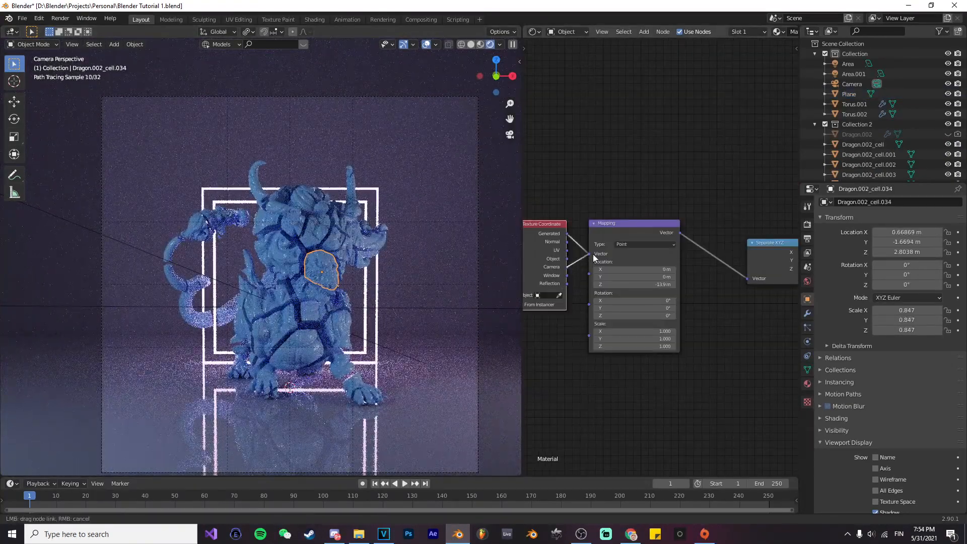
pyautogui.moveTo(593, 253); pyautogui.dragTo(590, 254)
pyautogui.moveTo(768, 292); pyautogui.dragTo(693, 273, button='middle')
pyautogui.moveTo(703, 274); pyautogui.dragTo(703, 269)
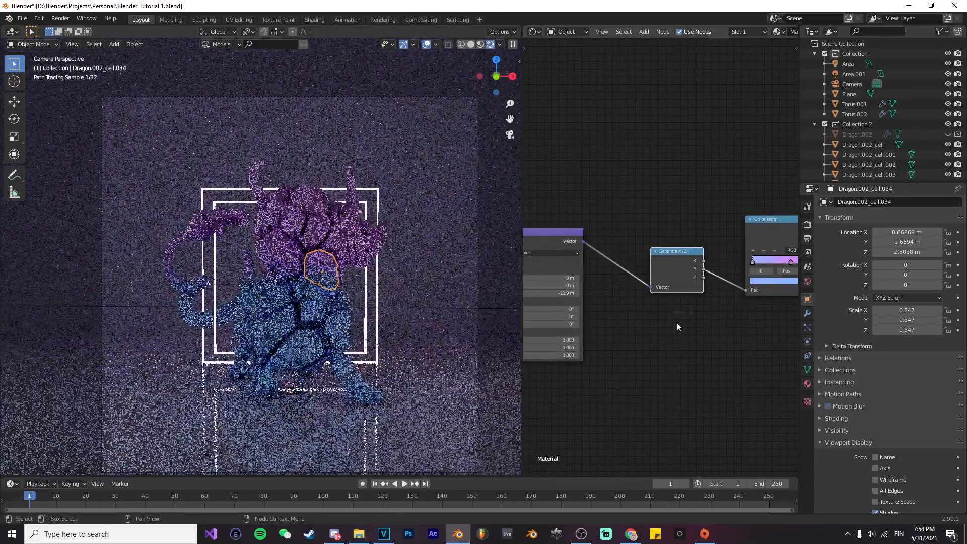
pyautogui.moveTo(632, 323); pyautogui.dragTo(636, 285, button='middle')
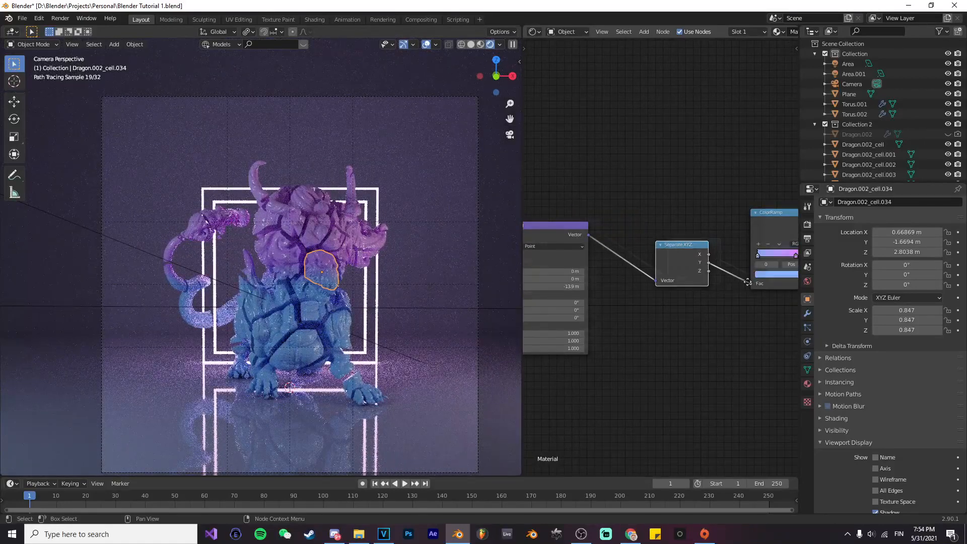
# Step: Set the Mapping node's Y location to 0.4 m and its Y scale to 0.6 in the cell material
pyautogui.moveTo(747, 282); pyautogui.dragTo(776, 270, button='middle')
pyautogui.moveTo(565, 289); pyautogui.dragTo(643, 272, button='middle')
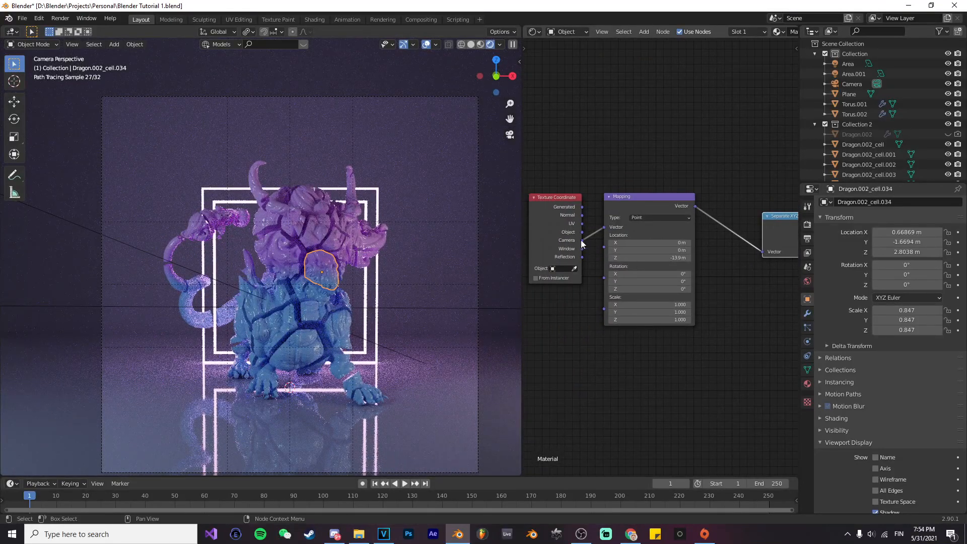
pyautogui.moveTo(680, 251)
pyautogui.mouseDown()
pyautogui.moveTo(761, 252)
pyautogui.moveTo(700, 251)
pyautogui.mouseUp()
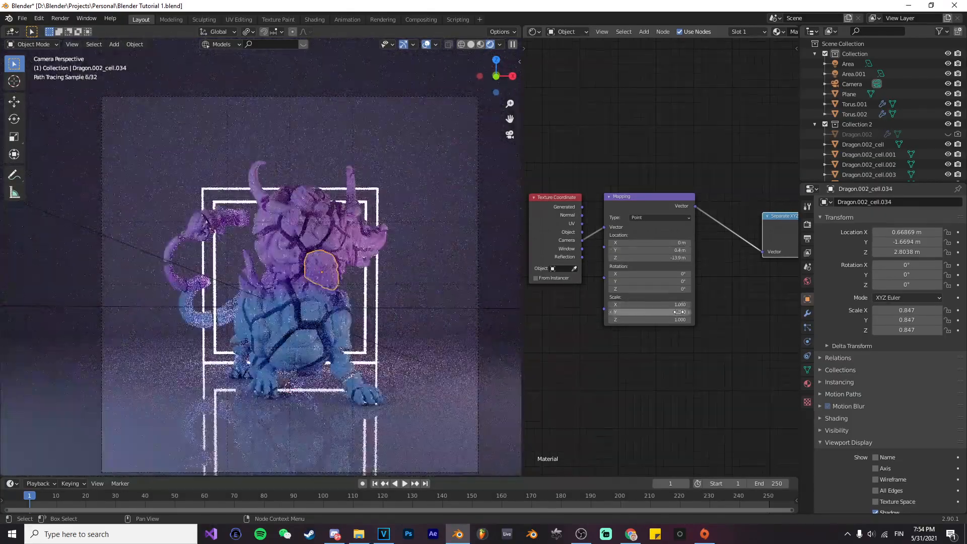
pyautogui.write('0.6')
pyautogui.press('Return')
# Step: Select all dragon cells in Collection 2 and scale them down by about 0.905 around their individual origins
pyautogui.rightClick(857, 124)
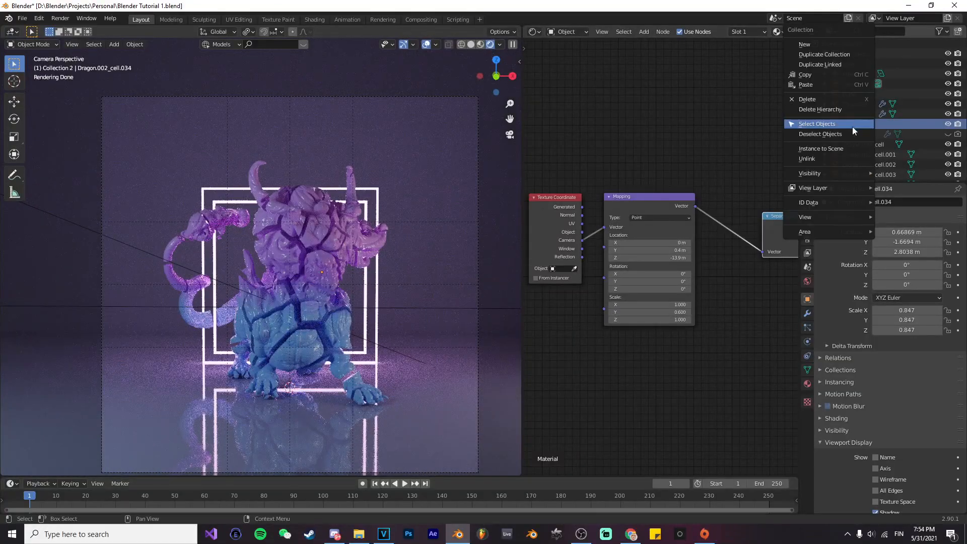
pyautogui.click(852, 126)
pyautogui.press('s')
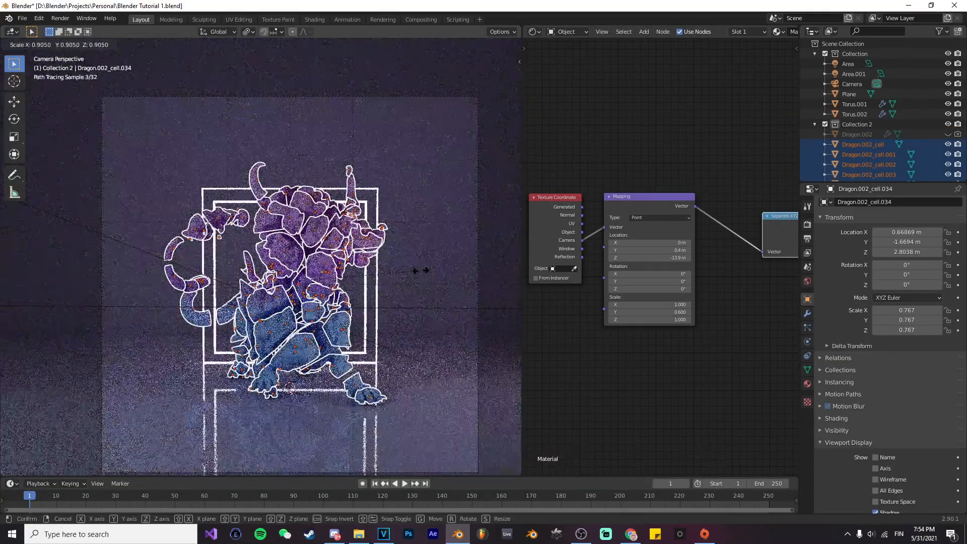
pyautogui.click(425, 272)
pyautogui.click(426, 273)
# Step: Scale only the central chest cell of the dragon up by about 1.29 and deselect it
pyautogui.click(333, 274)
pyautogui.press('s')
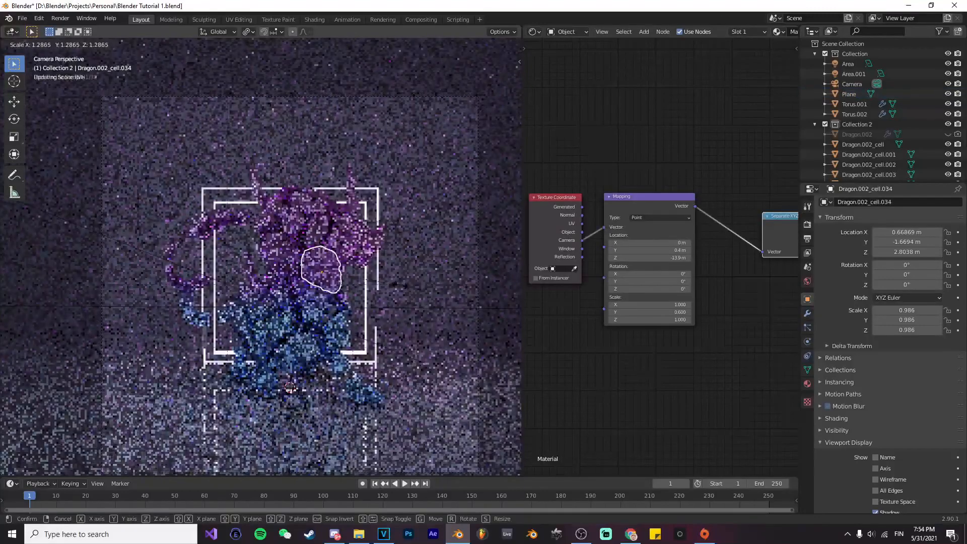
pyautogui.click(401, 286)
pyautogui.click(399, 287)
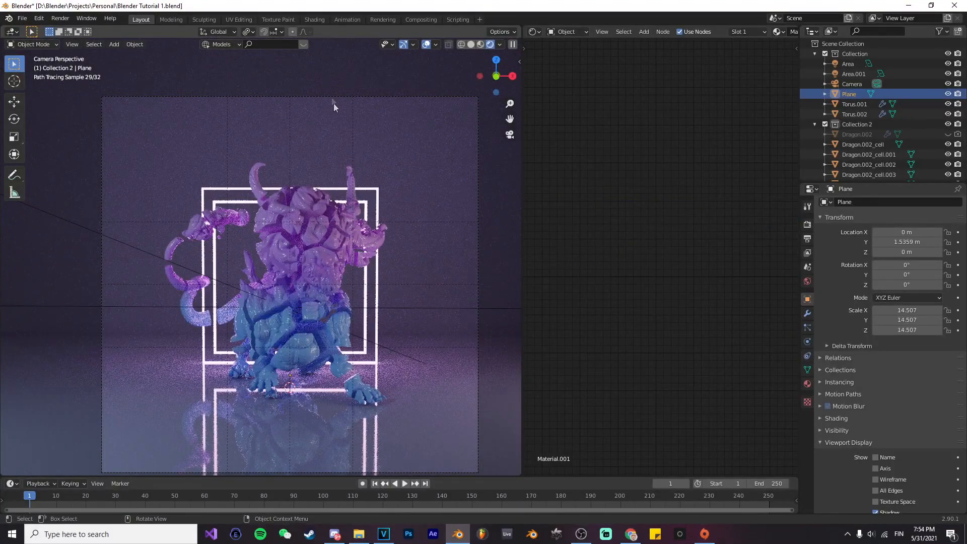
# Step: Enable proportional editing and the Transform tool on an upper body cell, and show the viewport in solid shading
pyautogui.click(293, 32)
pyautogui.click(329, 242)
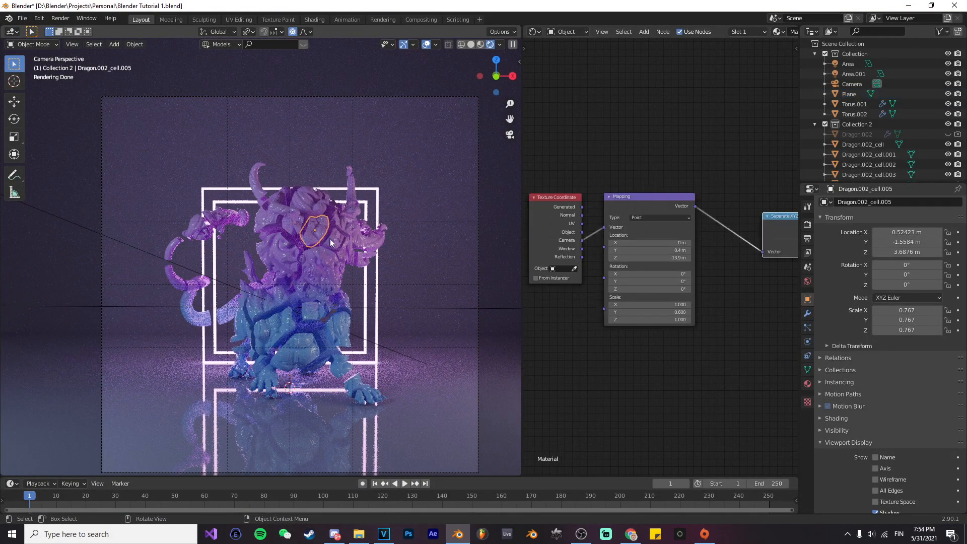
pyautogui.click(14, 152)
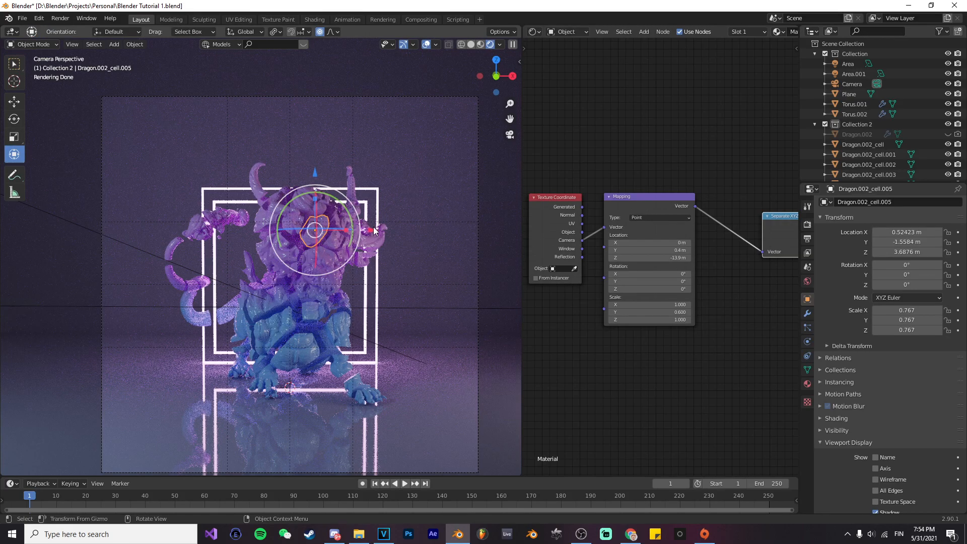
pyautogui.moveTo(374, 231); pyautogui.dragTo(411, 237)
pyautogui.rightClick(411, 239)
pyautogui.press('z')
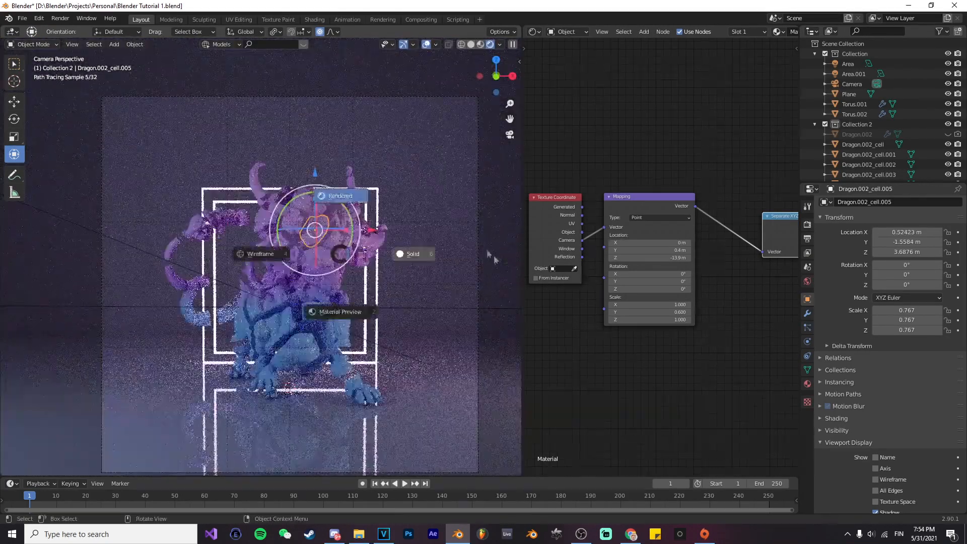
pyautogui.click(496, 261)
# Step: Move the cell by the dragon's head outward along X, widening the proportional influence so neighbouring head and horn cells spread out
pyautogui.click(350, 197)
pyautogui.moveTo(409, 195); pyautogui.dragTo(451, 189)
pyautogui.scroll(-2, 442, 190)
pyautogui.scroll(-2, 460, 190)
# Step: Move the upper tail cell outward along X, away from the body, with proportional falloff on the surrounding tail cells
pyautogui.click(233, 218)
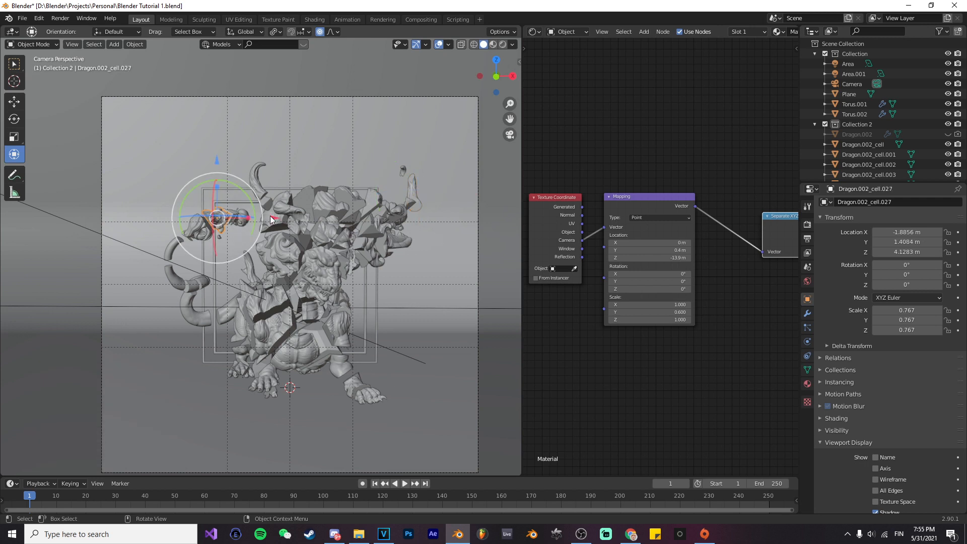
pyautogui.moveTo(271, 219); pyautogui.dragTo(246, 219)
pyautogui.scroll(4, 266, 219)
pyautogui.scroll(-1, 247, 219)
pyautogui.scroll(-1, 247, 219)
# Step: Preview the spread-out dragon cells in rendered shading from the camera view
pyautogui.press('z')
pyautogui.click(364, 203)
pyautogui.click(415, 180)
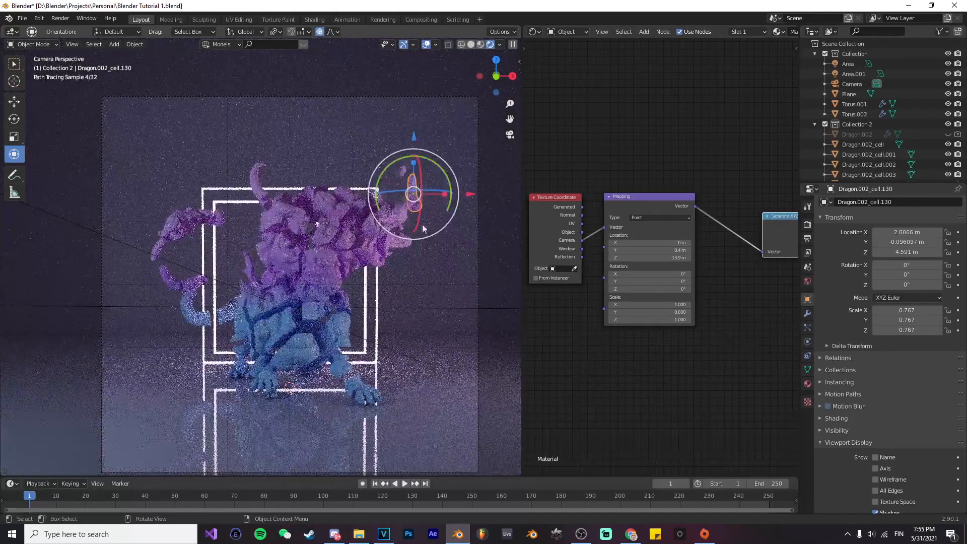
pyautogui.click(431, 271)
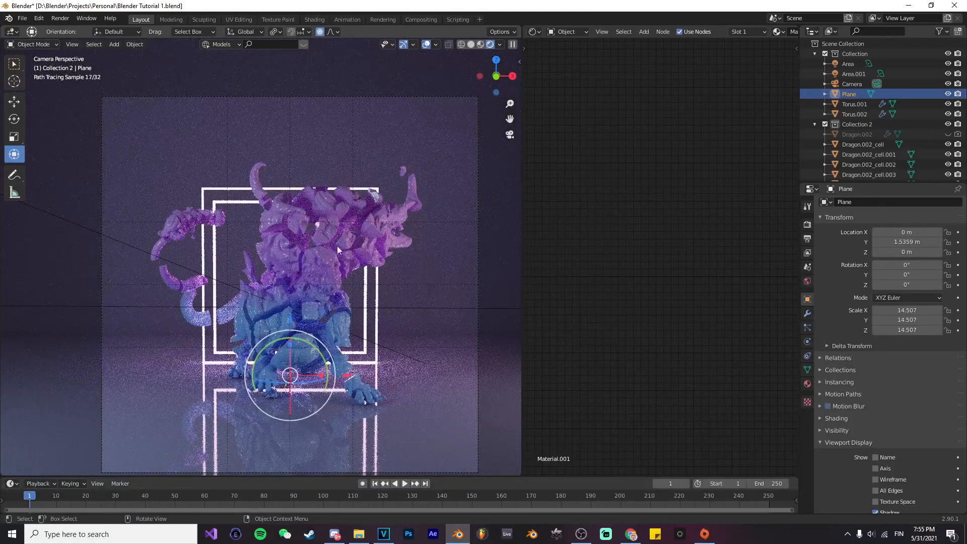
pyautogui.scroll(-1, 332, 254)
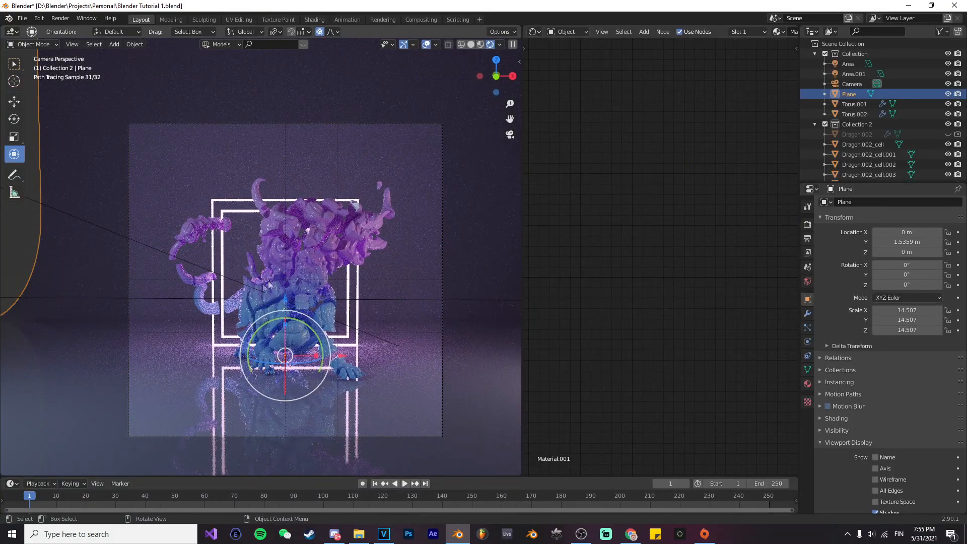
# Step: Return to solid shading and place the 3D cursor in the gap between the dragon's upper body cells
pyautogui.press('z')
pyautogui.click(302, 271)
pyautogui.moveTo(302, 252); pyautogui.dragTo(343, 259, button='middle')
pyautogui.scroll(4, 343, 259)
pyautogui.click(355, 254)
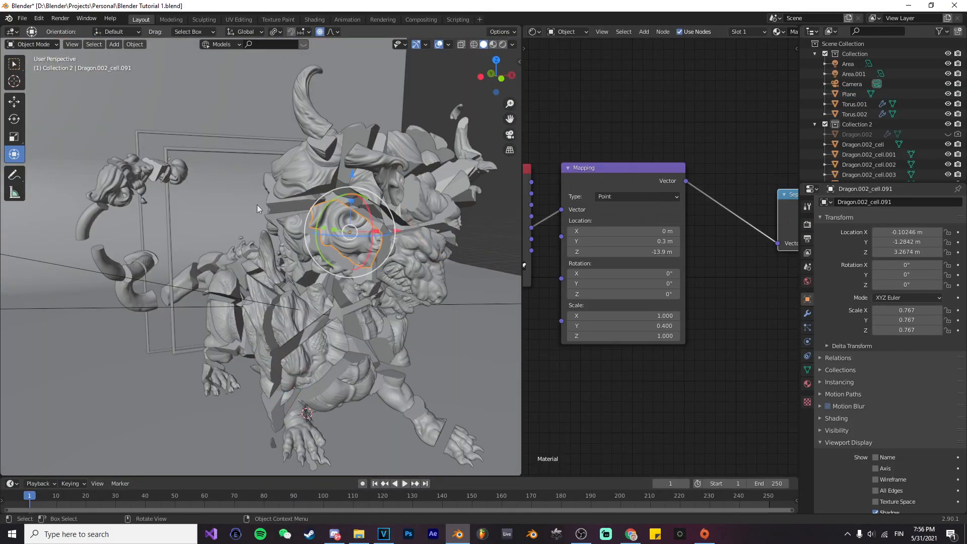
pyautogui.click(17, 84)
pyautogui.click(382, 221)
pyautogui.moveTo(383, 221); pyautogui.dragTo(322, 208, button='middle')
pyautogui.click(379, 218)
pyautogui.scroll(5, 323, 207)
# Step: Add a point light at the 3D cursor inside the dragon and move it down about 0.36 m along Z
pyautogui.hotkey('shift', 'a')
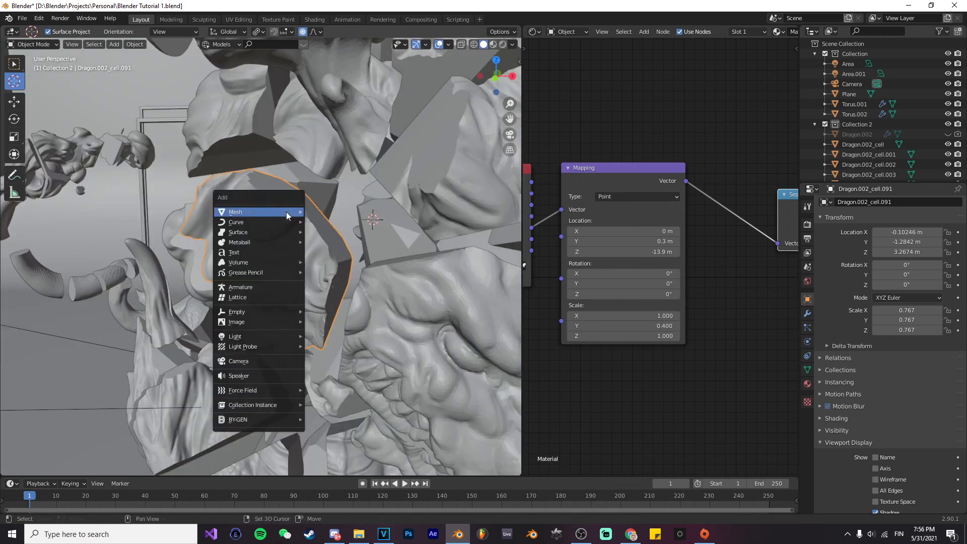
pyautogui.moveTo(236, 337)
pyautogui.click(327, 337)
pyautogui.moveTo(349, 234); pyautogui.dragTo(315, 207, button='middle')
pyautogui.click(14, 154)
pyautogui.moveTo(441, 220); pyautogui.dragTo(416, 221)
pyautogui.hotkey('ctrl', 'z')
pyautogui.moveTo(414, 223); pyautogui.dragTo(360, 268, button='middle')
# Step: Preview the scene in rendered shading and give the point light a saturated magenta colour
pyautogui.press('z')
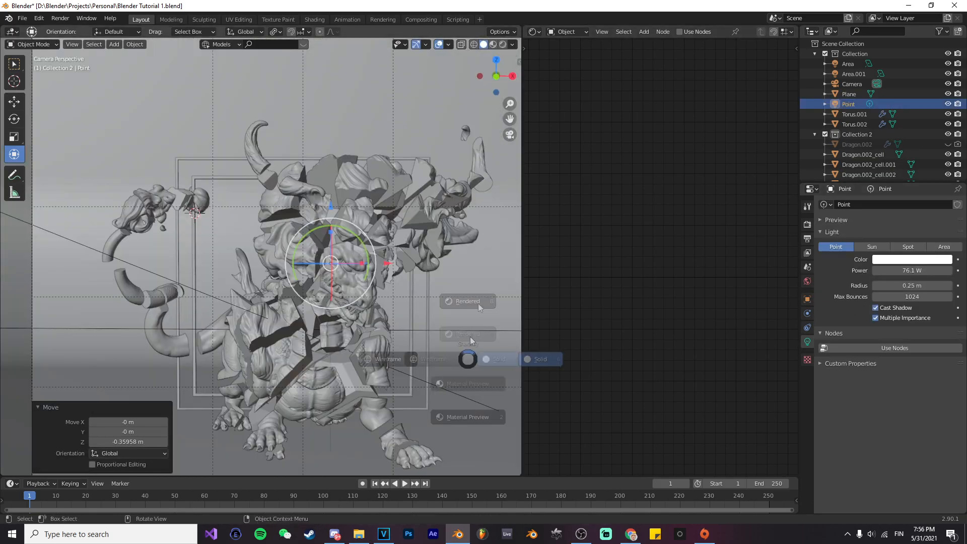
pyautogui.click(478, 308)
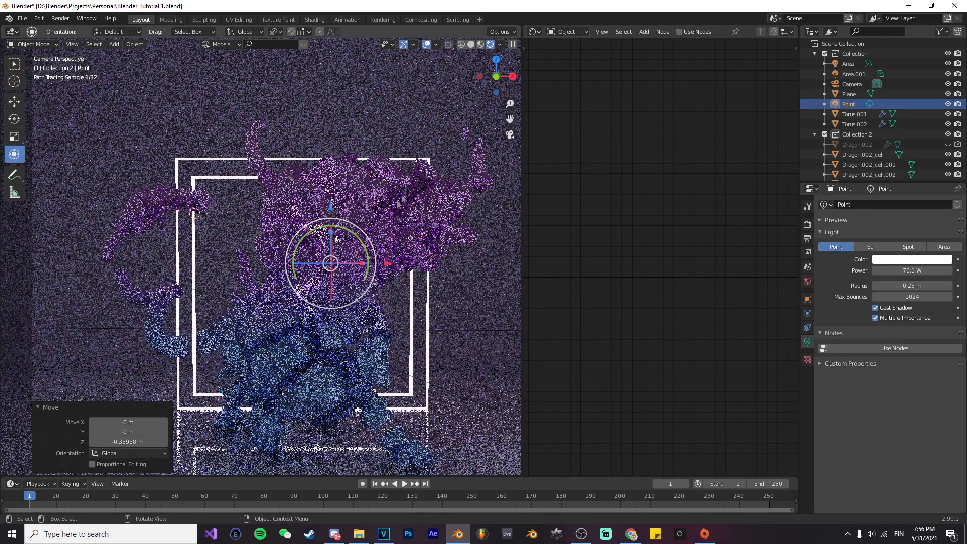
pyautogui.click(890, 260)
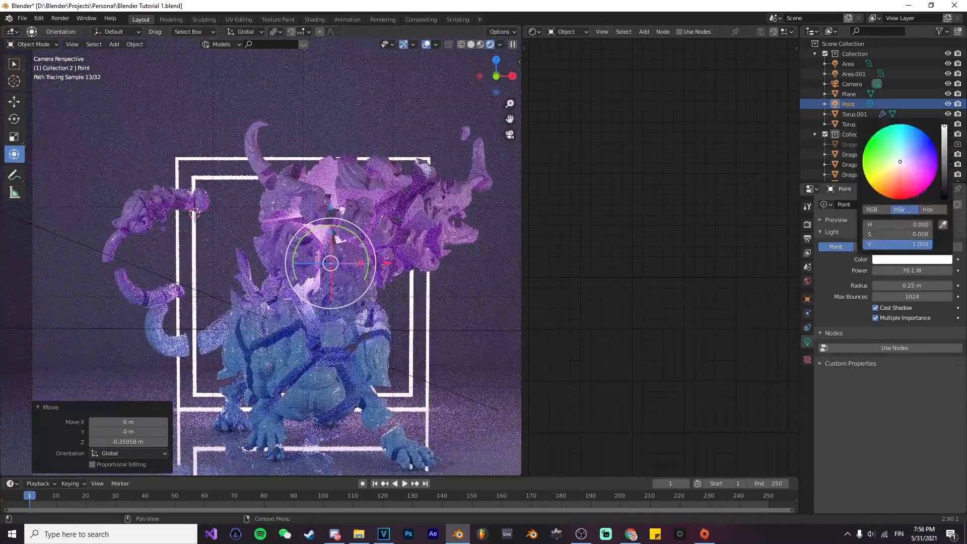
pyautogui.click(925, 181)
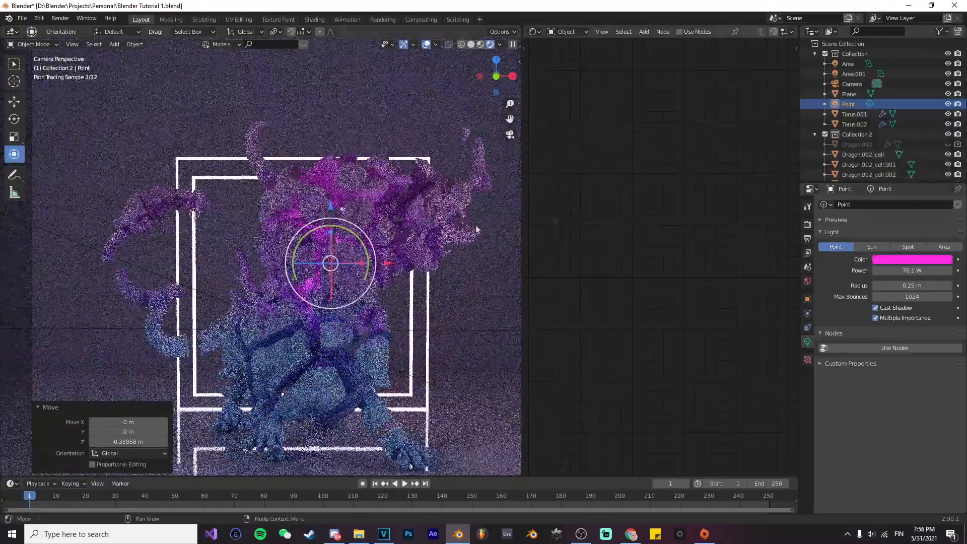
# Step: Set the point light's power to about 58.1 W and soften its colour to pink with hue 0.890 and saturation 0.691
pyautogui.scroll(-2, 367, 299)
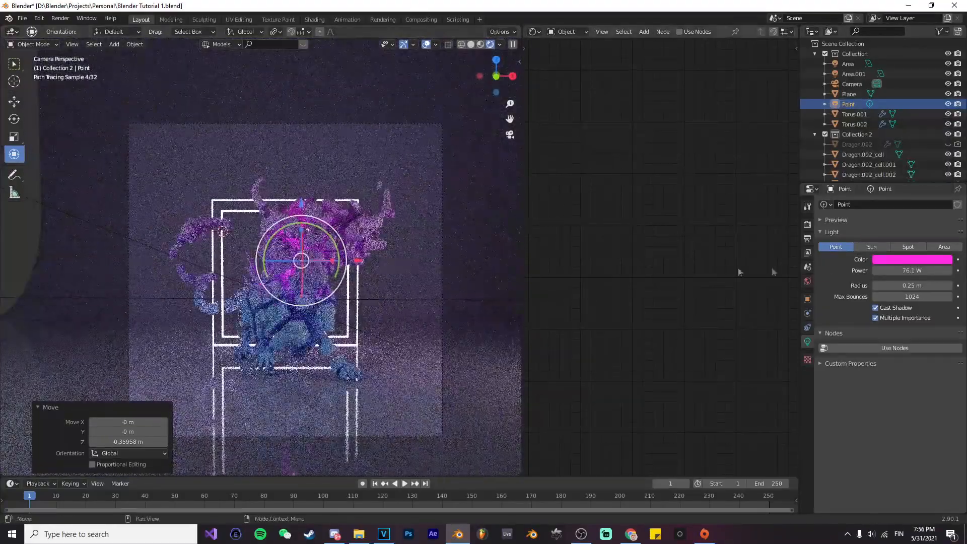
pyautogui.moveTo(915, 270); pyautogui.dragTo(902, 270)
pyautogui.click(915, 260)
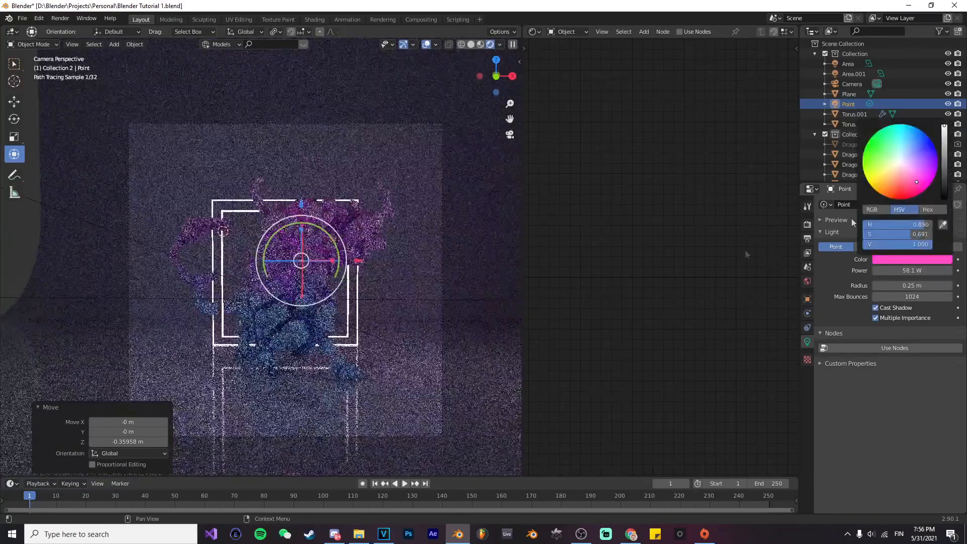
pyautogui.click(474, 262)
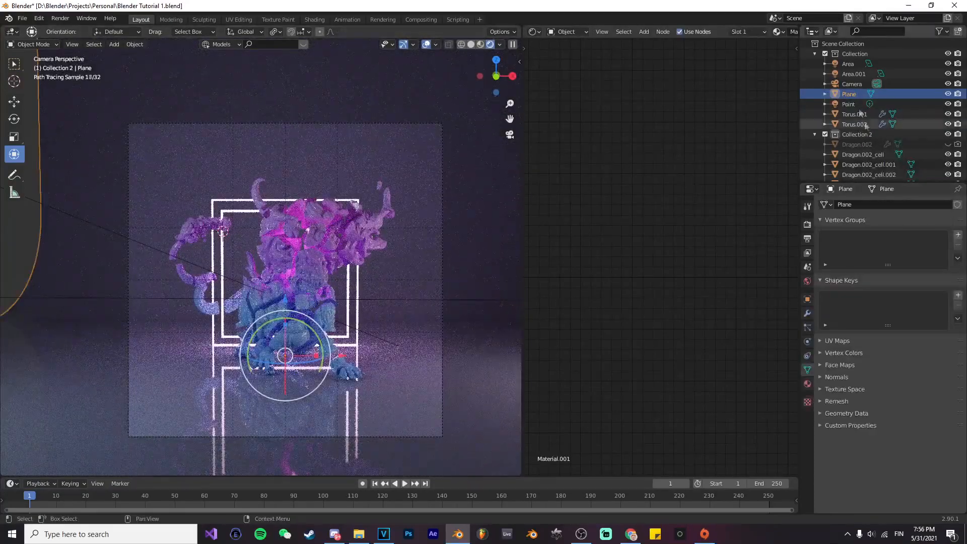
# Step: Reselect the point light and adjust its height inside the dragon by moving it along the Z axis
pyautogui.click(848, 104)
pyautogui.press('g')
pyautogui.press('z')
pyautogui.press('Return')
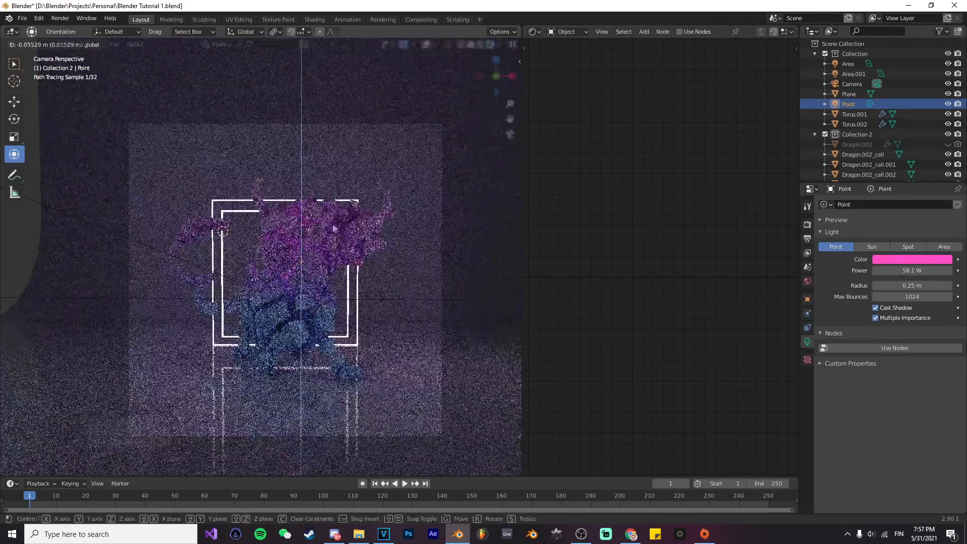
pyautogui.click(851, 84)
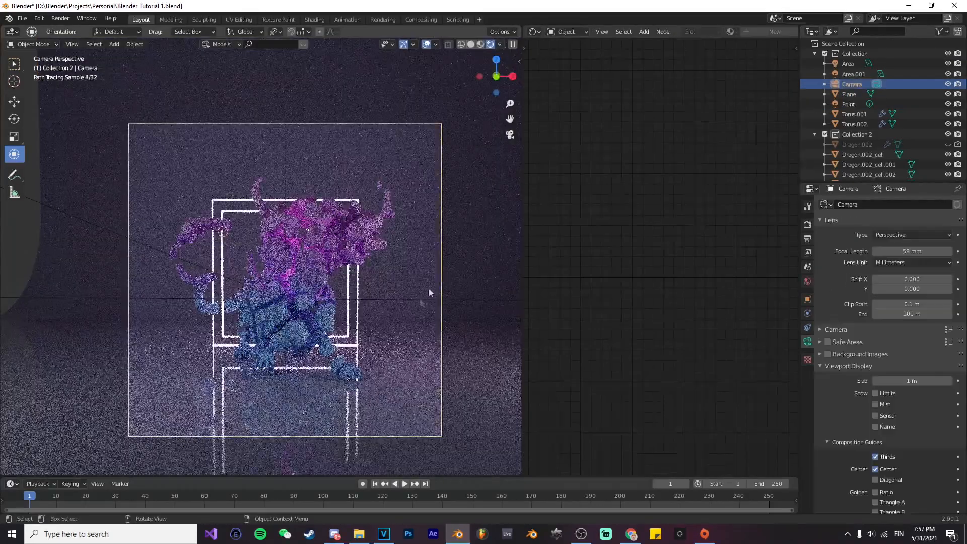
pyautogui.click(859, 103)
pyautogui.press('g')
pyautogui.press('z')
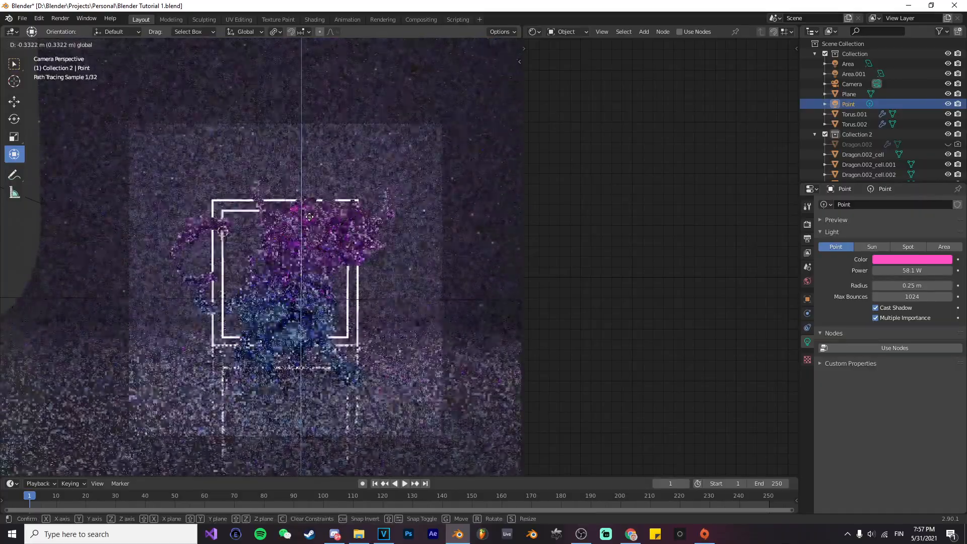
pyautogui.press('Return')
pyautogui.click(454, 257)
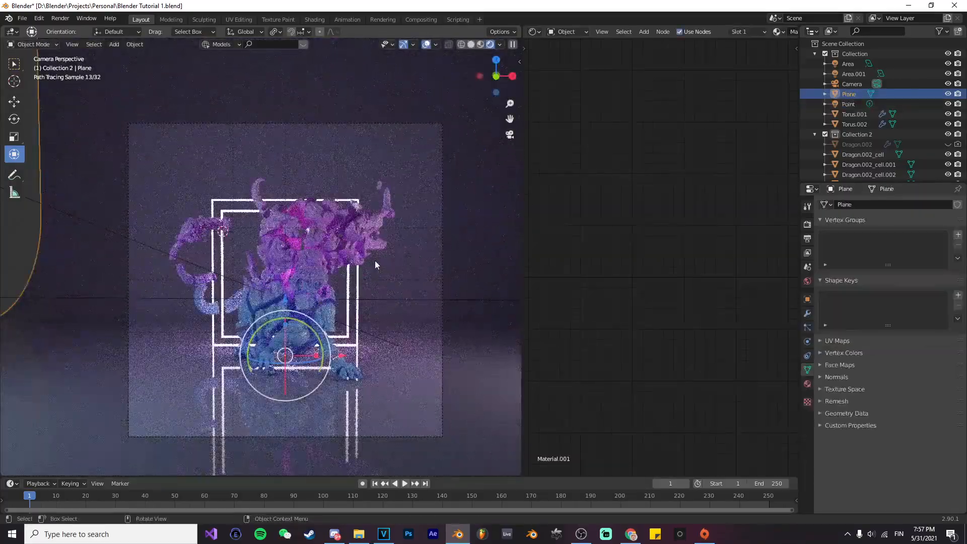
# Step: Turn proportional editing back on and scale the cell beside the head, with its neighbours, down to about 0.93
pyautogui.click(375, 264)
pyautogui.press('o')
pyautogui.press('s')
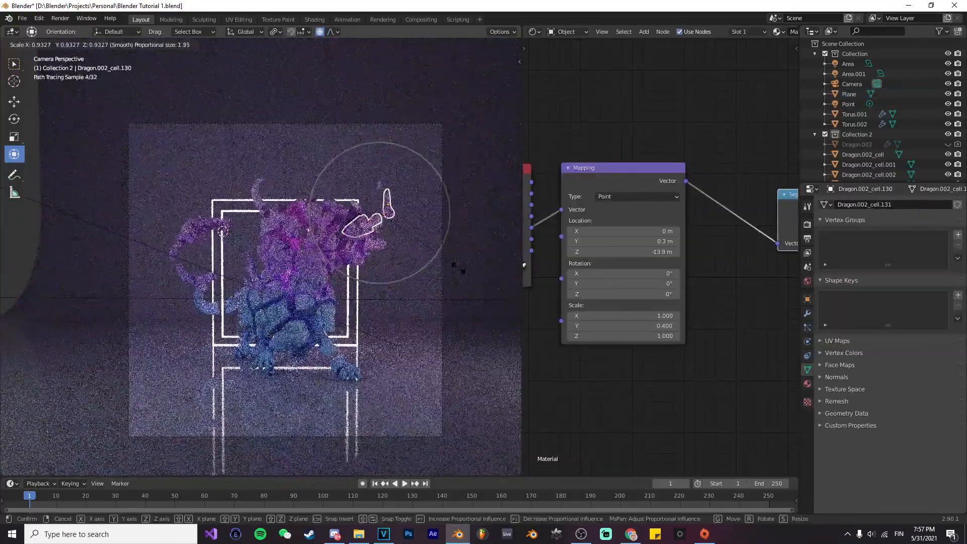
pyautogui.click(455, 266)
# Step: Scale the dragon's snout cell down to about 0.63 with a proportional size of 3.45, and deselect it
pyautogui.click(376, 245)
pyautogui.press('s')
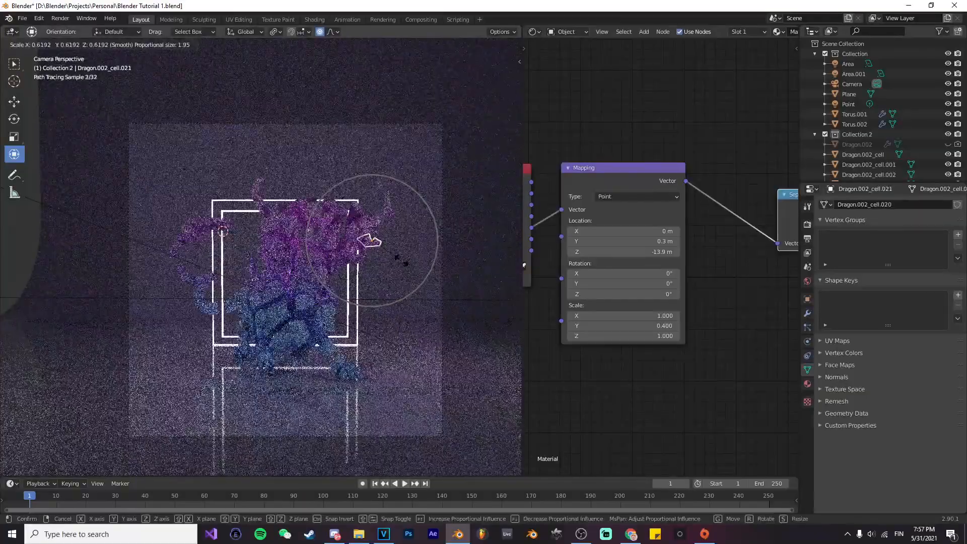
pyautogui.scroll(-6, 371, 241)
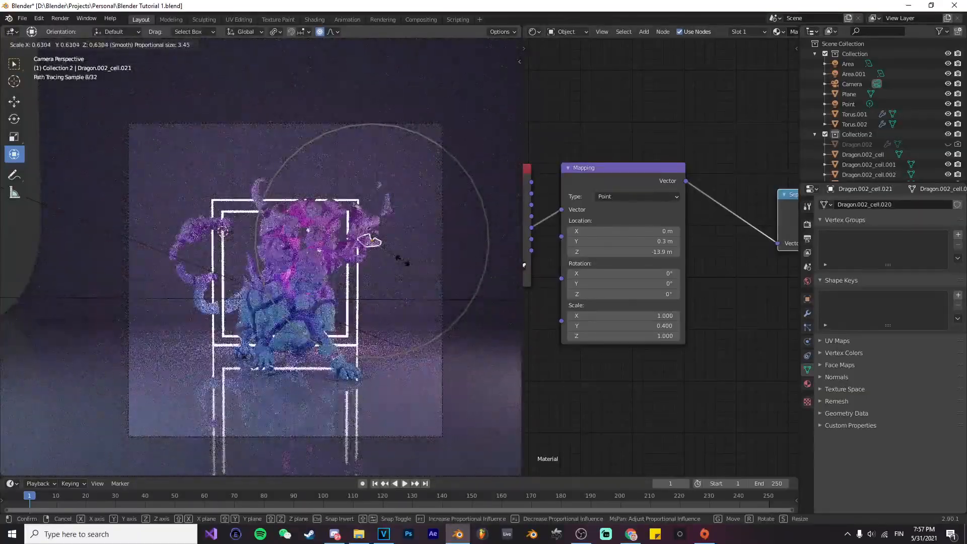
pyautogui.click(402, 260)
pyautogui.click(446, 298)
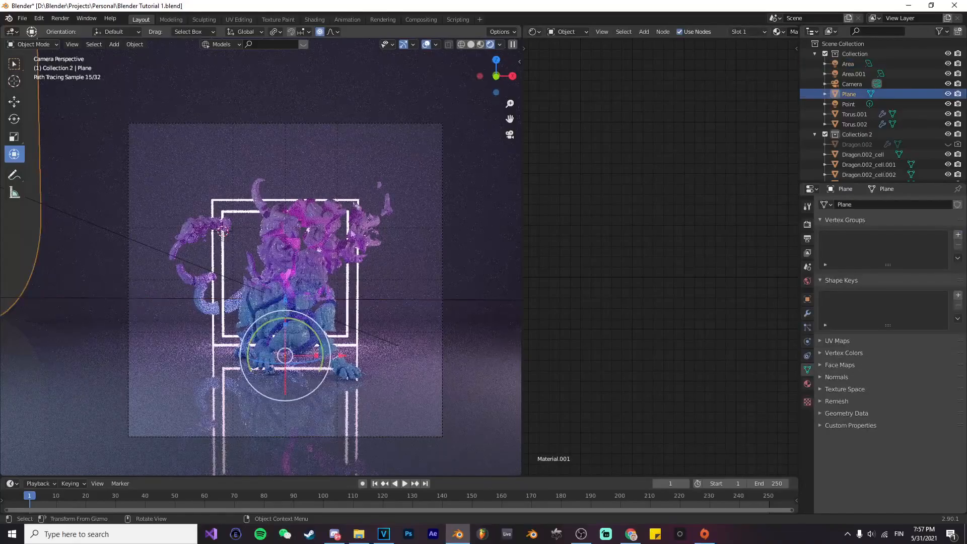
# Step: Save the project from solid shading and set the output resolution X and Y together to 1085 px
pyautogui.click(320, 238)
pyautogui.press('s')
pyautogui.scroll(9, 318, 215)
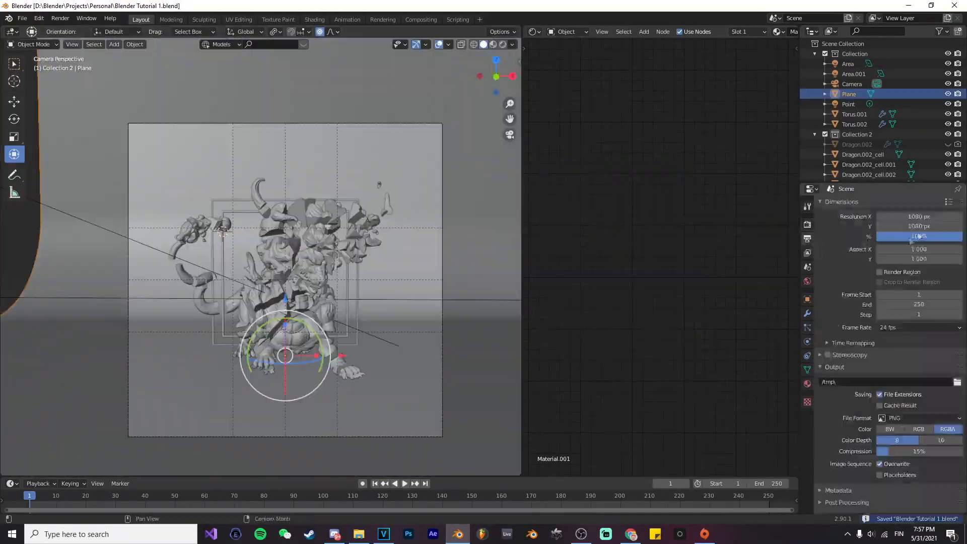
pyautogui.moveTo(926, 216); pyautogui.dragTo(927, 227)
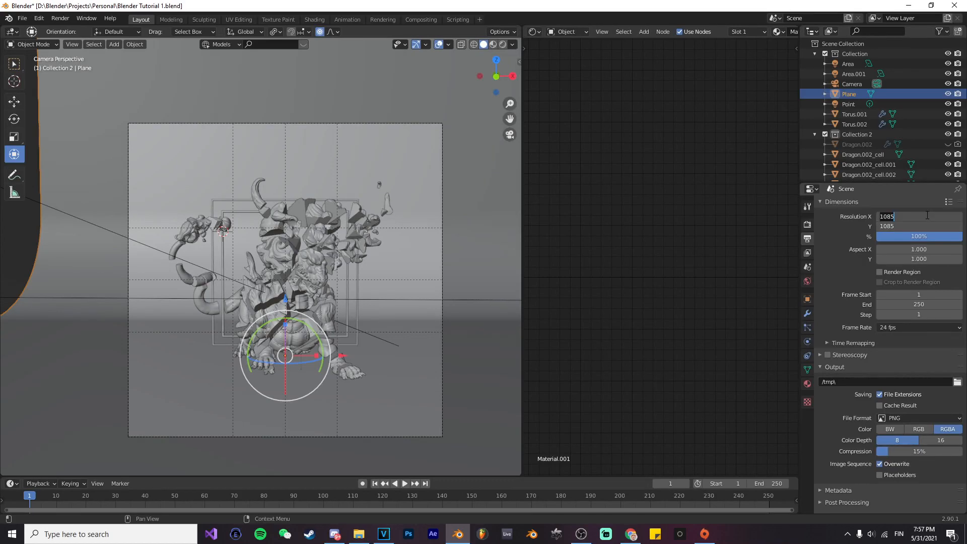
pyautogui.press('Return')
# Step: Set the render samples to 200 and the render denoiser to OpenImageDenoise, and save the project
pyautogui.click(806, 224)
pyautogui.click(929, 266)
pyautogui.write('200')
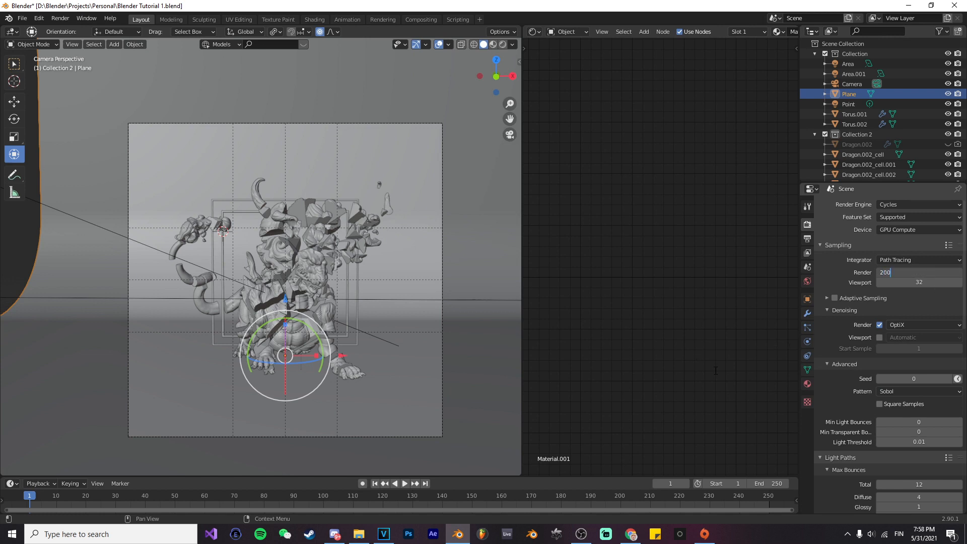
pyautogui.press('Return')
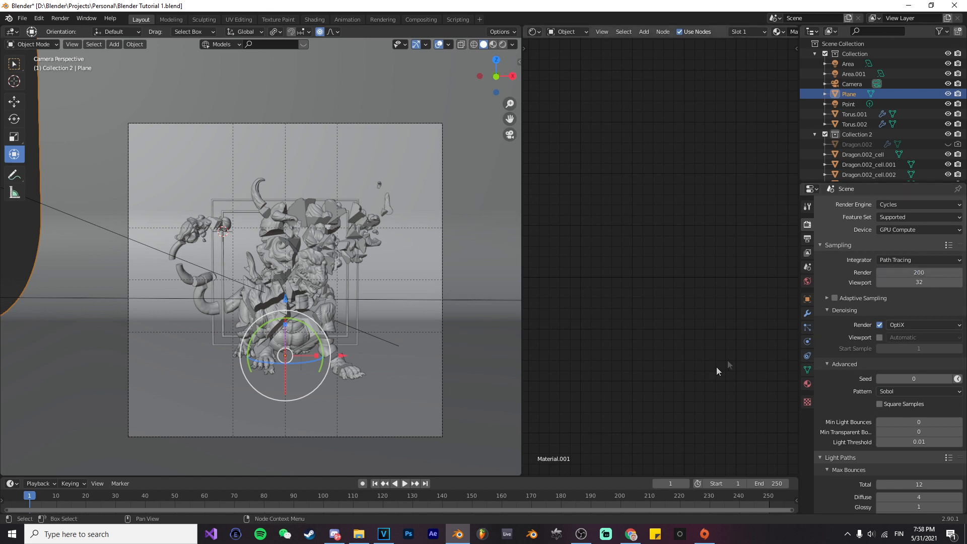
pyautogui.click(911, 325)
pyautogui.click(910, 358)
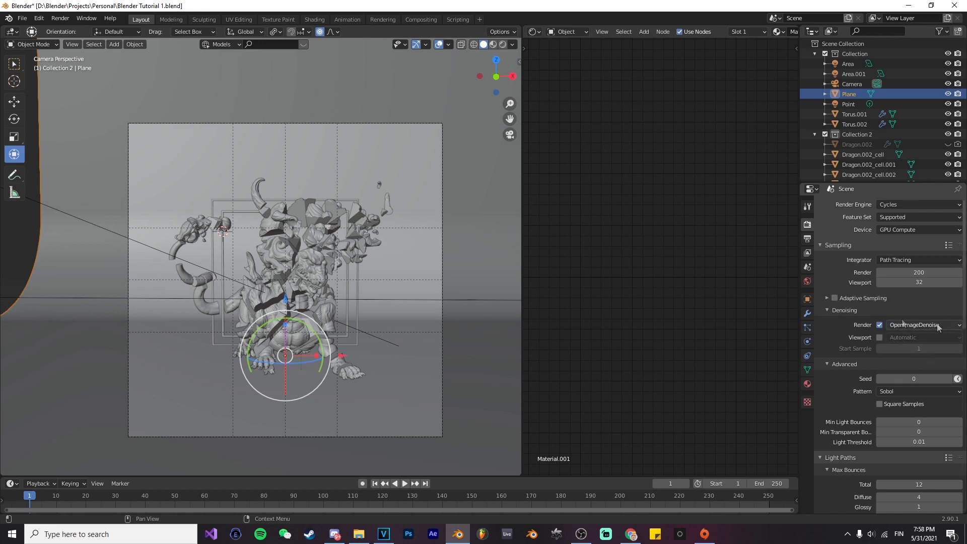
pyautogui.hotkey('ctrl', 's')
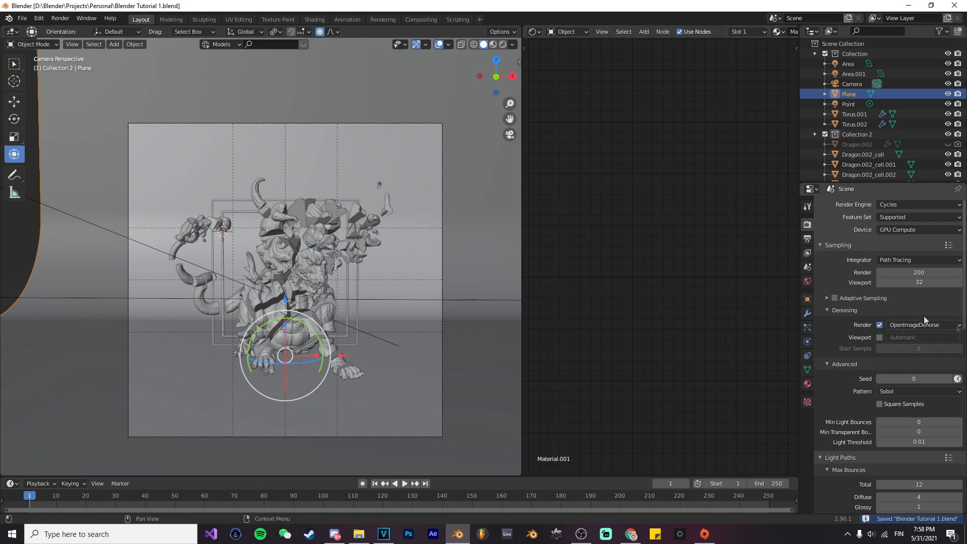
# Step: Render the current frame as an image and return to the main project window once it finishes
pyautogui.click(61, 18)
pyautogui.click(77, 29)
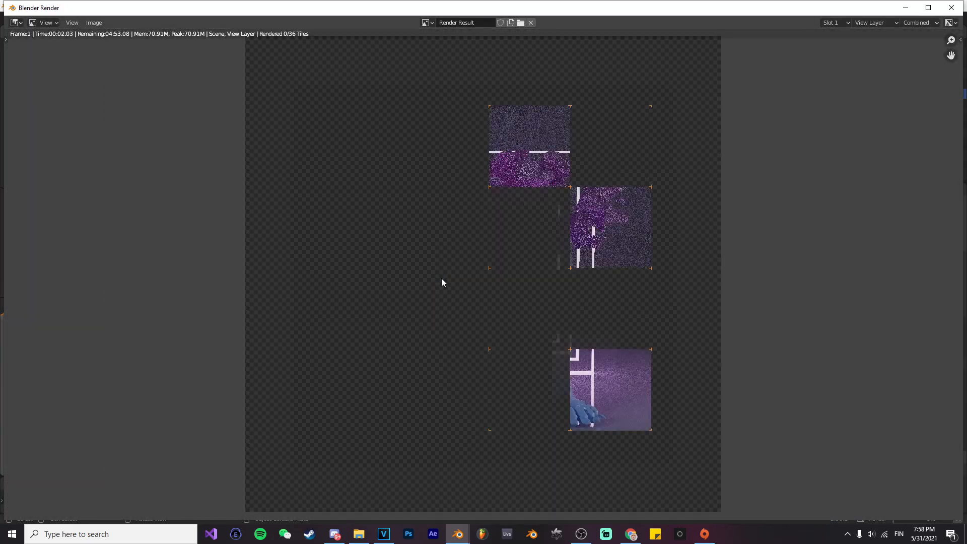
pyautogui.scroll(-1, 441, 278)
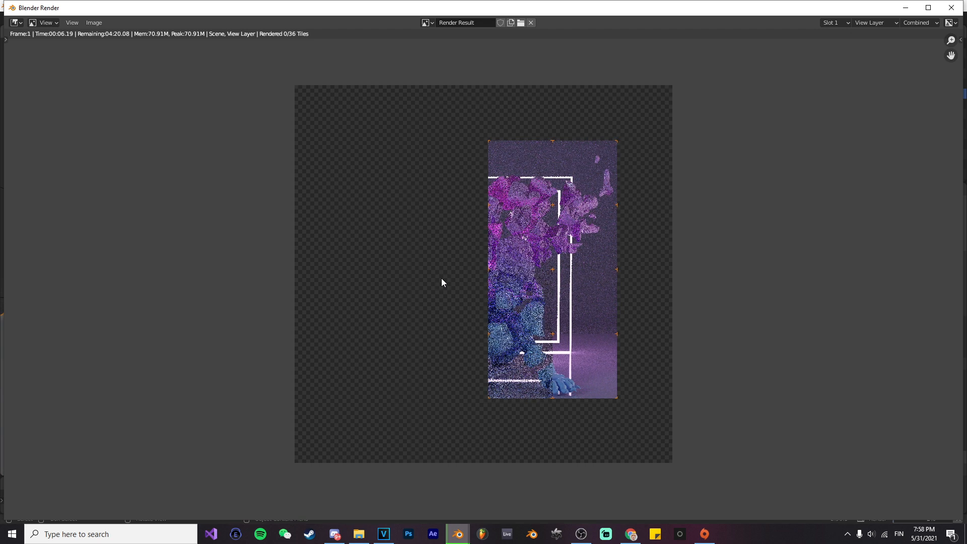
pyautogui.moveTo(457, 534)
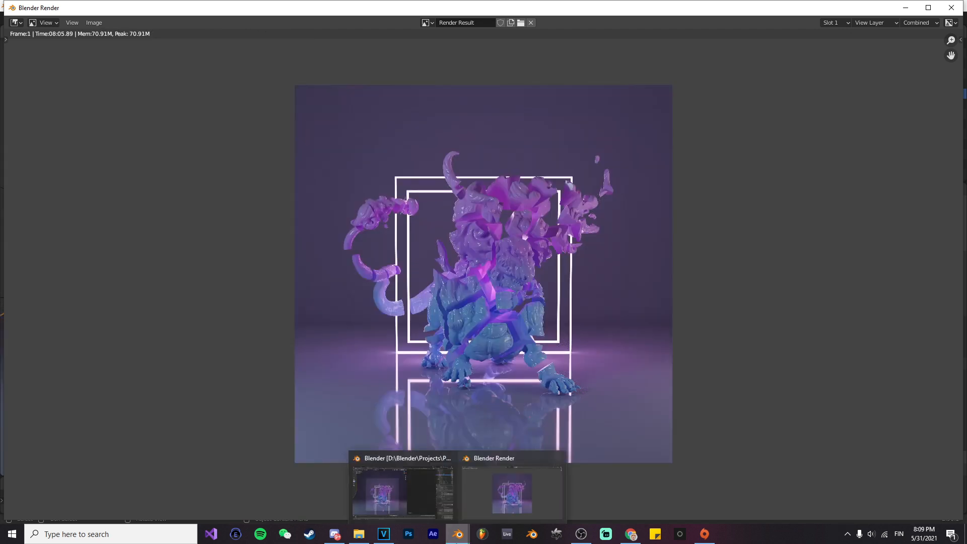
pyautogui.click(443, 503)
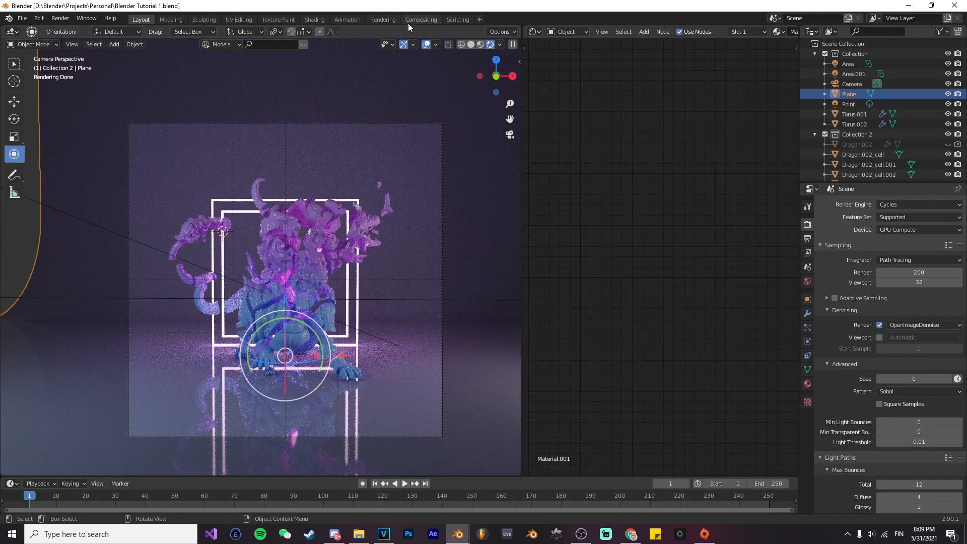
# Step: Enable compositing nodes and add a Viewer node fed by the Render Layers image output
pyautogui.click(420, 20)
pyautogui.click(109, 35)
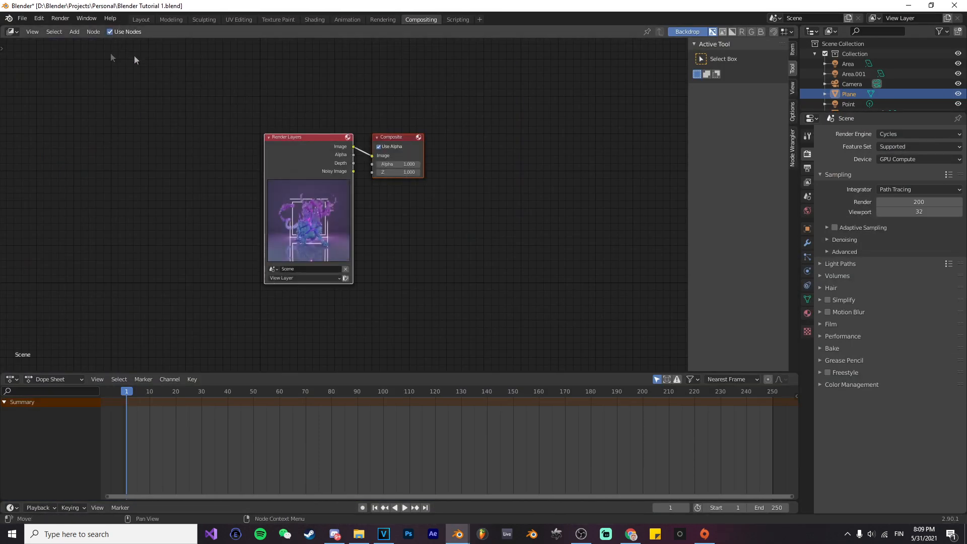
pyautogui.press('Home')
pyautogui.hotkey('shift', 'a')
pyautogui.click(418, 256)
pyautogui.write('vi')
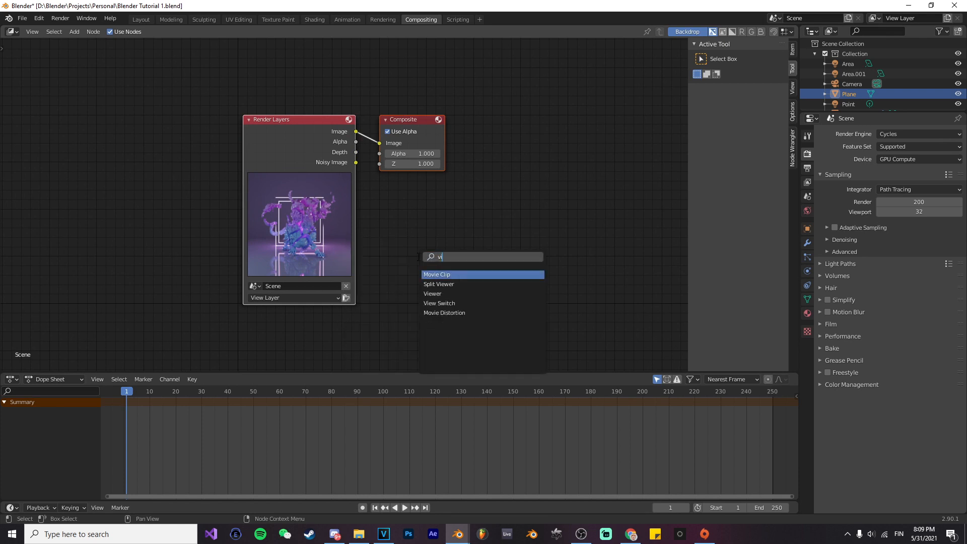
pyautogui.write('ewer')
pyautogui.click(432, 283)
pyautogui.click(506, 269)
pyautogui.moveTo(355, 131); pyautogui.dragTo(406, 219)
pyautogui.moveTo(475, 273); pyautogui.dragTo(549, 257)
# Step: Insert a Glare node between the Render Layers and Viewer nodes, spacing the nodes apart
pyautogui.hotkey('shift', 'a')
pyautogui.click(493, 250)
pyautogui.write('gl')
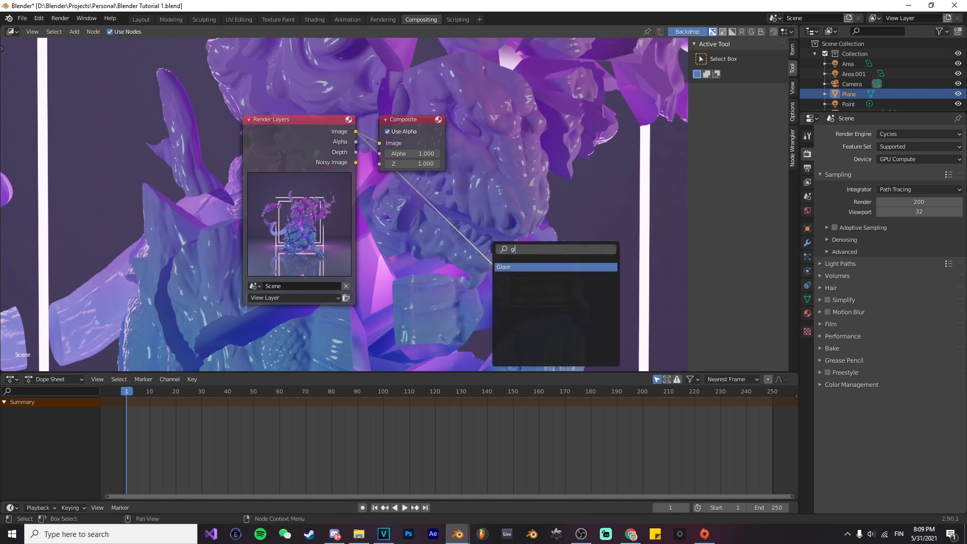
pyautogui.press('Return')
pyautogui.click(500, 239)
pyautogui.moveTo(435, 236); pyautogui.dragTo(451, 208)
pyautogui.moveTo(537, 259); pyautogui.dragTo(576, 235)
pyautogui.scroll(-1, 533, 283)
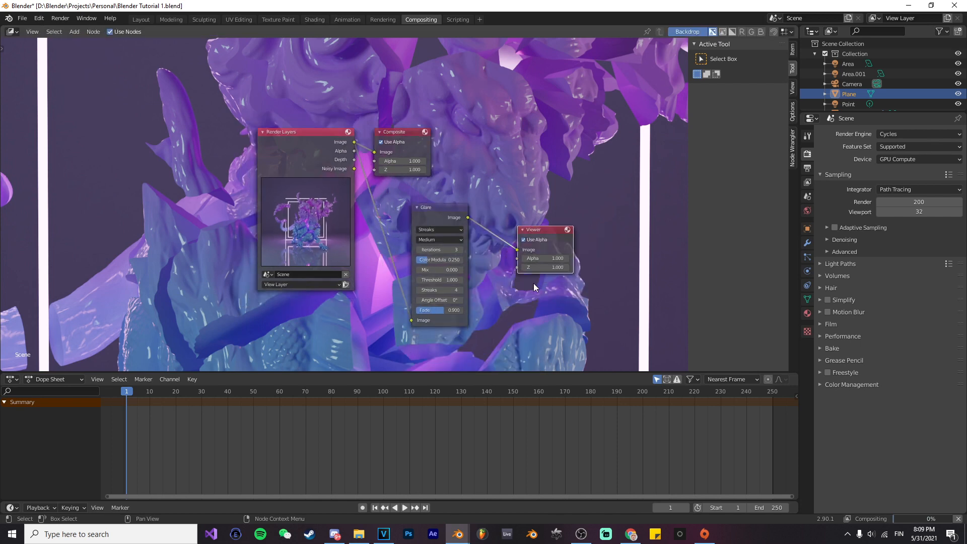
pyautogui.moveTo(443, 207); pyautogui.dragTo(468, 206)
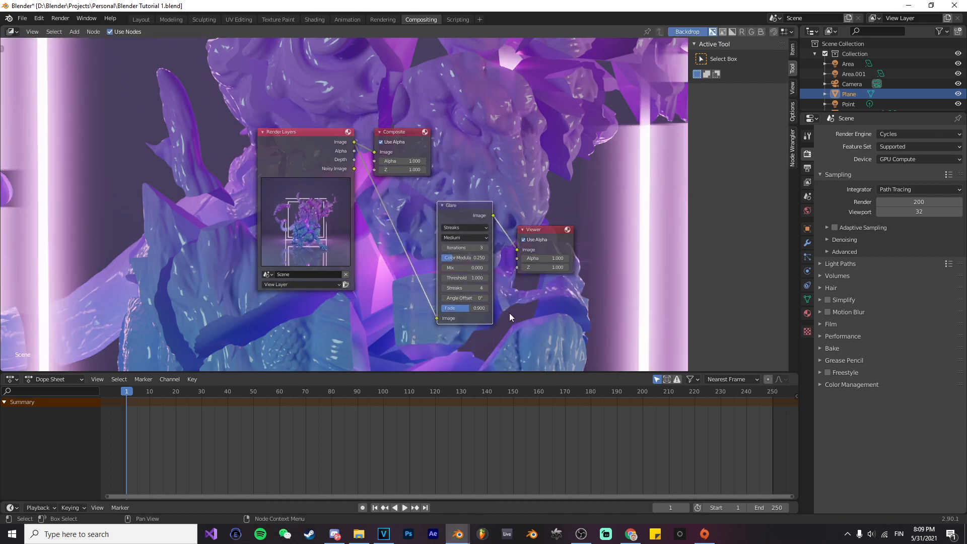
# Step: Set the Glare node's type to Fog Glow
pyautogui.scroll(2, 509, 316)
pyautogui.click(459, 180)
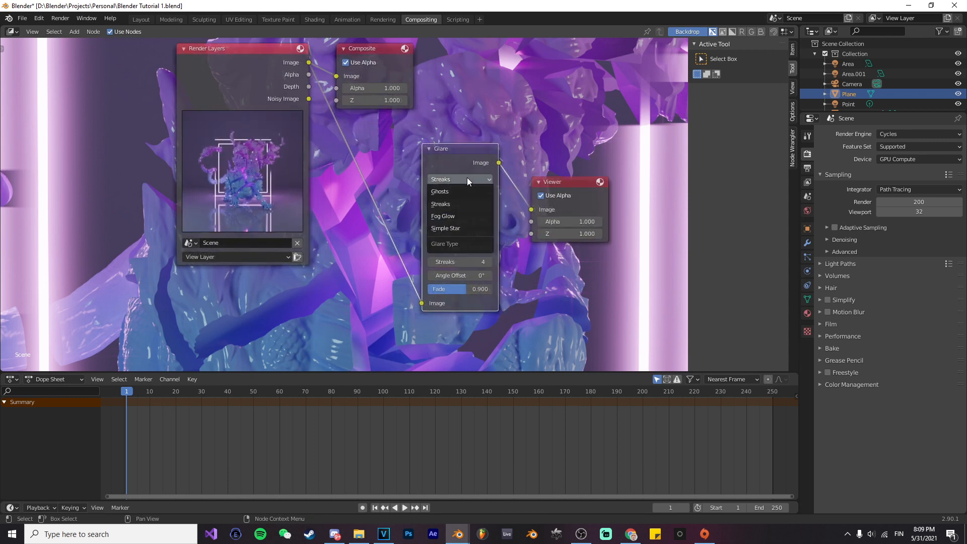
pyautogui.click(456, 217)
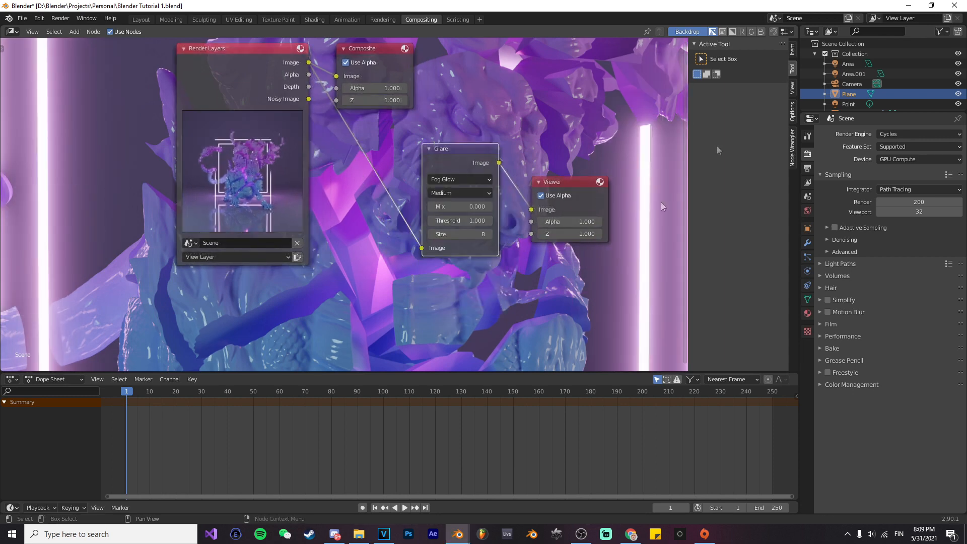
# Step: Display the Viewer Node image in the Rendering workspace and inspect the glow around the square frames
pyautogui.click(383, 20)
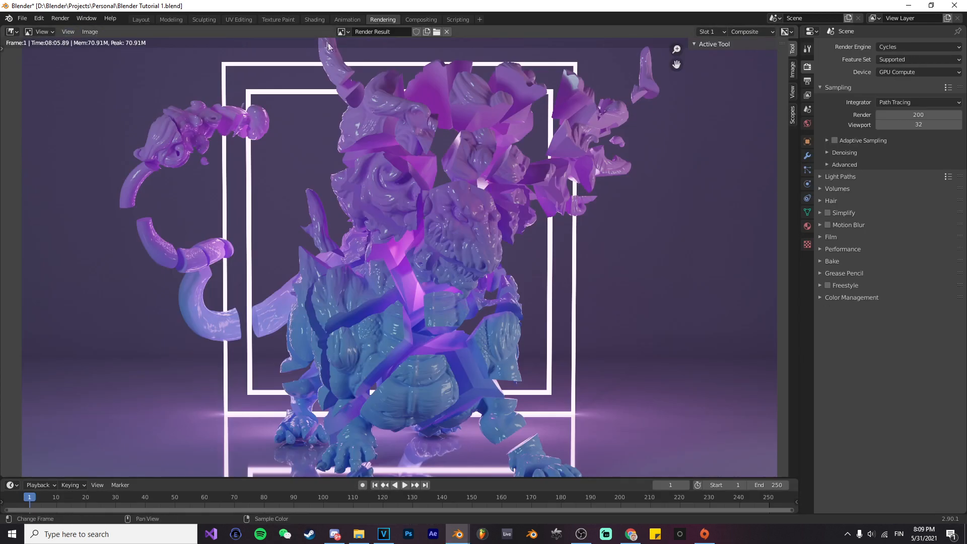
pyautogui.click(341, 32)
pyautogui.click(362, 56)
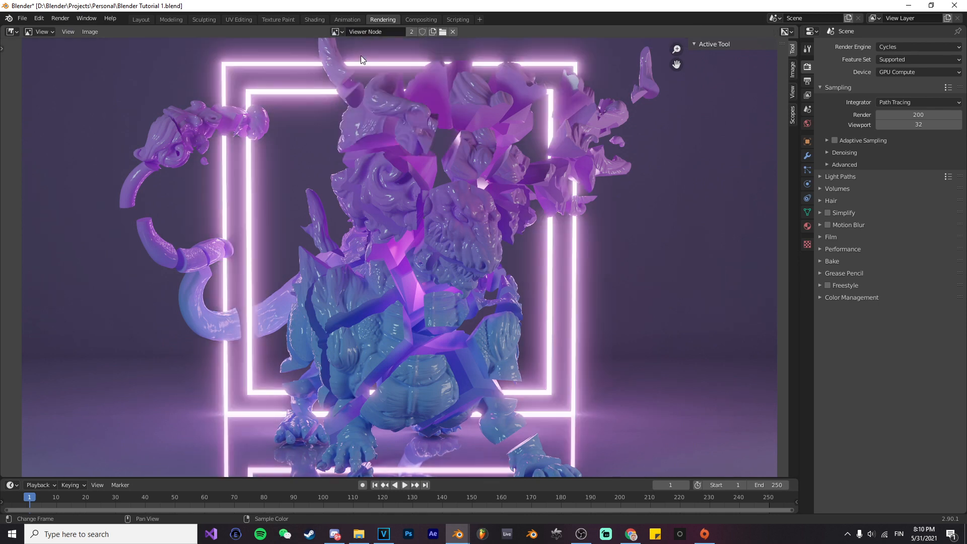
pyautogui.scroll(-1, 448, 201)
pyautogui.scroll(1, 428, 235)
pyautogui.scroll(-1, 428, 234)
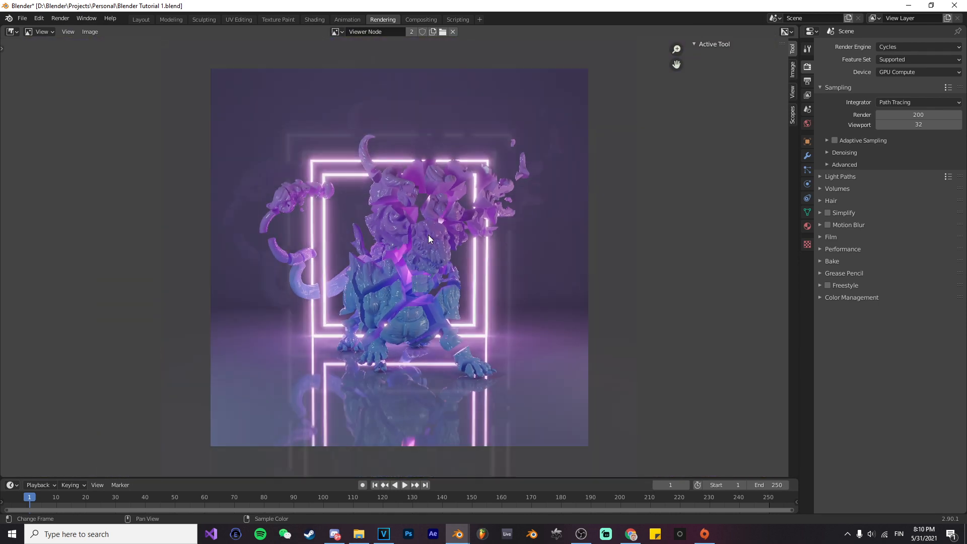
pyautogui.scroll(1, 428, 235)
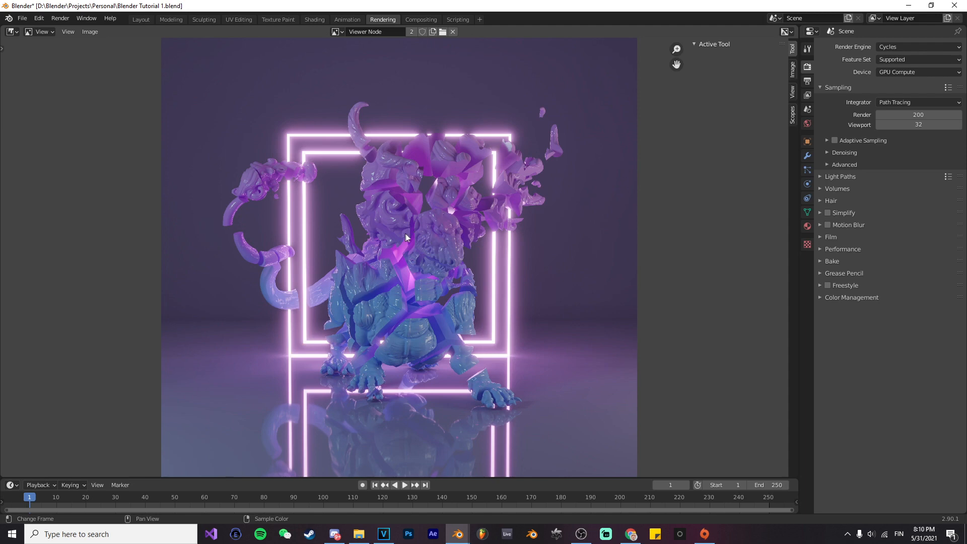
# Step: Set the Glare node's size to 7 and threshold to about 5.4, checking the glow in the viewer image
pyautogui.click(414, 20)
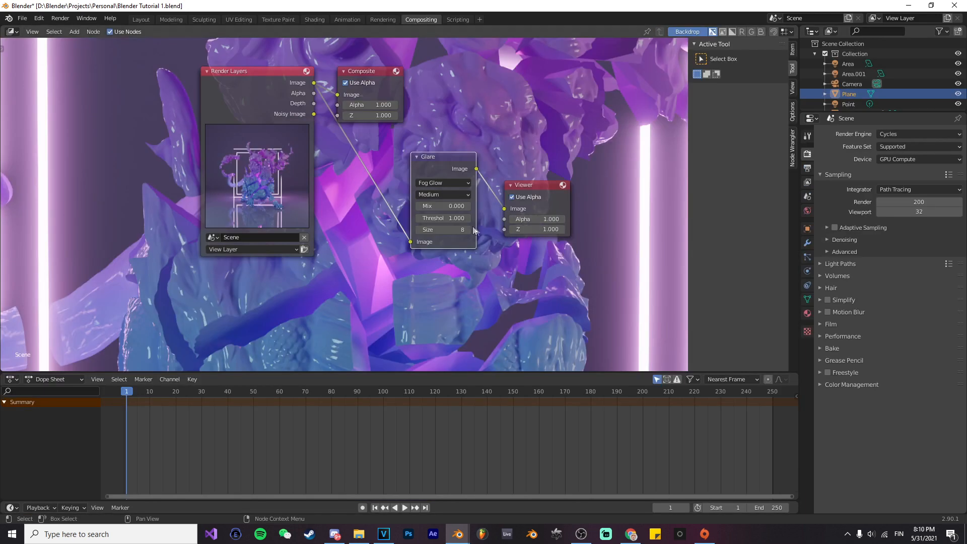
pyautogui.moveTo(458, 230); pyautogui.dragTo(459, 219)
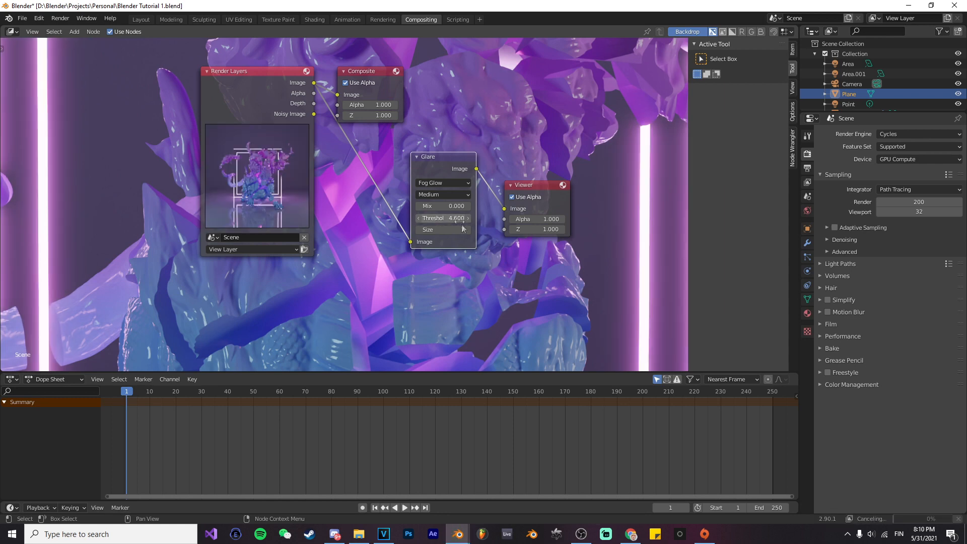
pyautogui.click(382, 19)
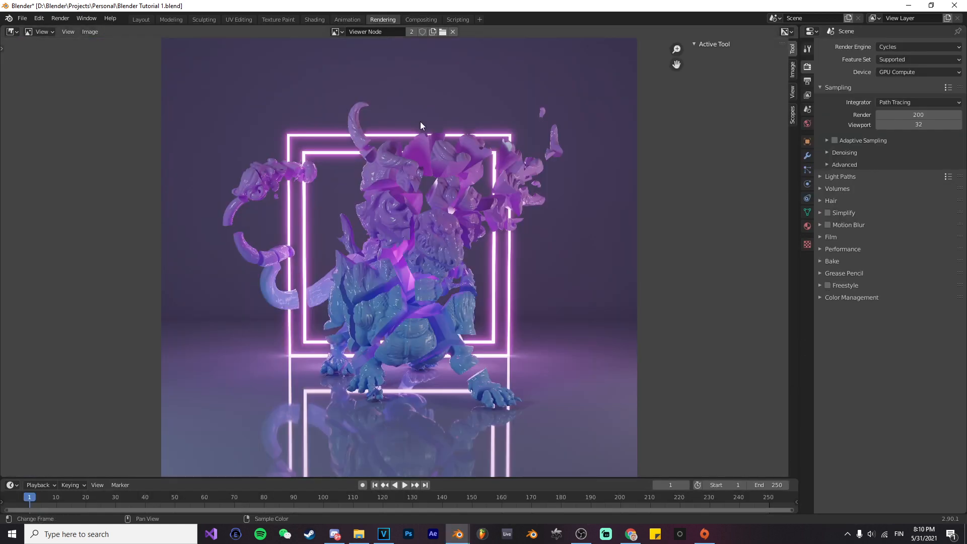
pyautogui.click(412, 19)
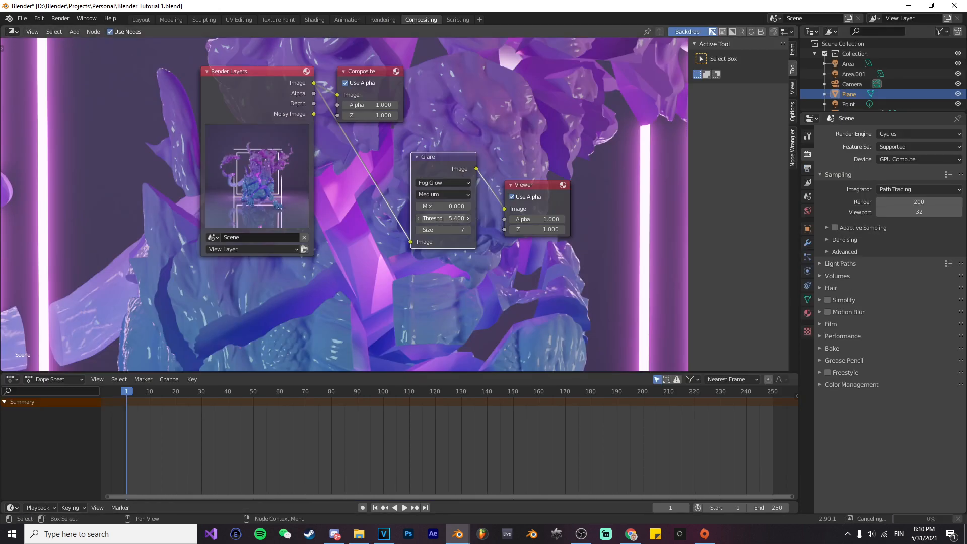
pyautogui.click(388, 19)
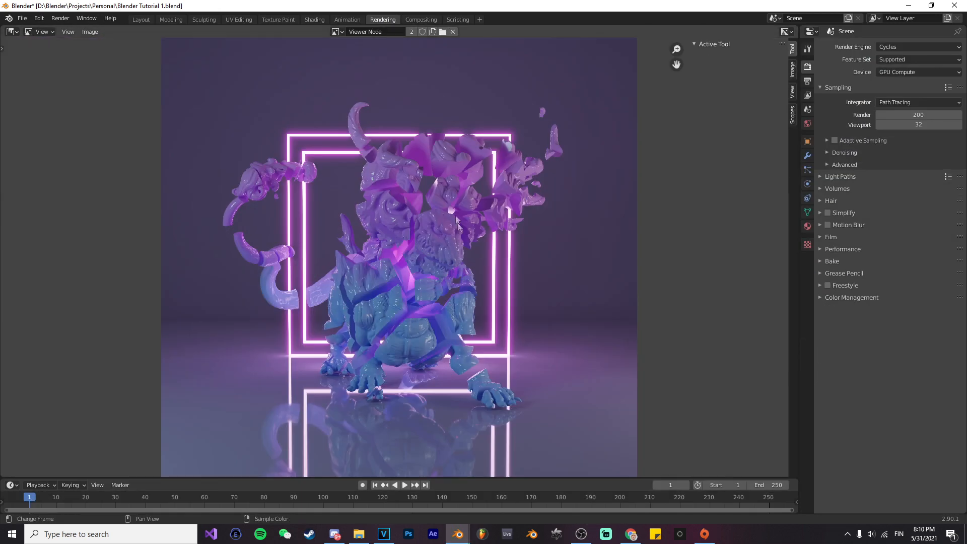
pyautogui.scroll(-1, 404, 221)
pyautogui.scroll(1, 405, 221)
# Step: Save the viewer image under the name Bigdickenergy in the Blender Render folder
pyautogui.click(90, 31)
pyautogui.click(119, 105)
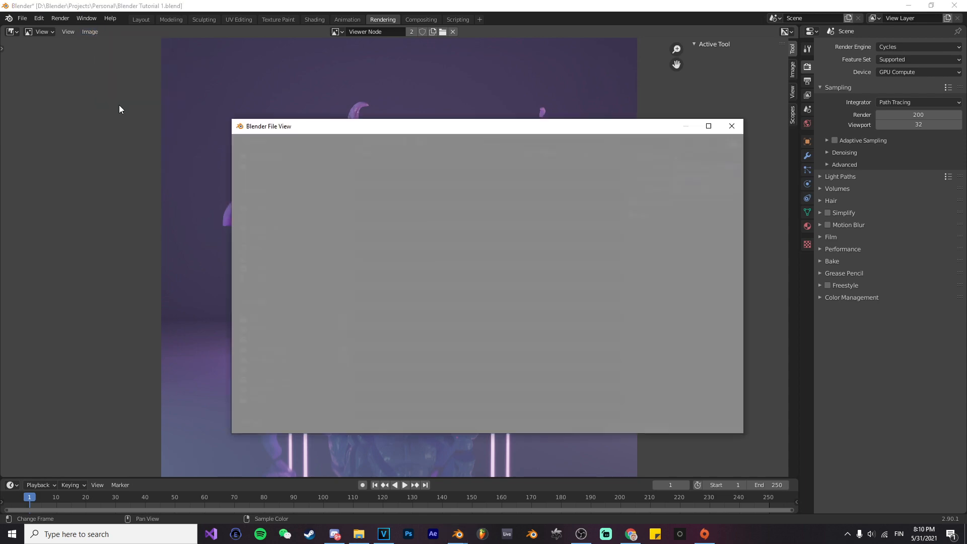
pyautogui.click(274, 347)
pyautogui.click(389, 422)
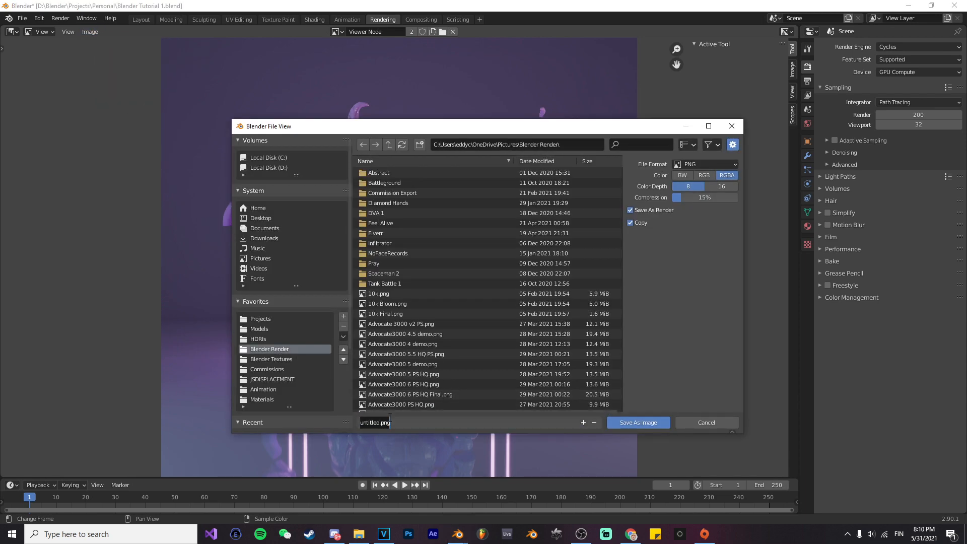
pyautogui.write('Bl')
pyautogui.write('gdickenergy')
pyautogui.press('Return')
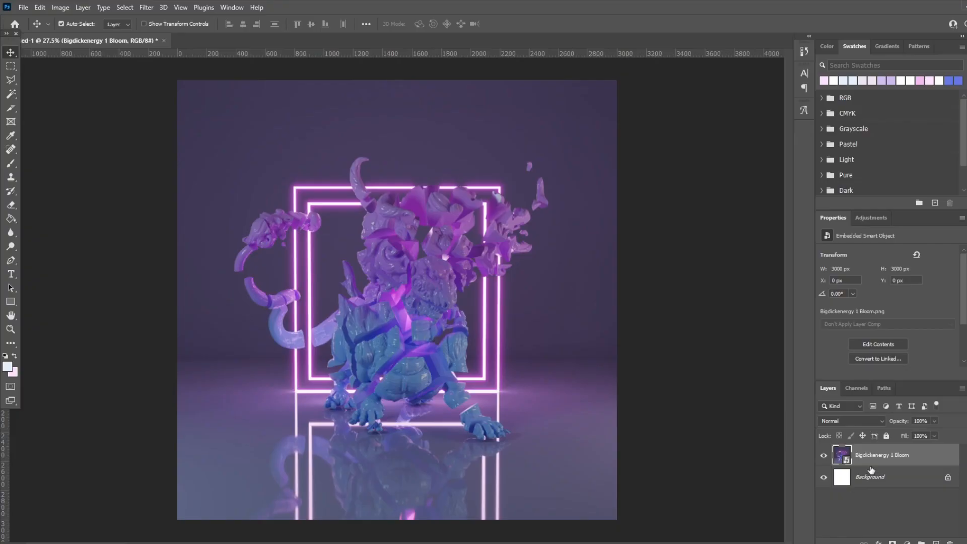
# Step: In Photoshop, duplicate the Bigdickenergy 1 Bloom layer, hide the original and add a layer group above the copy
pyautogui.rightClick(870, 470)
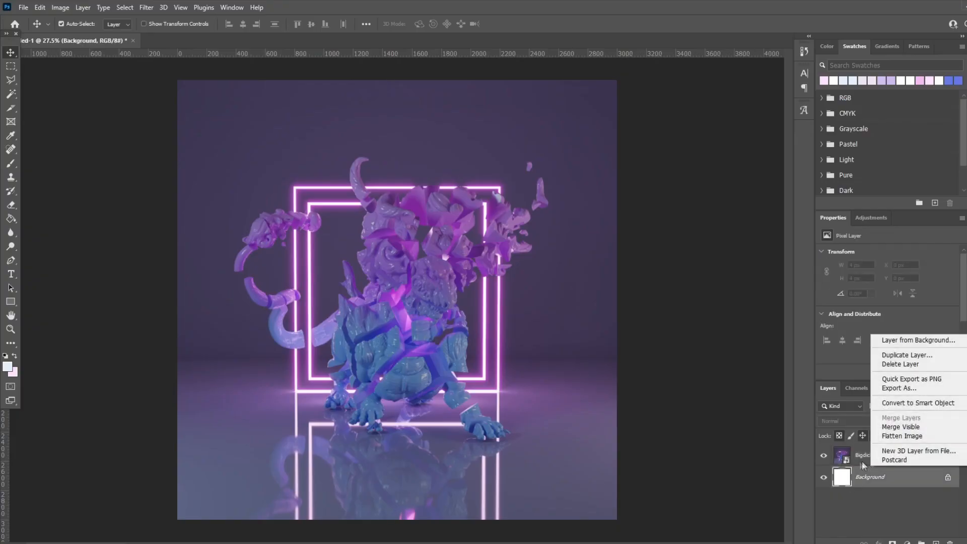
pyautogui.rightClick(867, 463)
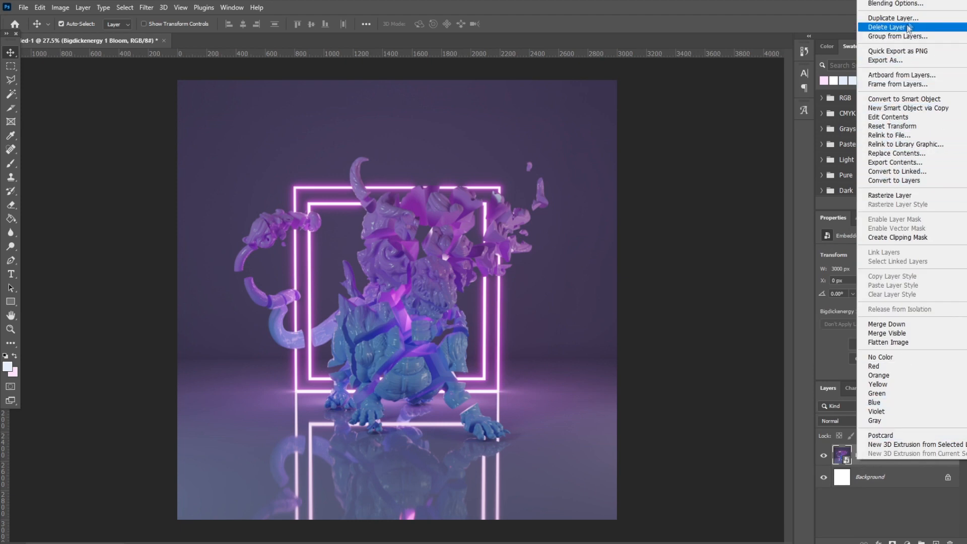
pyautogui.click(893, 17)
pyautogui.click(613, 151)
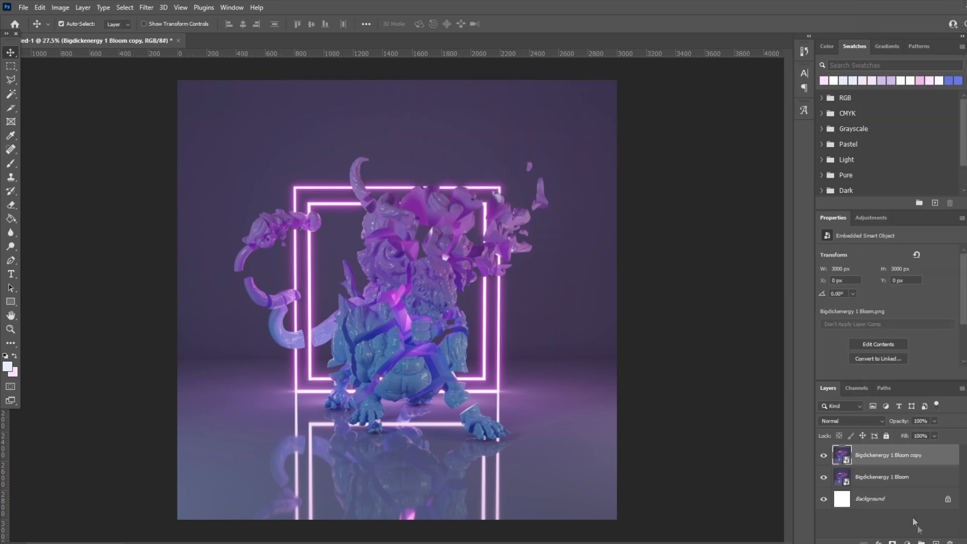
pyautogui.hotkey('ctrl', 'g')
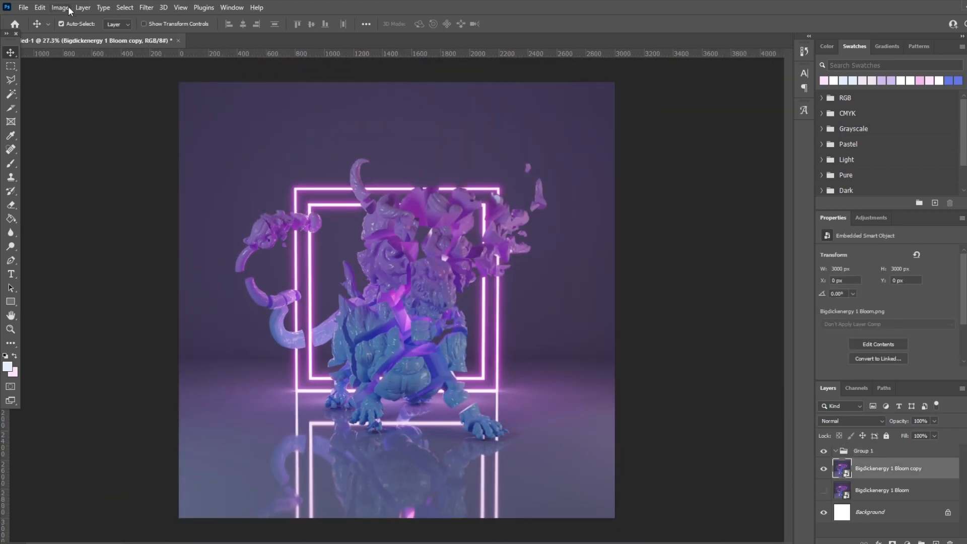
# Step: Apply Add Noise with uniform distribution to the duplicated render layer, raising the amount slightly above 7.26%, and inspect the grain
pyautogui.click(146, 8)
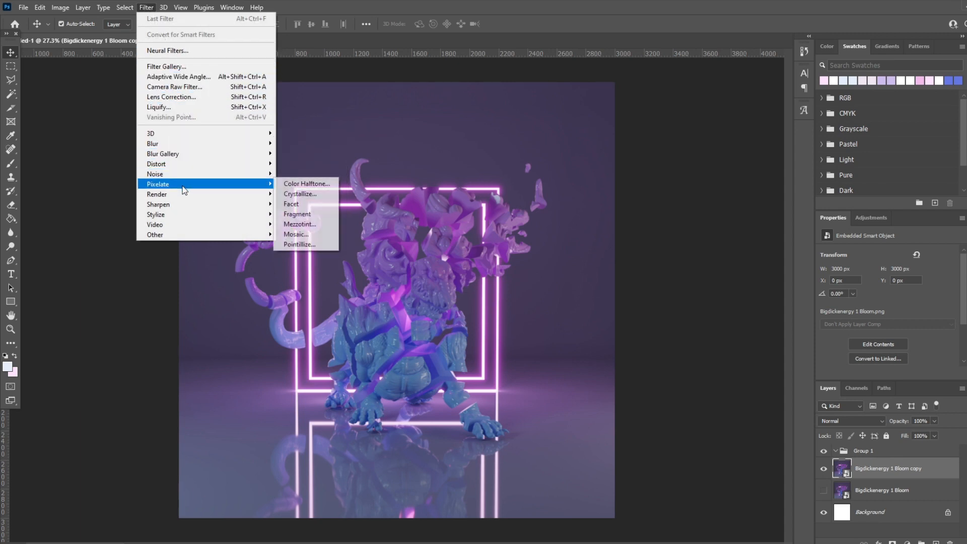
pyautogui.moveTo(186, 178)
pyautogui.click(301, 173)
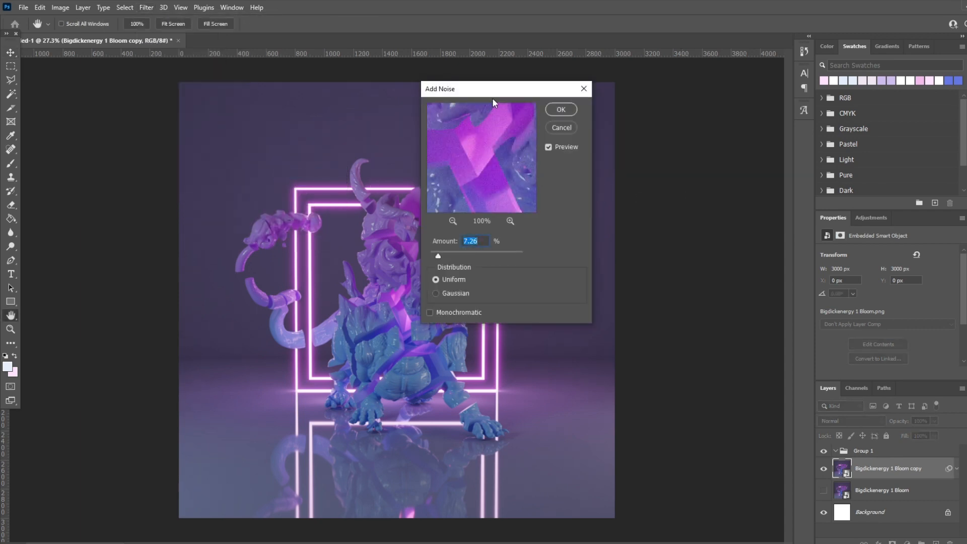
pyautogui.moveTo(511, 92); pyautogui.dragTo(673, 107)
pyautogui.press('alt')
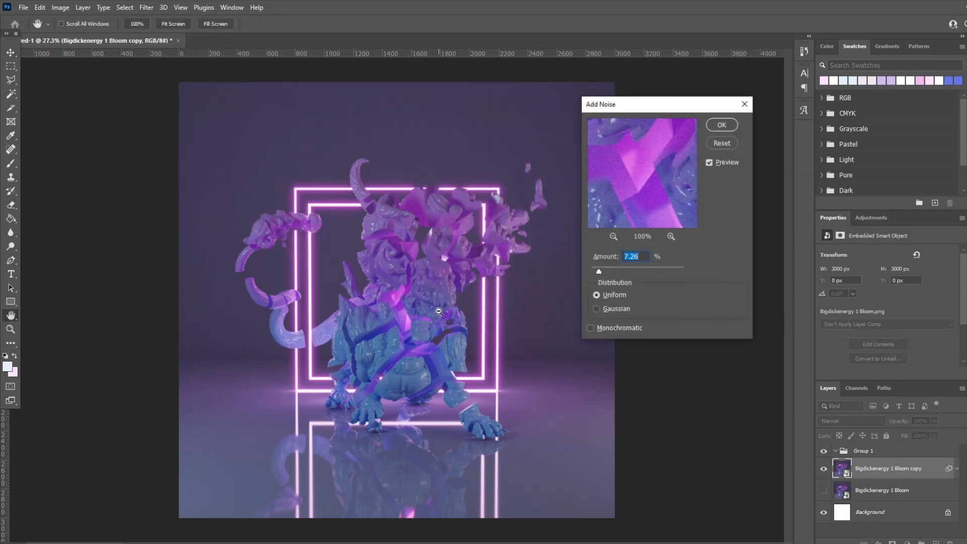
pyautogui.click(460, 291)
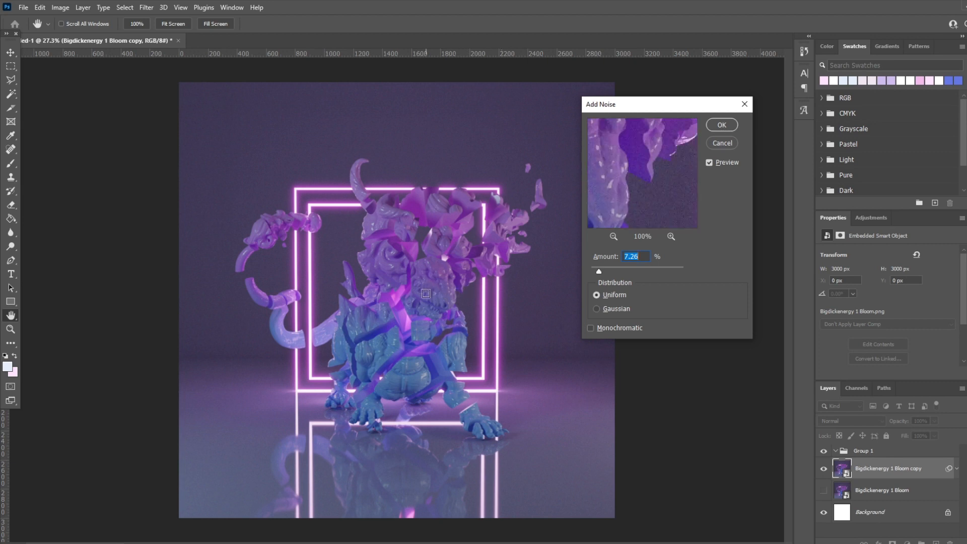
pyautogui.moveTo(599, 271); pyautogui.dragTo(601, 271)
pyautogui.click(719, 125)
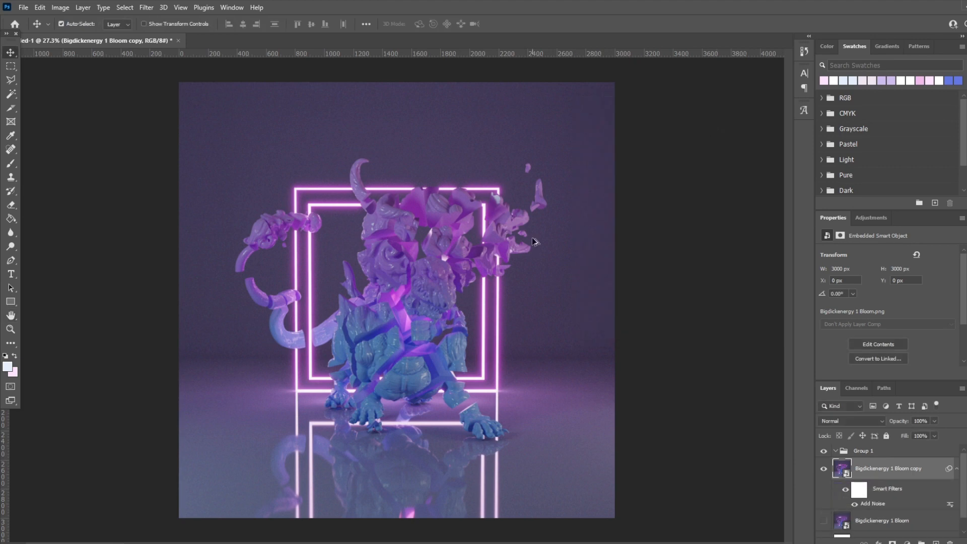
pyautogui.keyDown('alt'); pyautogui.scroll(6, 443, 295); pyautogui.keyUp('alt')
pyautogui.keyDown('alt'); pyautogui.scroll(-6, 590, 312); pyautogui.keyUp('alt')
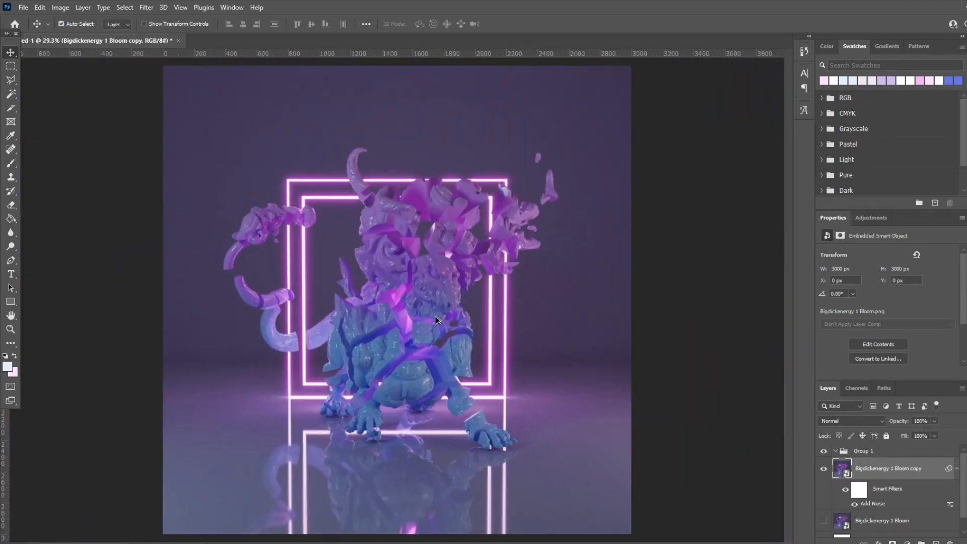
pyautogui.keyDown('alt'); pyautogui.scroll(-1, 546, 354); pyautogui.keyUp('alt')
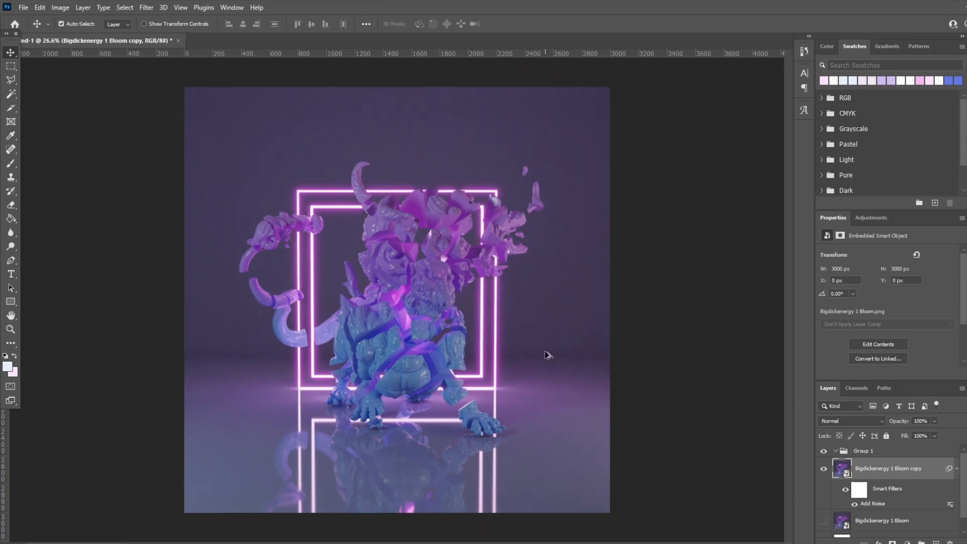
# Step: Create a second layer group on top and add a Brightness/Contrast adjustment inside it with brightness 35
pyautogui.click(881, 456)
pyautogui.click(921, 543)
pyautogui.click(886, 224)
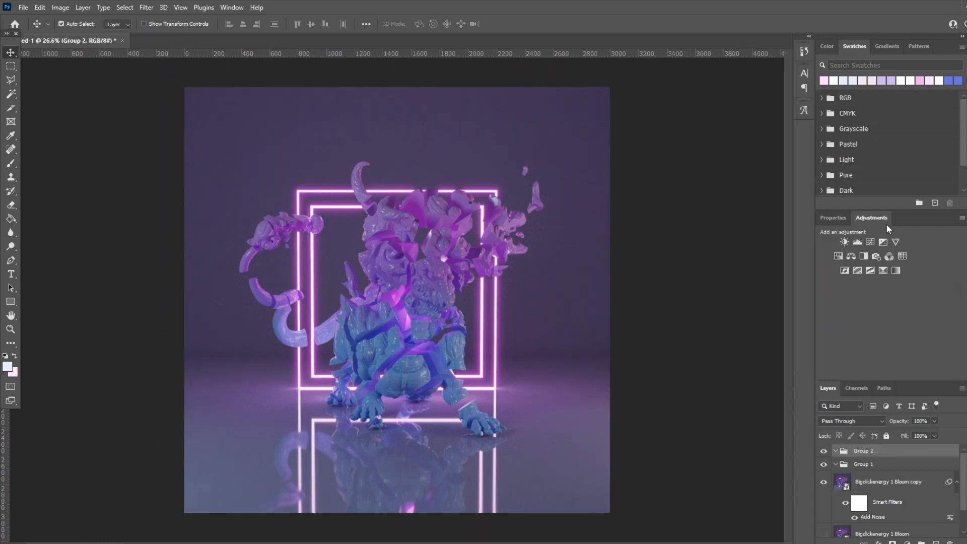
pyautogui.click(844, 242)
pyautogui.moveTo(888, 280); pyautogui.dragTo(902, 282)
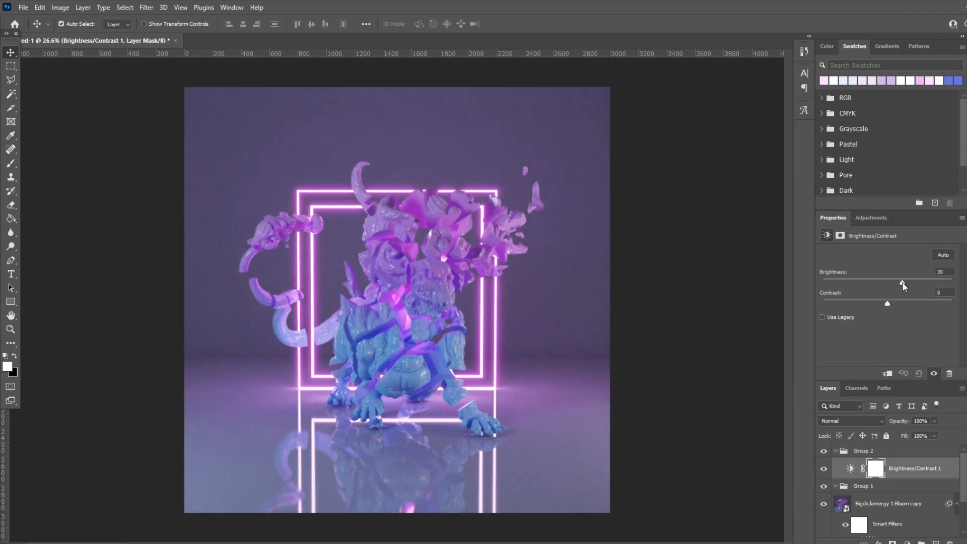
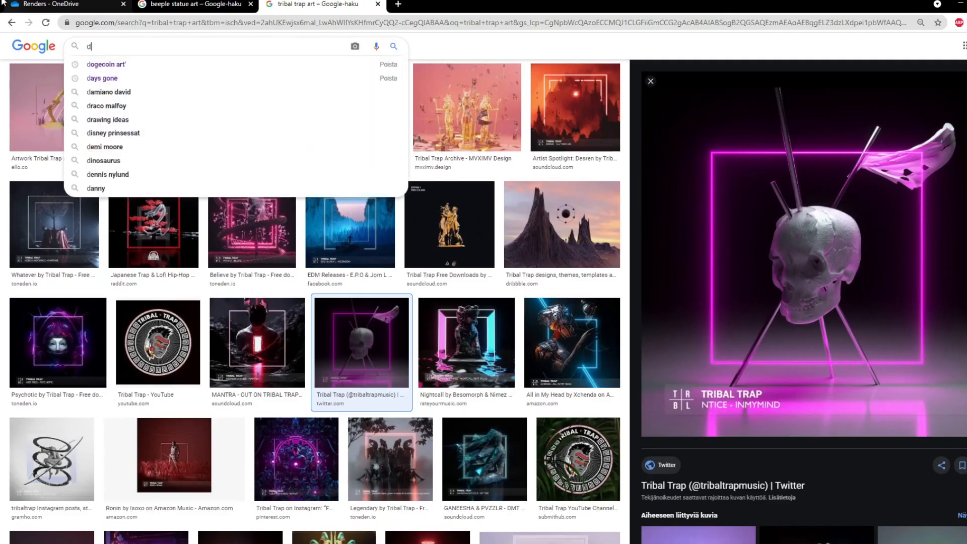
# Step: In the web browser, search Google Images for "dust overlay" and preview the Free Dust and Noise Overlay Textures result
pyautogui.write('dust overlay')
pyautogui.press('Return')
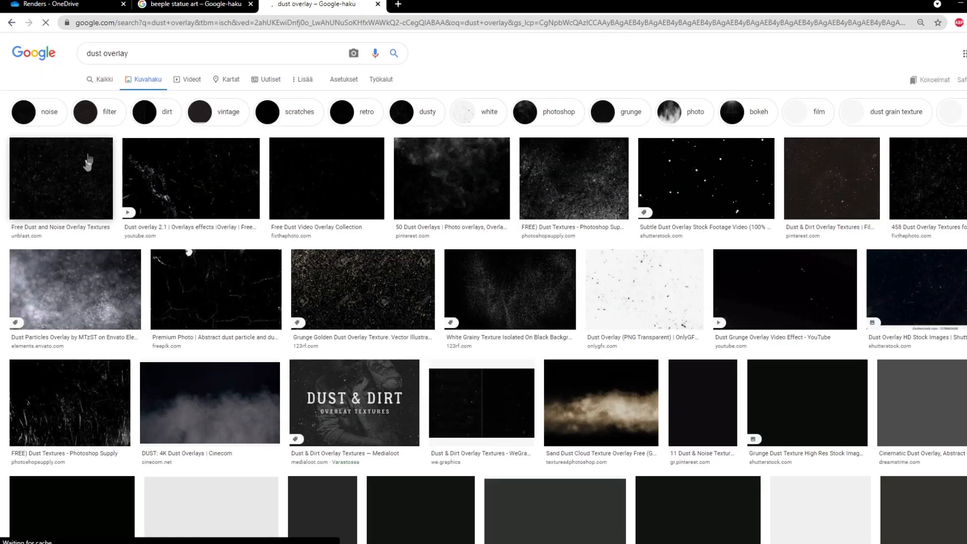
pyautogui.click(88, 161)
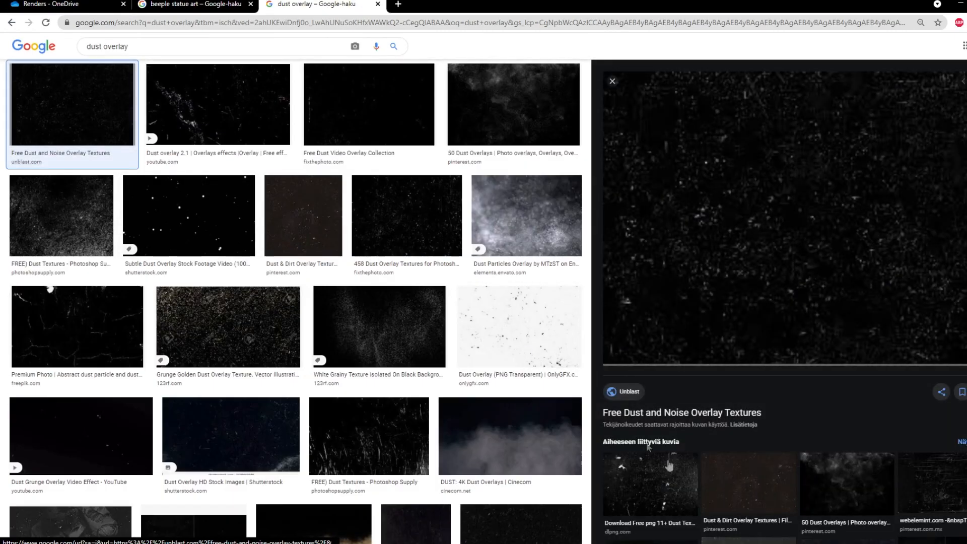
# Step: Back in Photoshop, place the Dust image above Group 1, scale it to about 93.69% to cover the canvas and set its blend mode to Screen
pyautogui.click(399, 338)
pyautogui.click(407, 219)
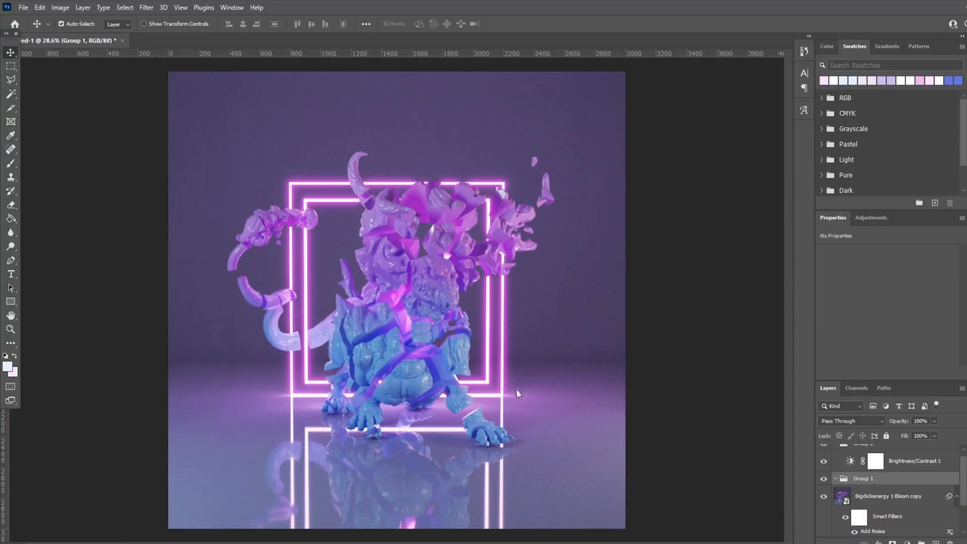
pyautogui.keyDown('alt'); pyautogui.scroll(-3, 535, 407); pyautogui.keyUp('alt')
pyautogui.keyDown('alt'); pyautogui.moveTo(570, 415); pyautogui.dragTo(651, 498); pyautogui.keyUp('alt')
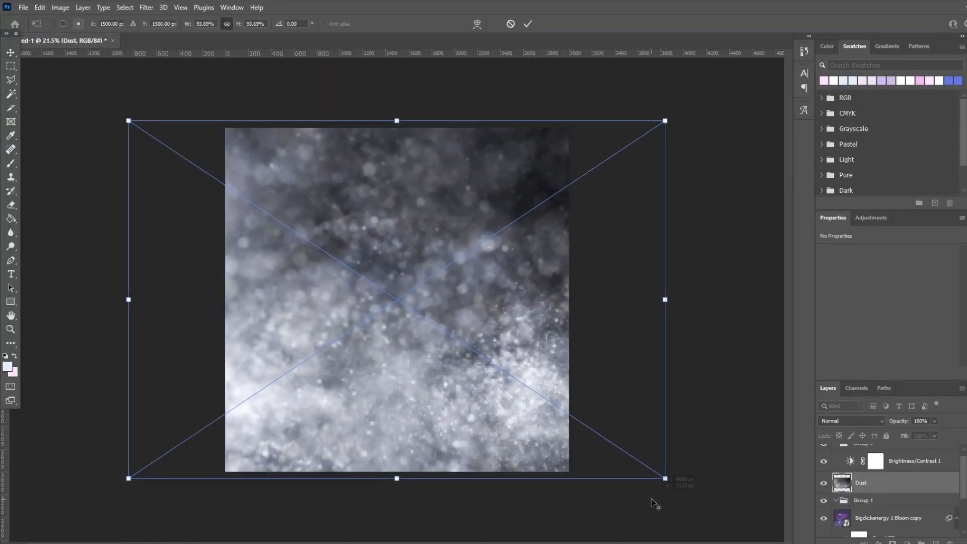
pyautogui.click(851, 420)
pyautogui.click(837, 368)
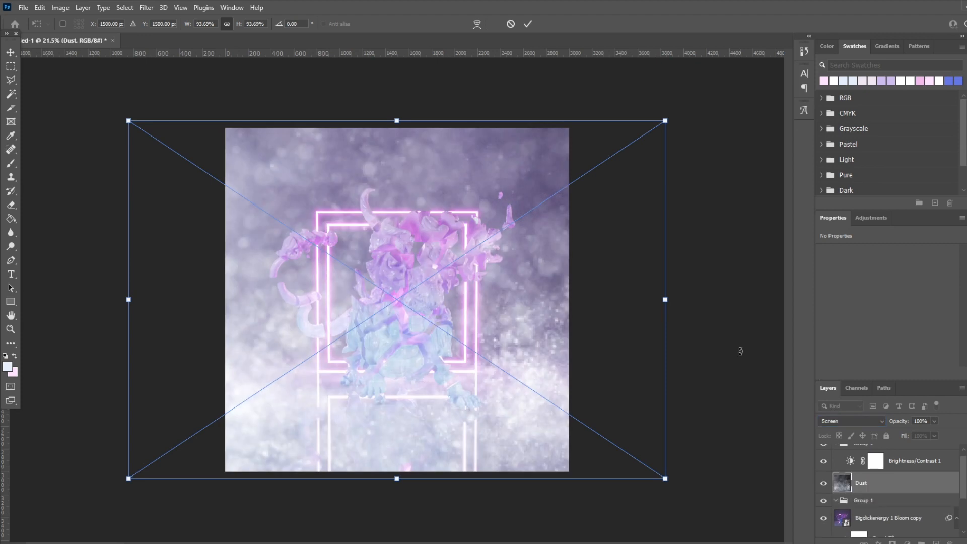
pyautogui.press('Return')
# Step: Lower the Dust layer's opacity to 11% and compare the artwork with the layer hidden and shown
pyautogui.click(935, 421)
pyautogui.moveTo(935, 432); pyautogui.dragTo(898, 433)
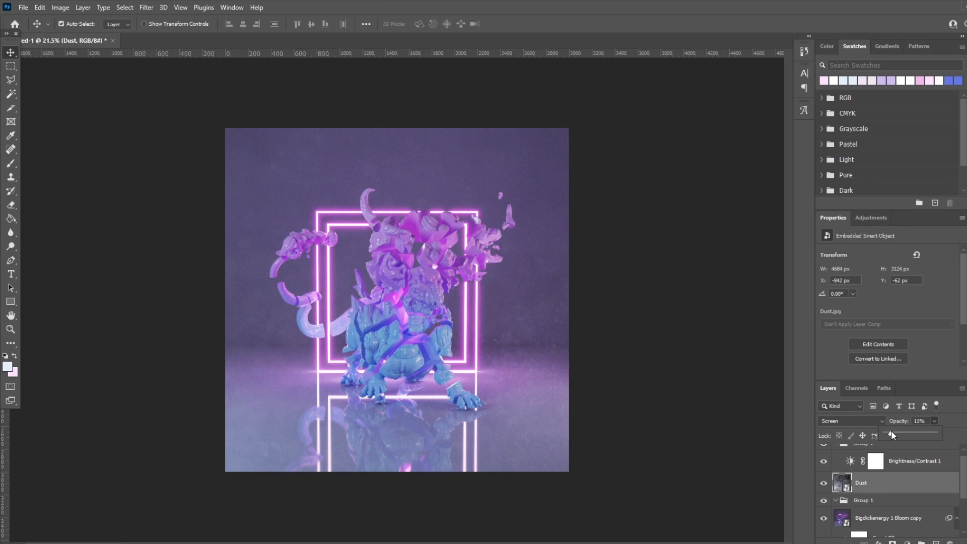
pyautogui.click(630, 385)
pyautogui.hotkey('ctrl', '0')
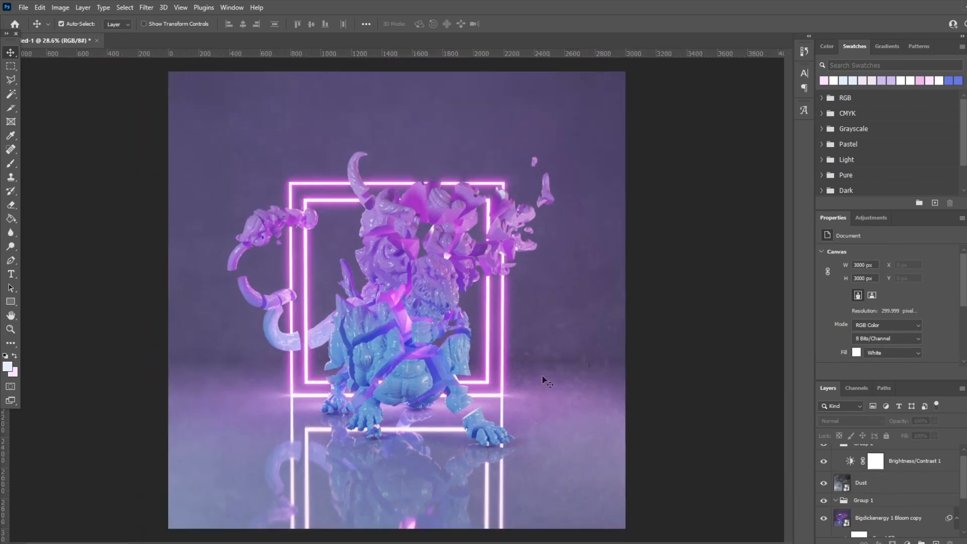
pyautogui.keyDown('alt'); pyautogui.scroll(-2, 383, 291); pyautogui.keyUp('alt')
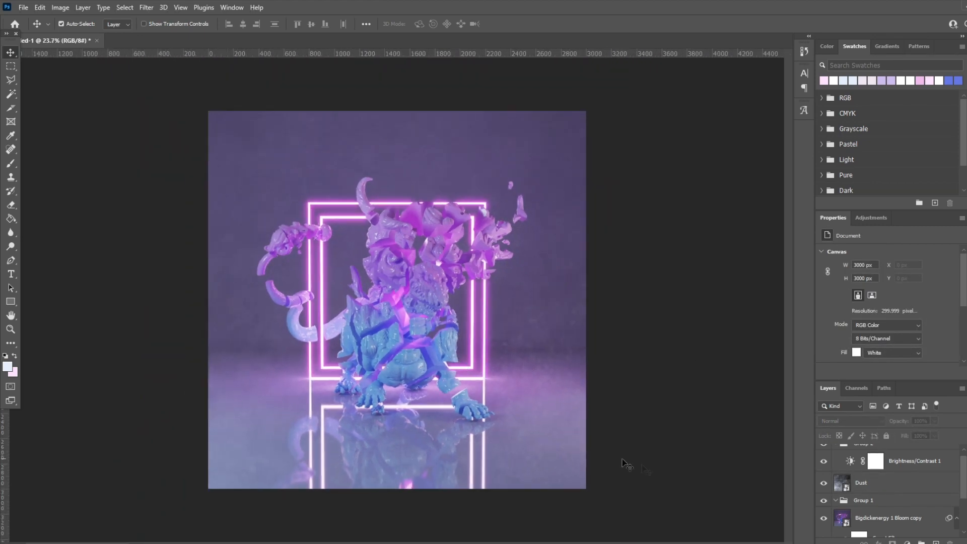
pyautogui.click(824, 484)
pyautogui.click(824, 484)
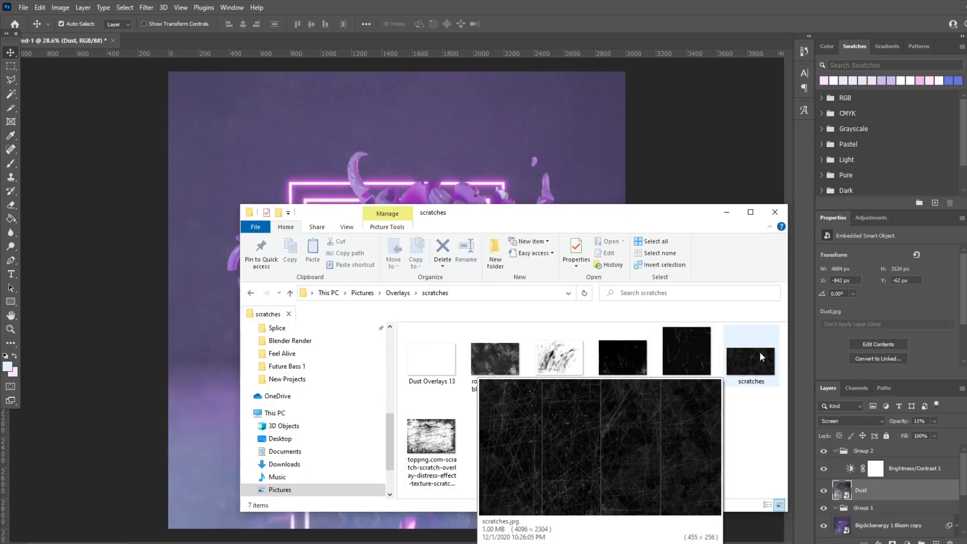
# Step: Place the scratches 3 image from the scratches overlay folder above the Dust layer and set its blend mode to Screen
pyautogui.click(694, 383)
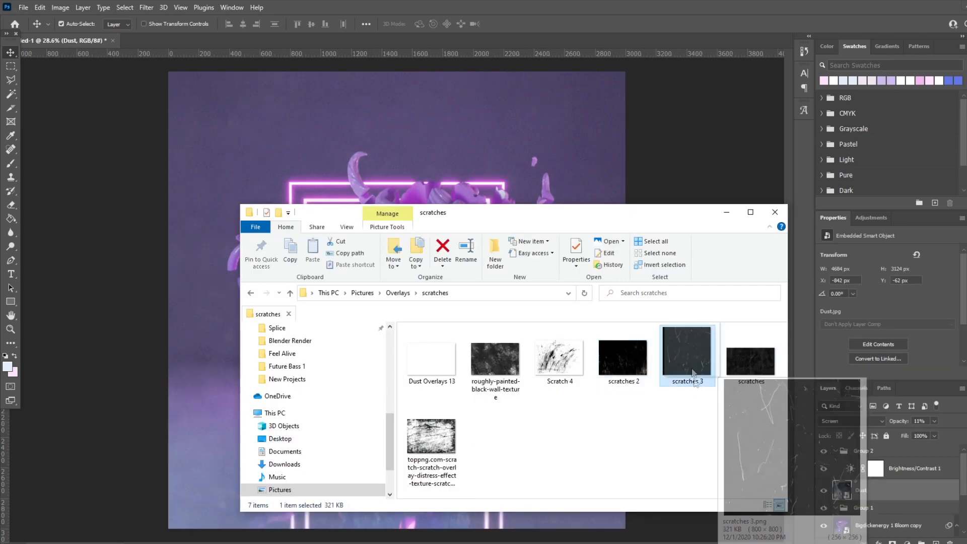
pyautogui.moveTo(694, 384); pyautogui.dragTo(403, 302)
pyautogui.click(838, 421)
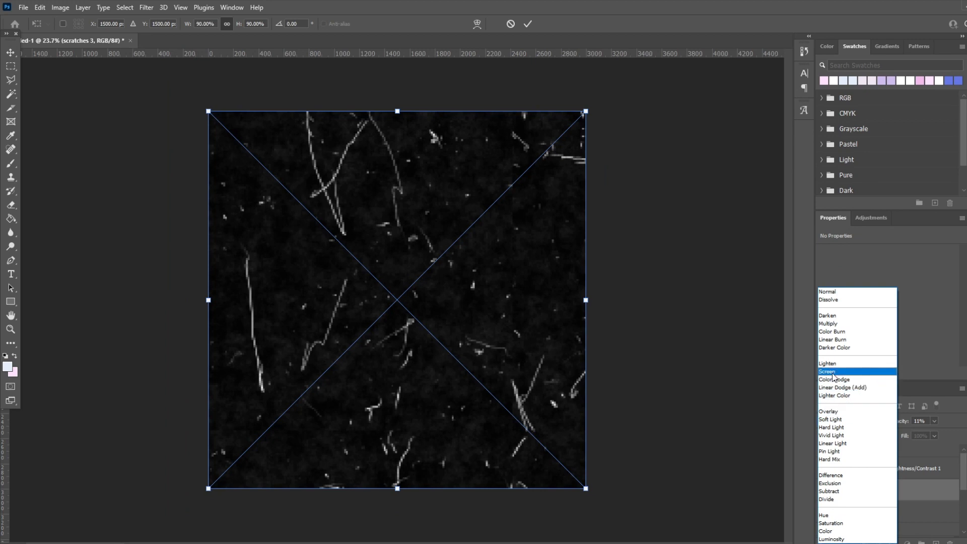
pyautogui.click(832, 373)
# Step: Lower the scratches 3 layer's fill, set its opacity to 35% and inspect the scratches on the artwork
pyautogui.click(935, 436)
pyautogui.moveTo(937, 447); pyautogui.dragTo(902, 432)
pyautogui.click(934, 421)
pyautogui.keyDown('alt'); pyautogui.scroll(-2, 504, 413); pyautogui.keyUp('alt')
pyautogui.keyDown('alt'); pyautogui.scroll(4, 403, 415); pyautogui.keyUp('alt')
pyautogui.keyDown('alt'); pyautogui.scroll(-1, 376, 417); pyautogui.keyUp('alt')
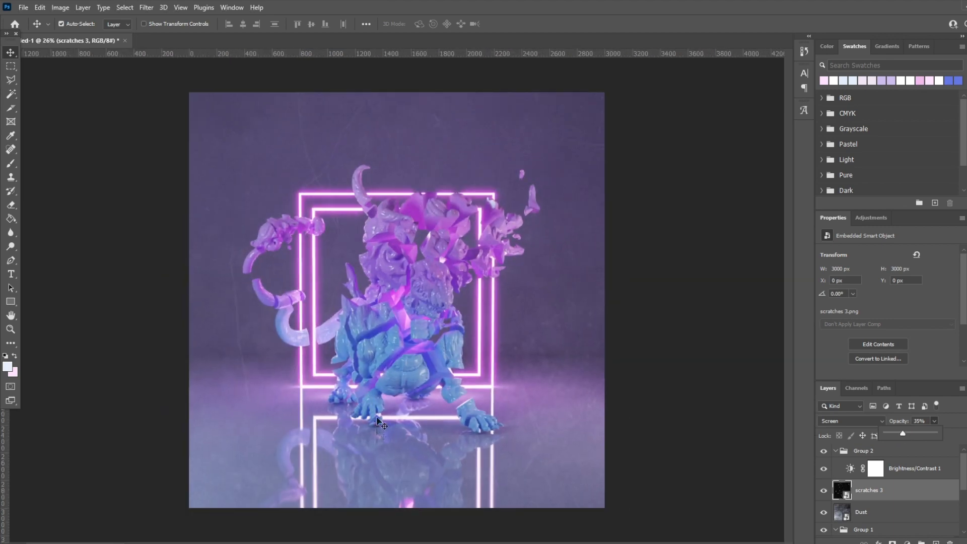
# Step: Place the Dust 1 image, scale it to about 30.47% to cover the canvas, blend it with Screen and lower its opacity to 20%
pyautogui.hotkey('alt', 'Tab')
pyautogui.moveTo(555, 443); pyautogui.dragTo(709, 518)
pyautogui.click(851, 420)
pyautogui.click(826, 371)
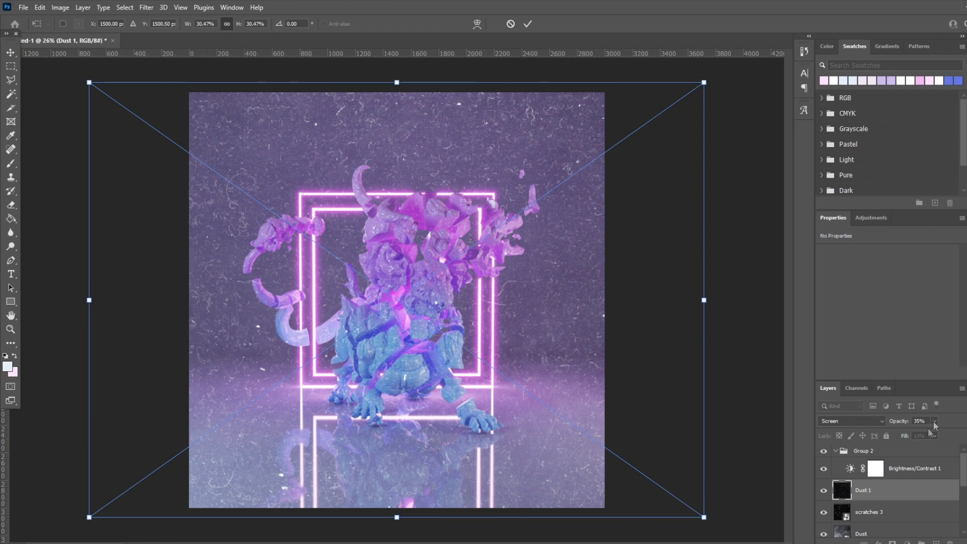
pyautogui.press('Return')
pyautogui.click(934, 421)
pyautogui.moveTo(889, 433); pyautogui.dragTo(887, 431)
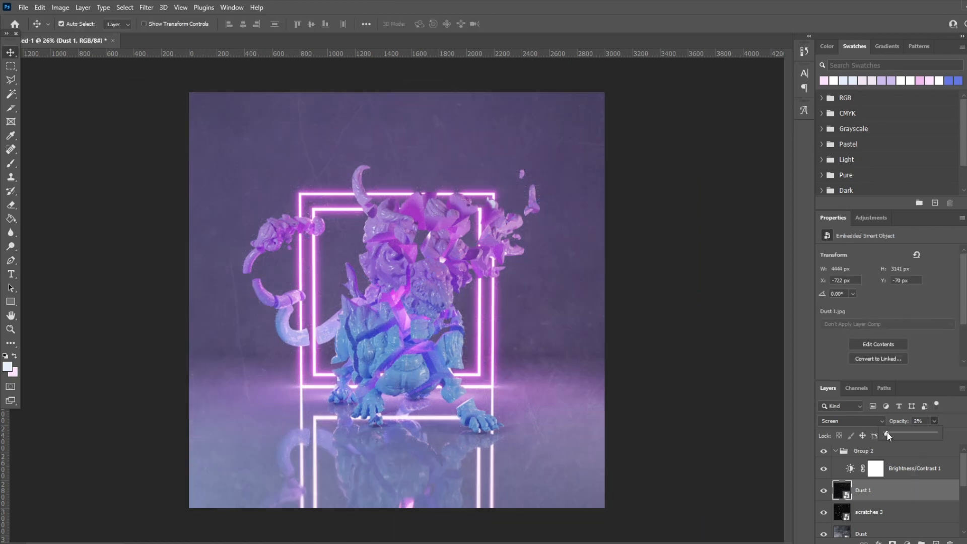
# Step: Reduce the fill of the Dust layer to 46%
pyautogui.click(861, 534)
pyautogui.click(934, 435)
pyautogui.moveTo(934, 446); pyautogui.dragTo(910, 447)
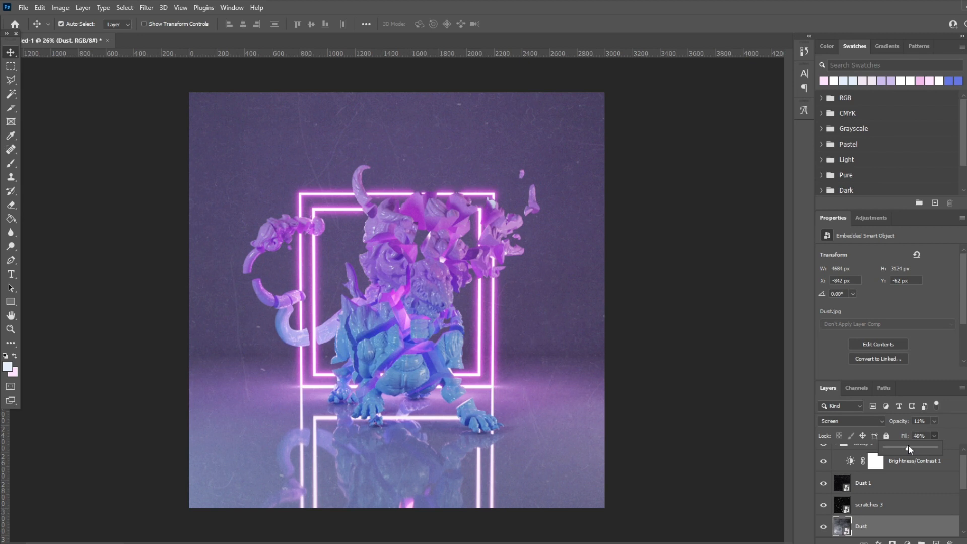
# Step: Enlarge the Bigdickenergy 1 Bloom copy layer from its centre to 28.13% scale and check the new framing of the dragon
pyautogui.keyDown('alt'); pyautogui.scroll(-4, 611, 410); pyautogui.keyUp('alt')
pyautogui.click(512, 373)
pyautogui.hotkey('ctrl', 't')
pyautogui.moveTo(540, 444); pyautogui.dragTo(566, 464)
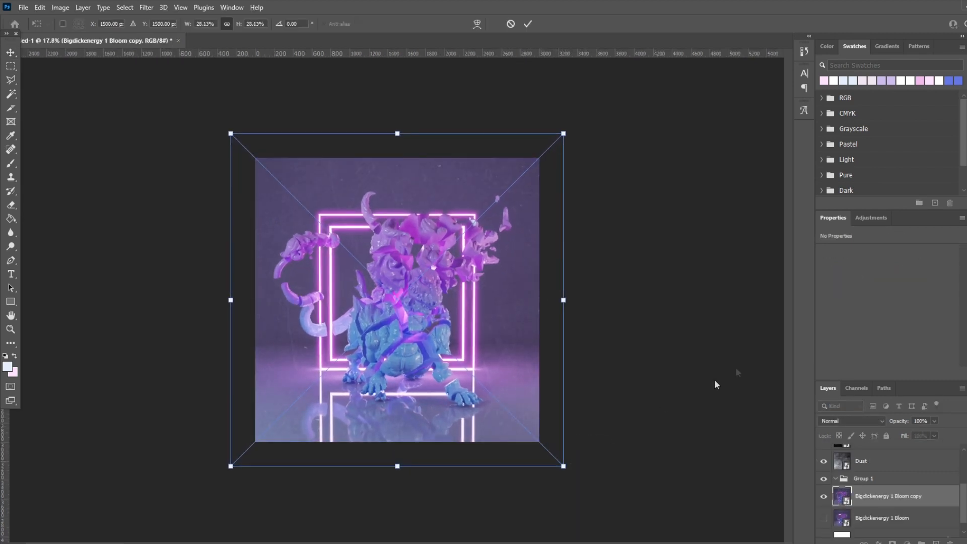
pyautogui.press('Return')
pyautogui.keyDown('alt'); pyautogui.scroll(6, 500, 365); pyautogui.keyUp('alt')
pyautogui.keyDown('alt'); pyautogui.scroll(-2, 500, 363); pyautogui.keyUp('alt')
pyautogui.keyDown('alt'); pyautogui.scroll(3, 502, 356); pyautogui.keyUp('alt')
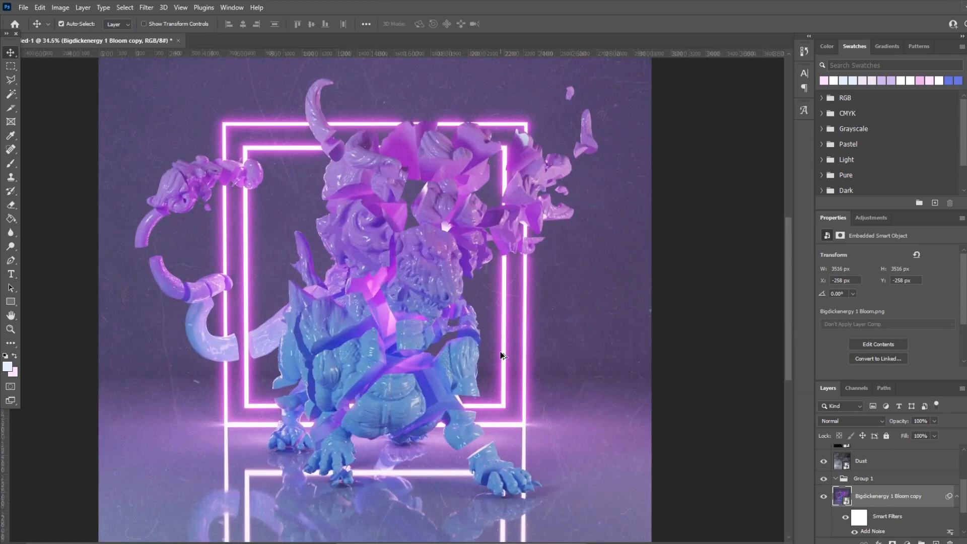
pyautogui.keyDown('alt'); pyautogui.scroll(-4, 503, 355); pyautogui.keyUp('alt')
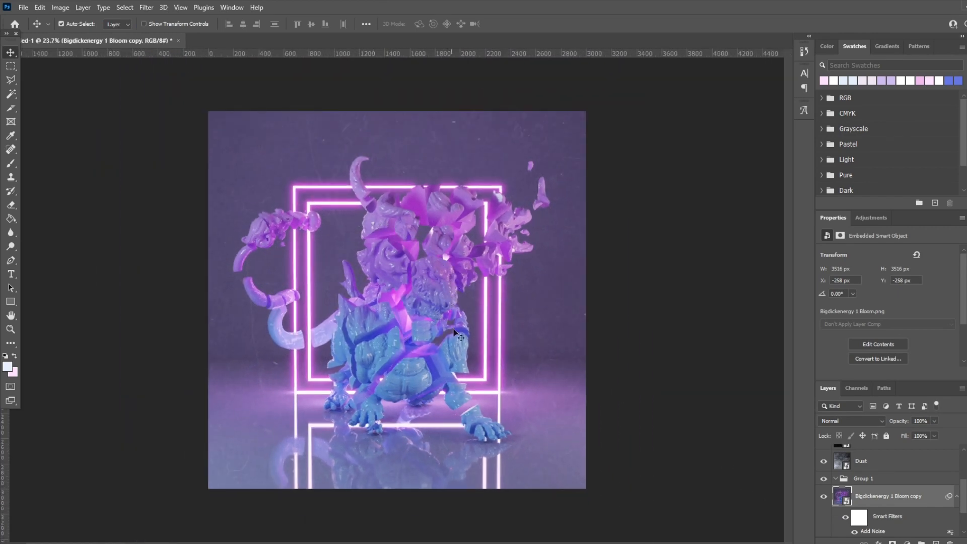
pyautogui.scroll(3, 909, 518)
# Step: Add a Hue/Saturation adjustment and a Color Balance adjustment above Brightness/Contrast 1 in Group 2
pyautogui.scroll(1, 909, 518)
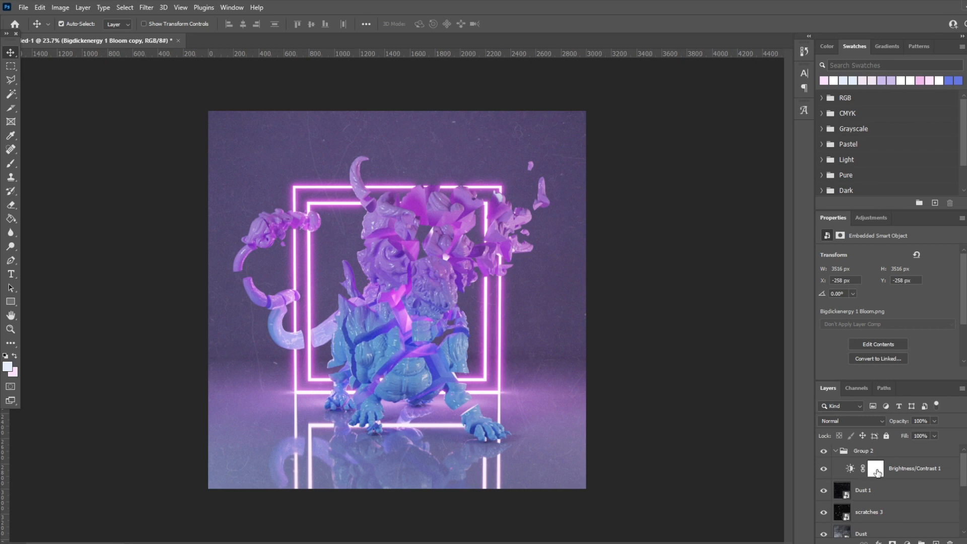
pyautogui.click(876, 468)
pyautogui.click(869, 220)
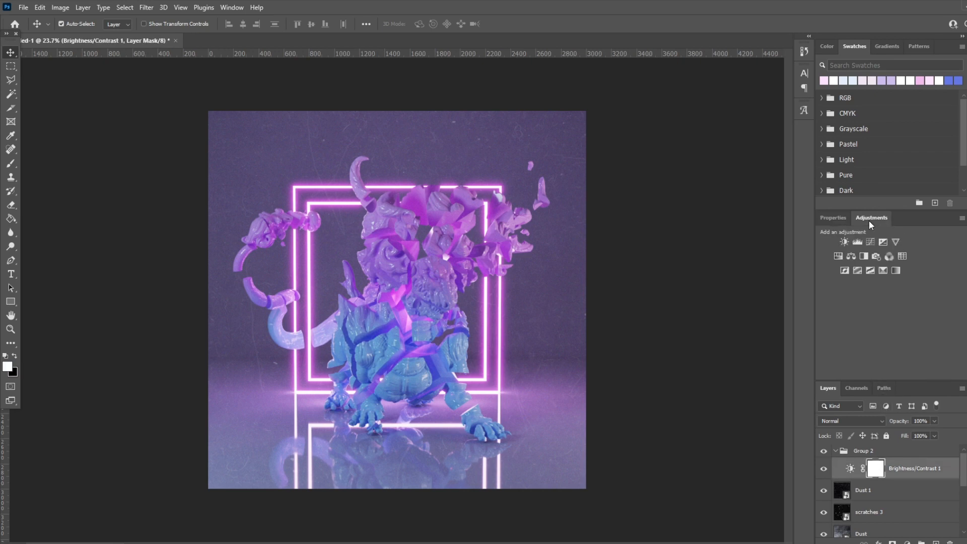
pyautogui.click(838, 255)
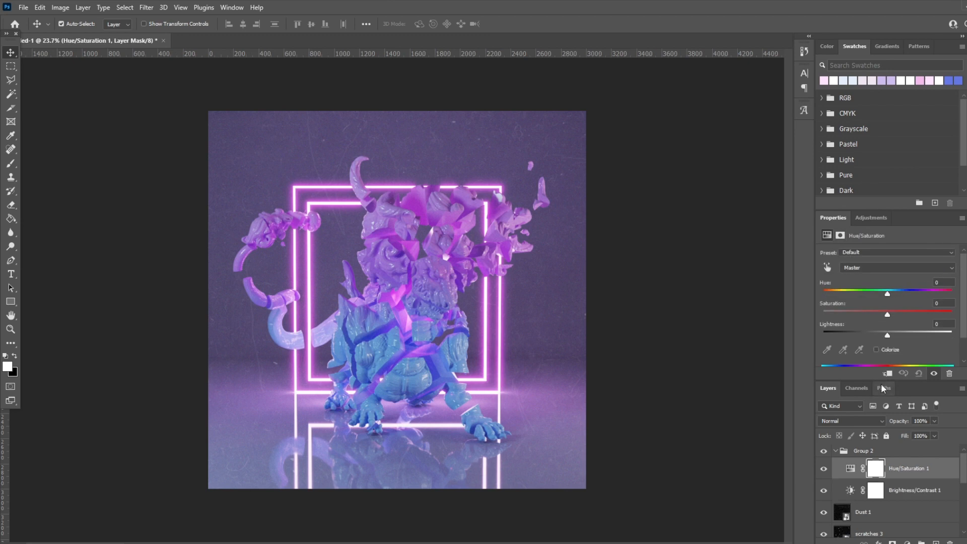
pyautogui.click(867, 219)
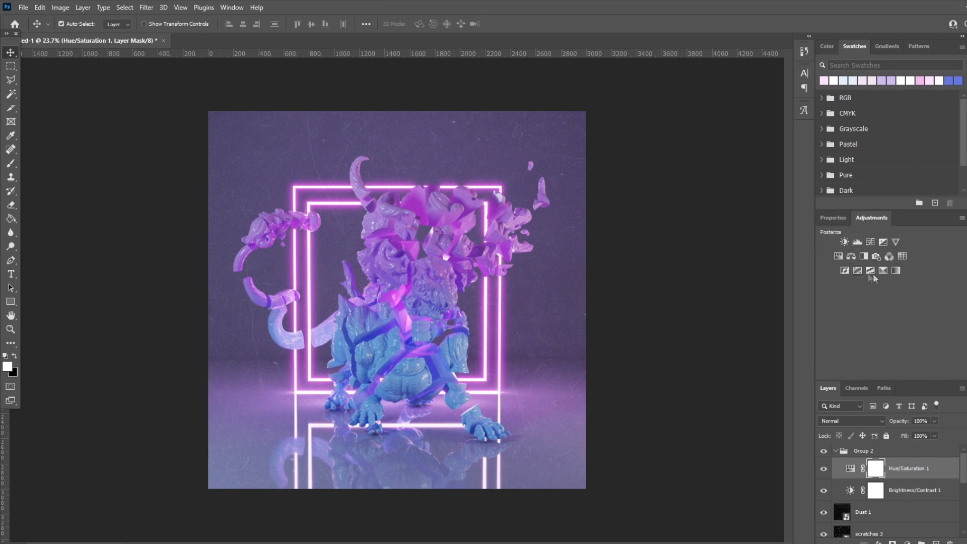
pyautogui.click(851, 256)
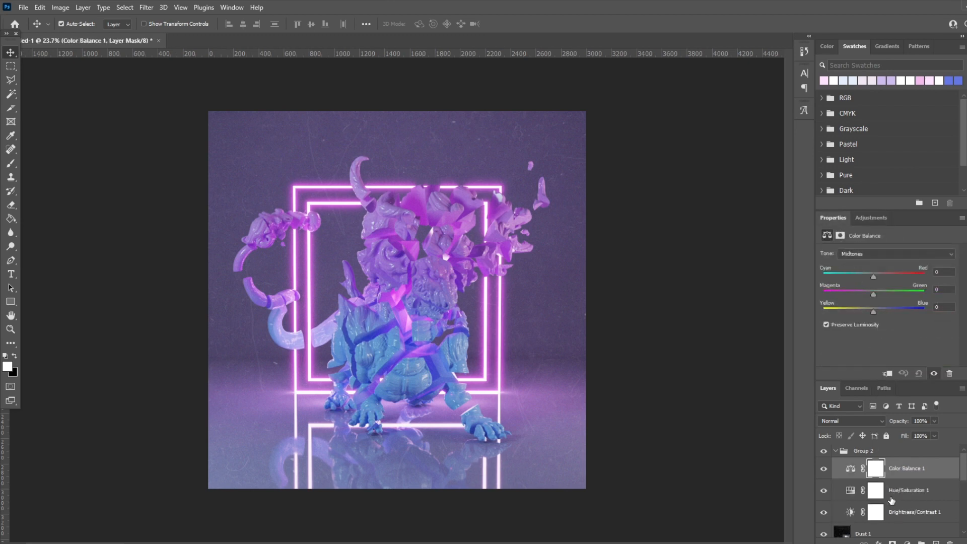
# Step: Set the Hue/Saturation adjustment to hue about -6 and lightness +2, raising the saturation slightly above +12
pyautogui.click(891, 496)
pyautogui.moveTo(887, 311); pyautogui.dragTo(887, 338)
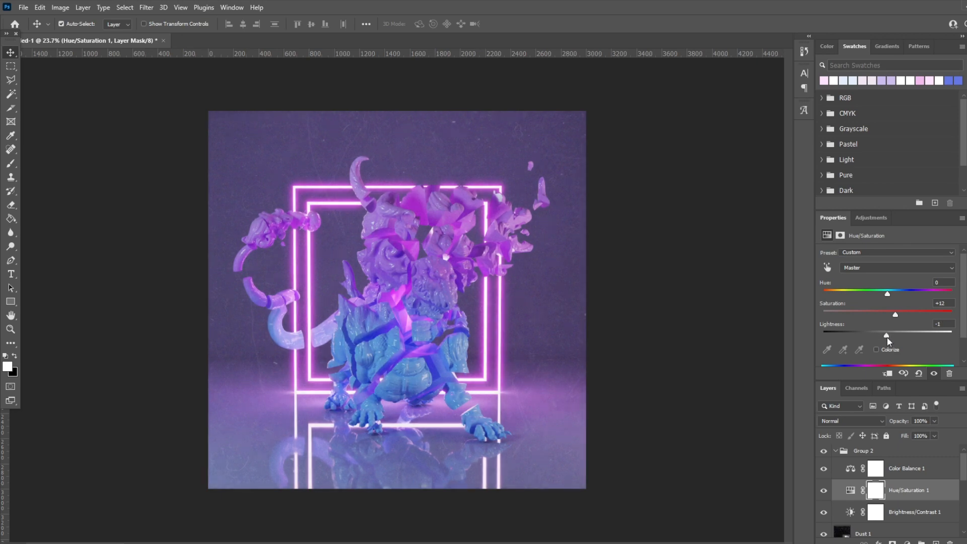
pyautogui.moveTo(887, 295); pyautogui.dragTo(883, 295)
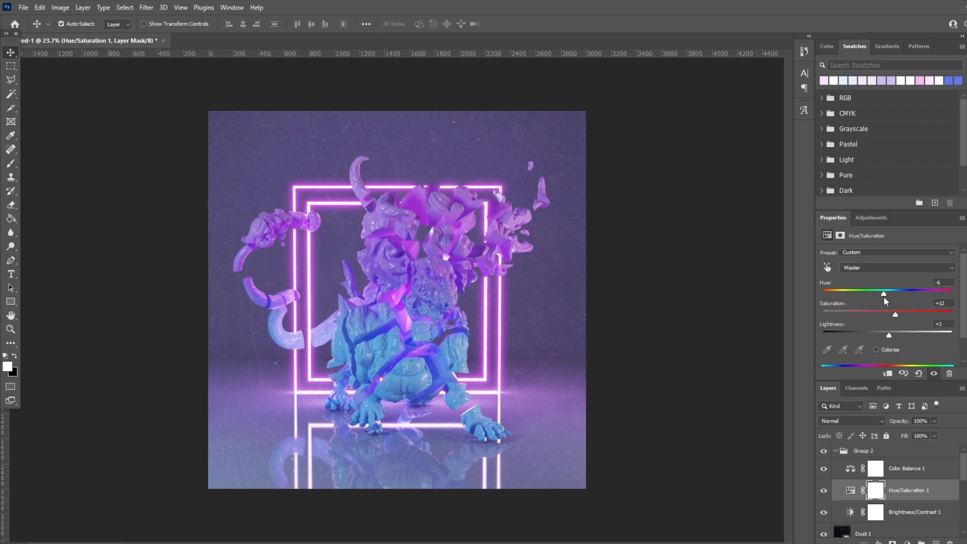
pyautogui.moveTo(895, 314); pyautogui.dragTo(899, 315)
# Step: Set the Color Balance shadows to Cyan/Red -6, Magenta/Green +6 and Yellow/Blue +15
pyautogui.click(915, 473)
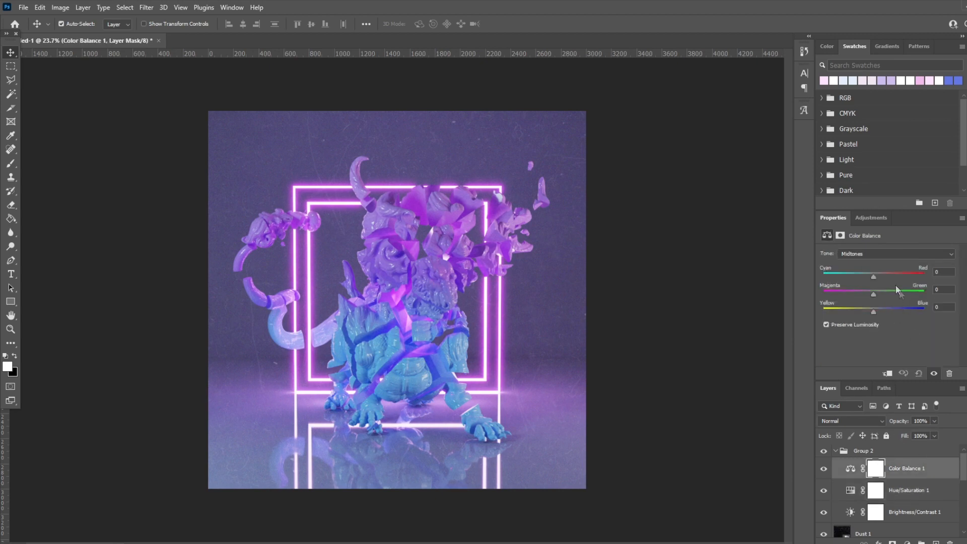
pyautogui.click(872, 255)
pyautogui.click(873, 263)
pyautogui.moveTo(874, 311)
pyautogui.mouseDown()
pyautogui.moveTo(893, 314)
pyautogui.moveTo(875, 311)
pyautogui.mouseUp()
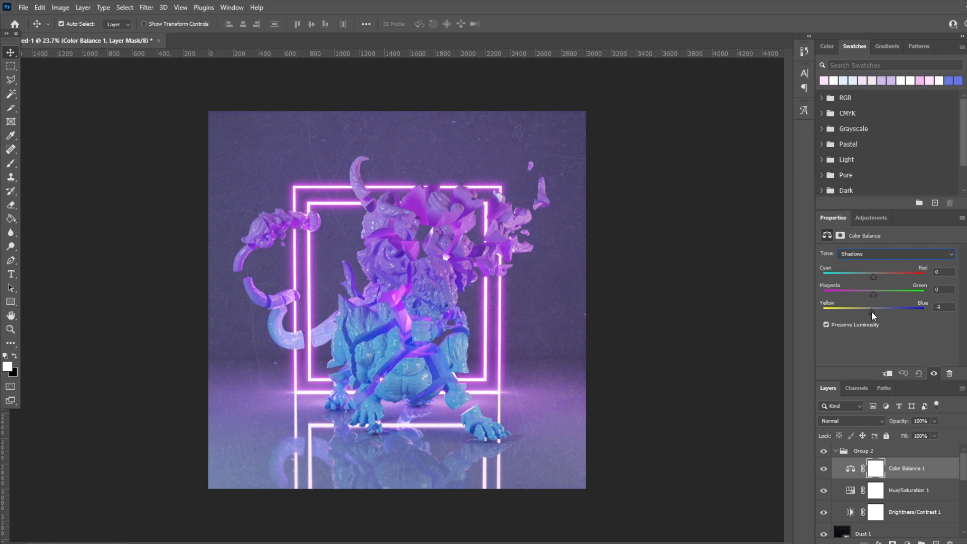
pyautogui.moveTo(869, 276)
pyautogui.mouseDown()
pyautogui.moveTo(878, 280)
pyautogui.moveTo(870, 279)
pyautogui.moveTo(872, 293)
pyautogui.mouseUp()
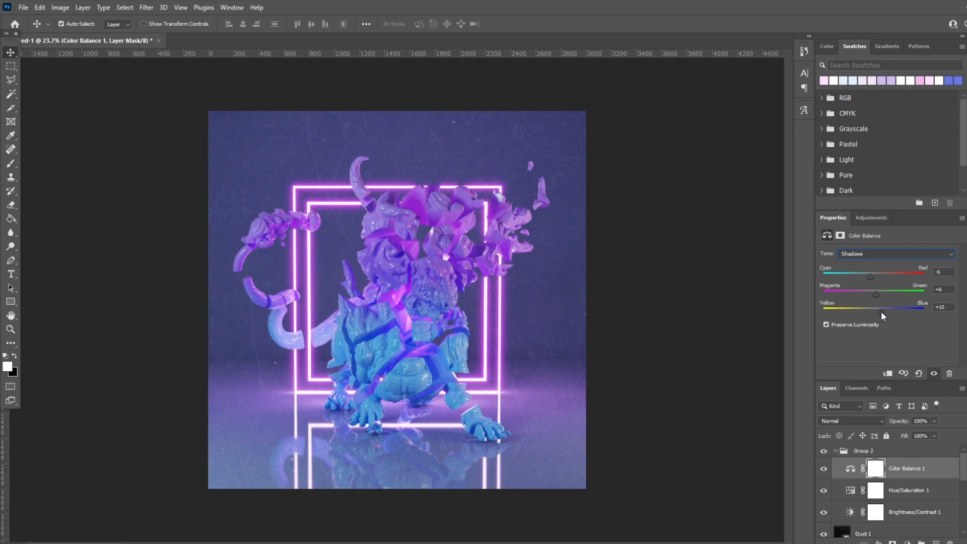
# Step: Fine-tune the Color Balance midtones and highlights across the three colour ranges and inspect the graded artwork
pyautogui.click(869, 255)
pyautogui.click(856, 271)
pyautogui.moveTo(868, 292); pyautogui.dragTo(875, 275)
pyautogui.moveTo(874, 312); pyautogui.dragTo(875, 311)
pyautogui.click(888, 254)
pyautogui.click(879, 276)
pyautogui.moveTo(876, 277); pyautogui.dragTo(870, 313)
pyautogui.click(541, 319)
pyautogui.keyDown('alt'); pyautogui.scroll(-2, 469, 320); pyautogui.keyUp('alt')
pyautogui.keyDown('alt'); pyautogui.scroll(3, 453, 325); pyautogui.keyUp('alt')
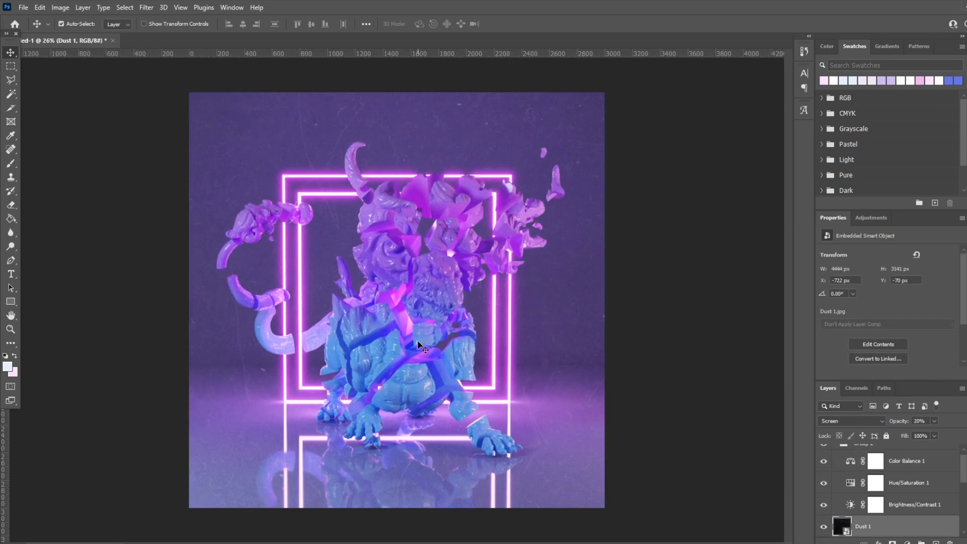
# Step: Adjust the Brightness/Contrast 1 layer to brightness 31 and contrast 12
pyautogui.keyDown('alt'); pyautogui.scroll(-1, 422, 342); pyautogui.keyUp('alt')
pyautogui.click(914, 505)
pyautogui.moveTo(882, 304); pyautogui.dragTo(896, 309)
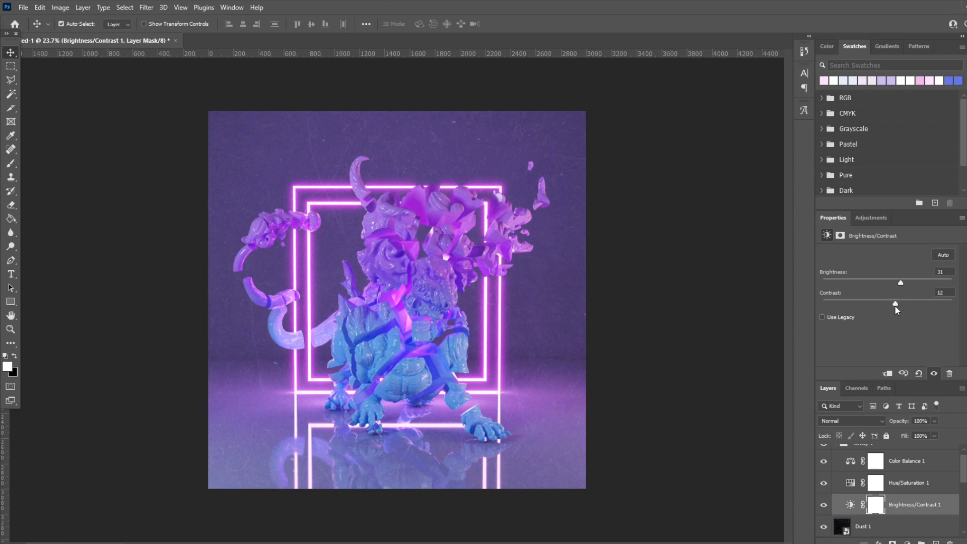
pyautogui.keyDown('alt'); pyautogui.scroll(-1, 503, 359); pyautogui.keyUp('alt')
# Step: Add a Selective Color adjustment above Color Balance 1 and set Cyans to cyan -2, magenta +33, yellow -2 and black +29
pyautogui.click(908, 463)
pyautogui.click(878, 219)
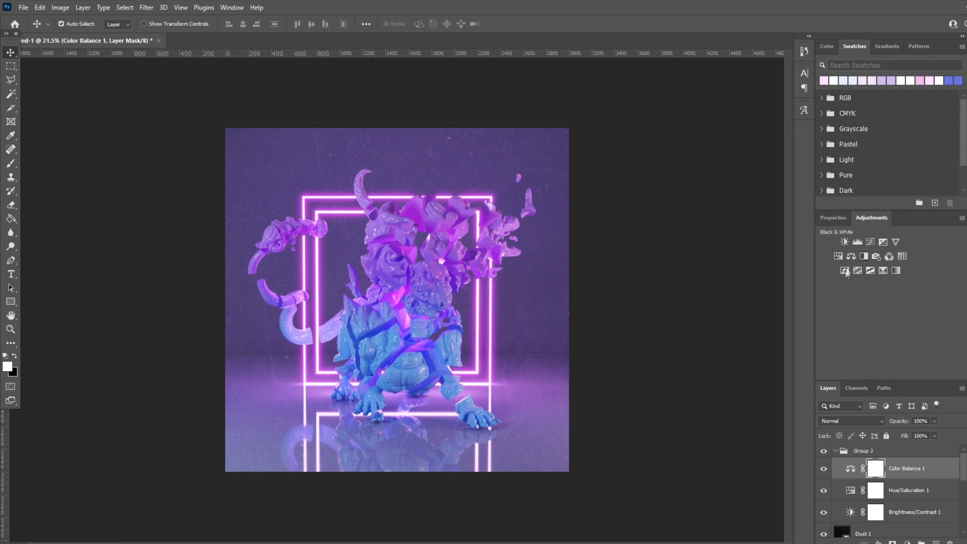
pyautogui.click(884, 269)
pyautogui.click(877, 264)
pyautogui.click(884, 291)
pyautogui.moveTo(888, 287); pyautogui.dragTo(908, 354)
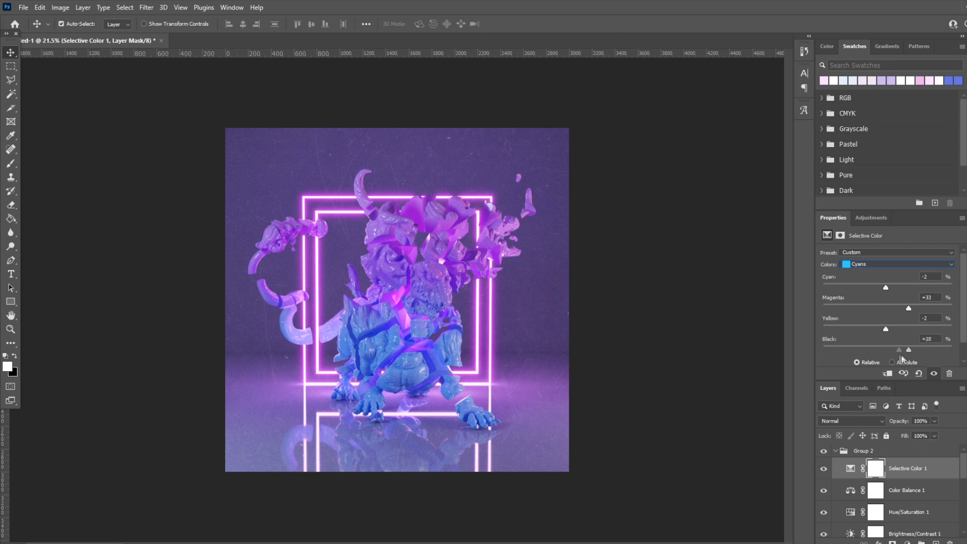
# Step: Adjust the cyan, yellow and black amounts of the Blues in the Selective Color adjustment
pyautogui.click(866, 264)
pyautogui.click(895, 311)
pyautogui.moveTo(887, 350)
pyautogui.mouseDown()
pyautogui.moveTo(910, 347)
pyautogui.moveTo(898, 348)
pyautogui.mouseUp()
pyautogui.moveTo(904, 328); pyautogui.dragTo(873, 285)
pyautogui.hotkey('ctrl', '+')
# Step: Set the Selective Color Magentas to cyan -13, magenta +5, yellow +31 and black about -1
pyautogui.click(861, 264)
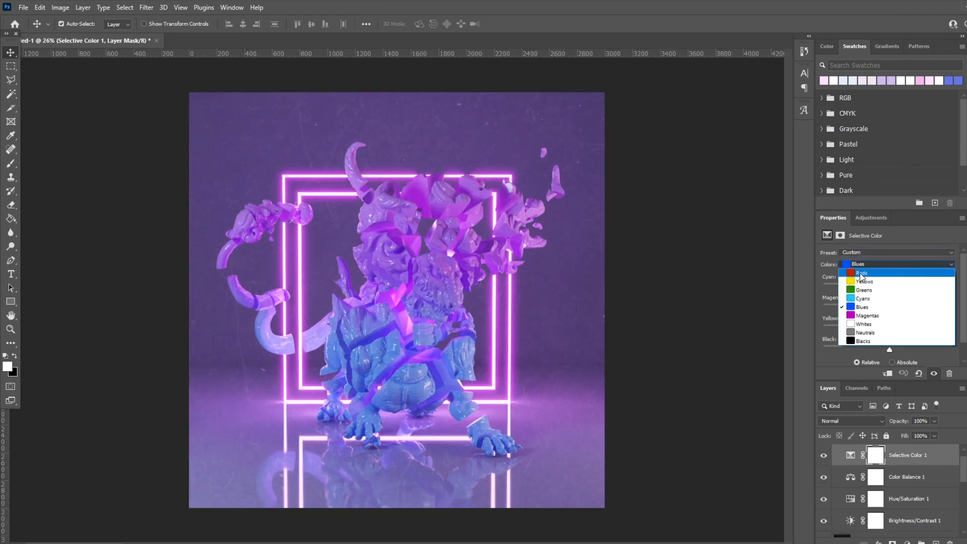
pyautogui.click(871, 308)
pyautogui.moveTo(888, 287); pyautogui.dragTo(888, 352)
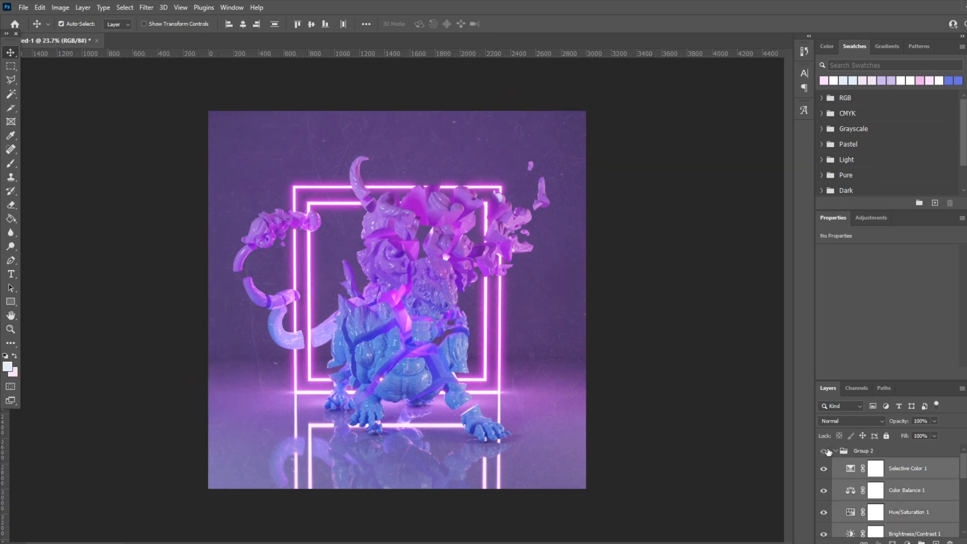
# Step: Compare the artwork with the Group 2 colour adjustments hidden and shown, and inspect the overall grade
pyautogui.click(824, 451)
pyautogui.click(824, 450)
pyautogui.click(824, 451)
pyautogui.click(823, 450)
pyautogui.click(609, 395)
pyautogui.keyDown('alt'); pyautogui.scroll(-1, 608, 395); pyautogui.keyUp('alt')
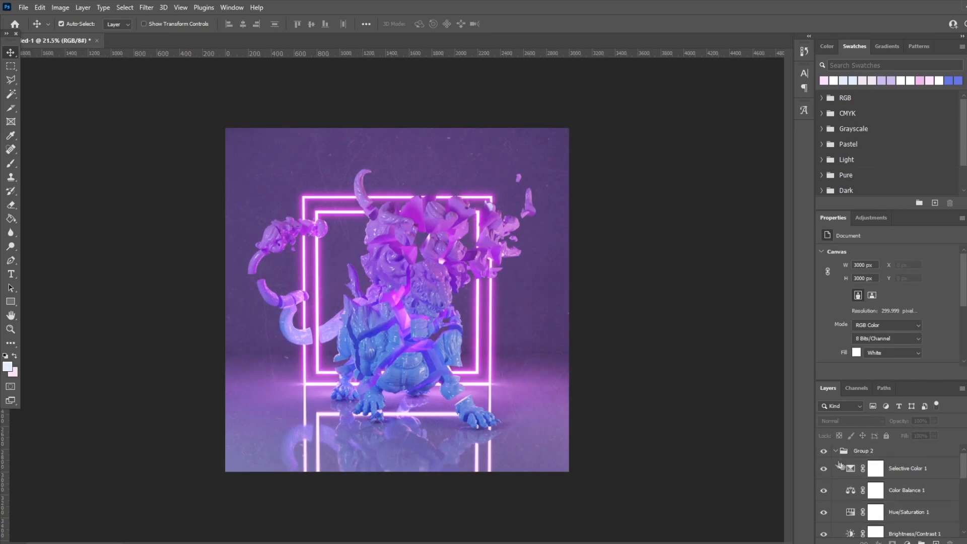
pyautogui.click(824, 452)
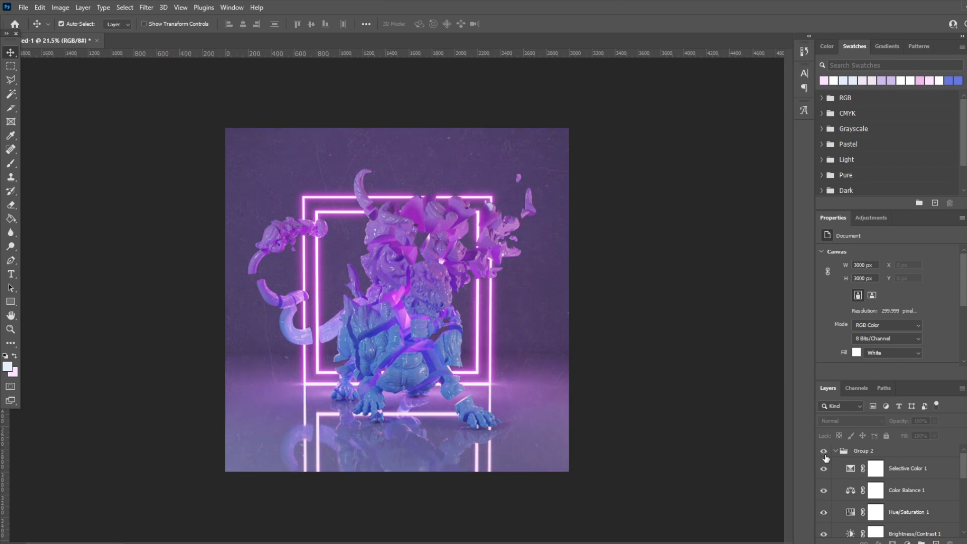
pyautogui.keyDown('alt'); pyautogui.scroll(4, 484, 438); pyautogui.keyUp('alt')
pyautogui.keyDown('alt'); pyautogui.scroll(-2, 483, 438); pyautogui.keyUp('alt')
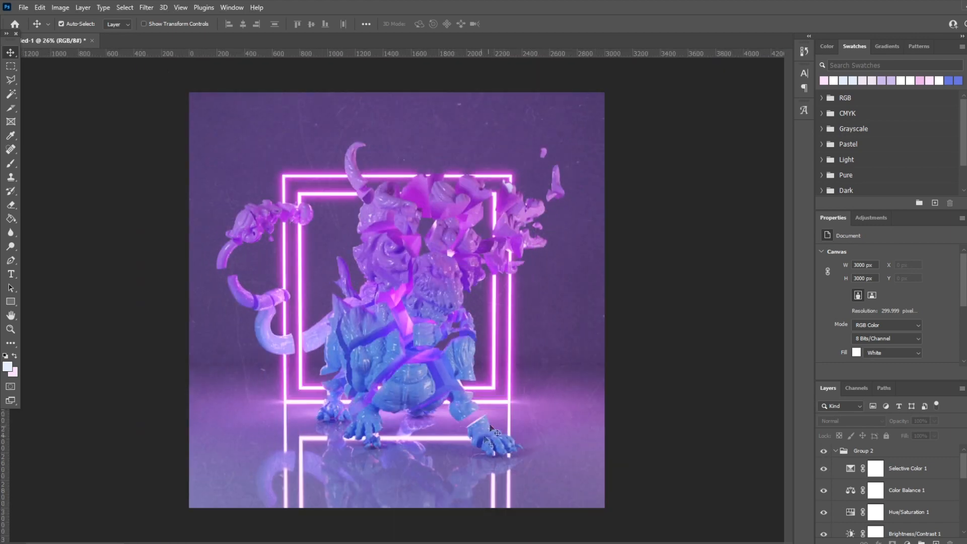
# Step: Add a Curves adjustment at the top of Group 2 and shape an S-curve with lowered shadows and raised highlights
pyautogui.click(862, 451)
pyautogui.click(871, 218)
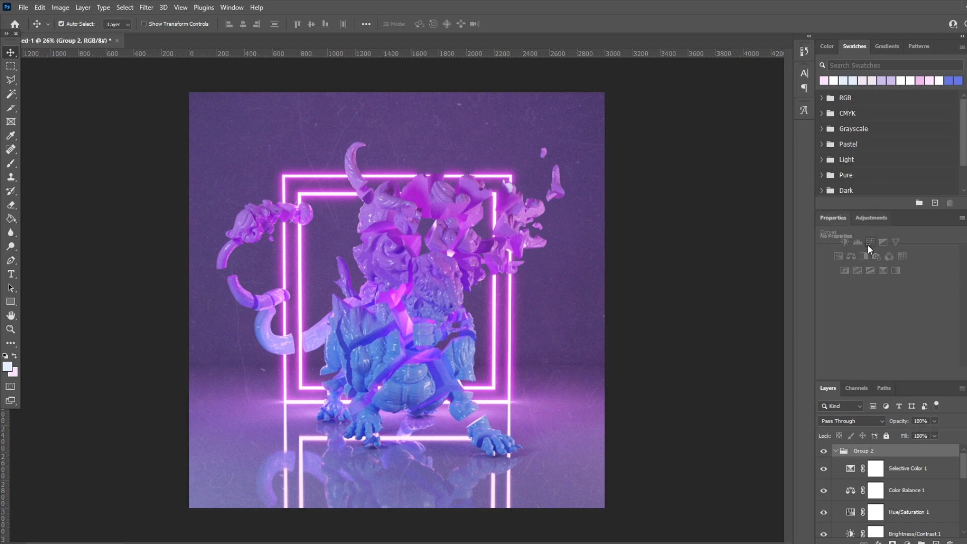
pyautogui.click(869, 243)
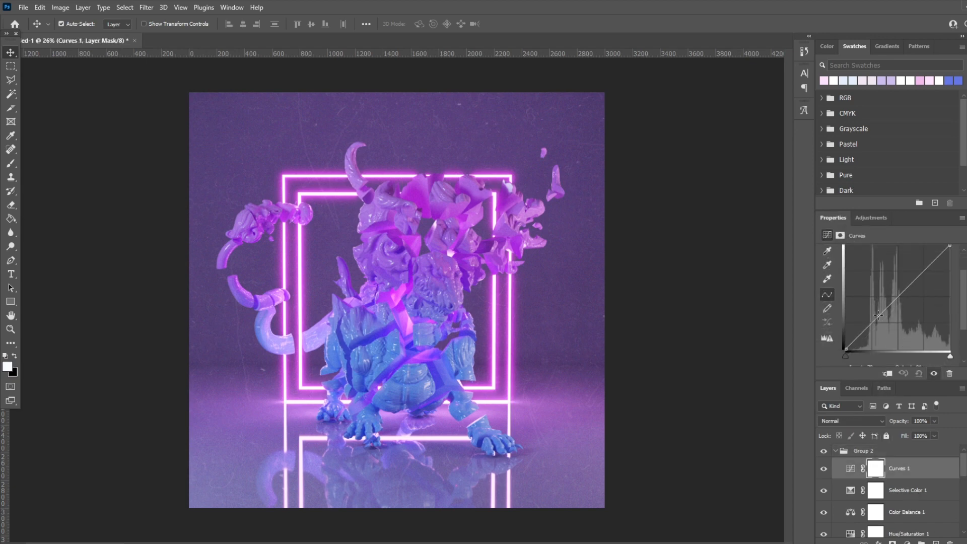
pyautogui.click(879, 312)
pyautogui.click(930, 272)
pyautogui.moveTo(880, 309); pyautogui.dragTo(886, 312)
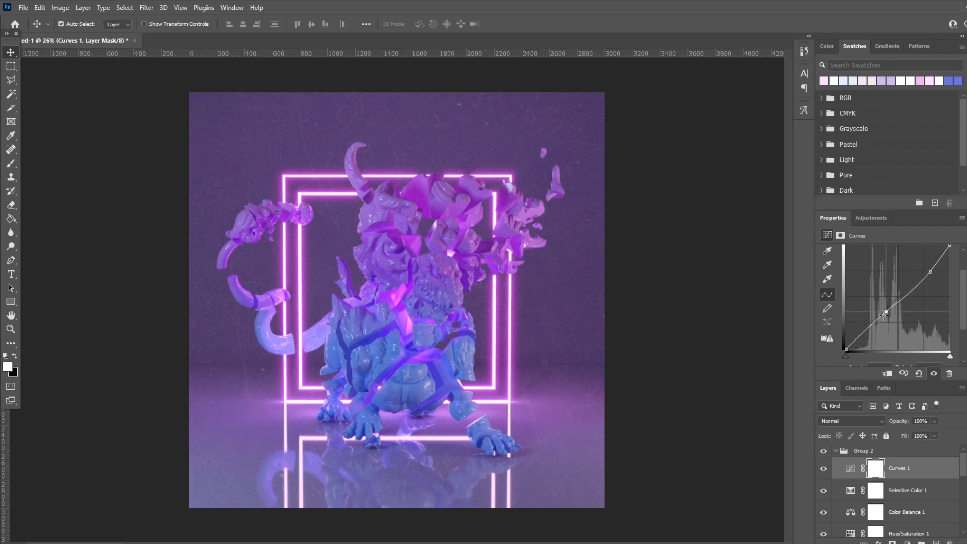
pyautogui.moveTo(929, 272); pyautogui.dragTo(919, 268)
# Step: Fill a new layer above Curves 1 with 50% Gray in Normal mode at 10% opacity, and compare the artwork without it
pyautogui.click(935, 541)
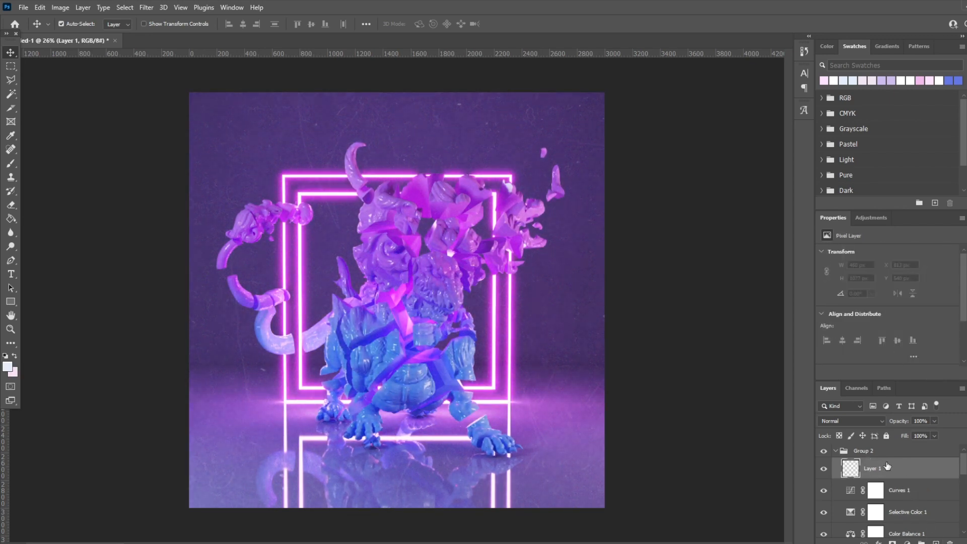
pyautogui.hotkey('shift', 'F5')
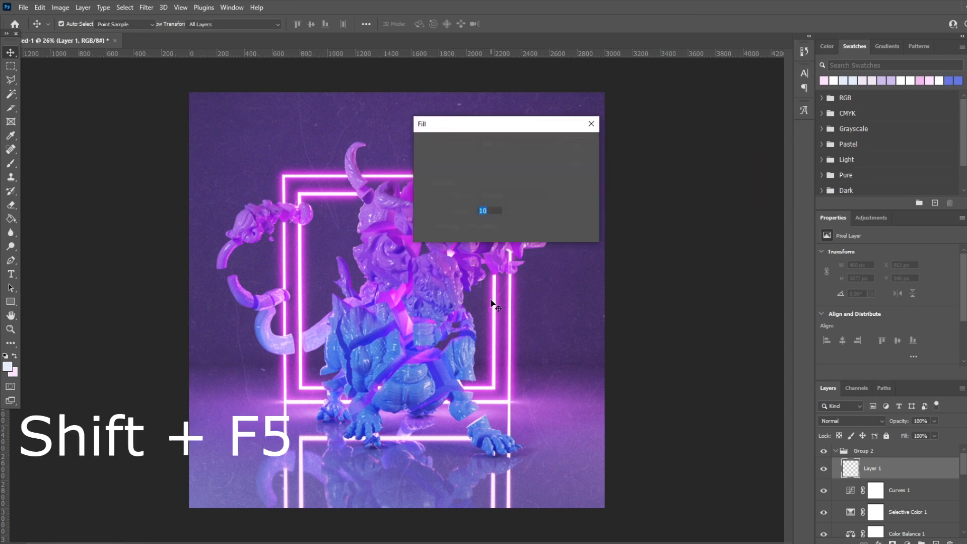
pyautogui.click(503, 143)
pyautogui.click(501, 146)
pyautogui.click(500, 149)
pyautogui.click(494, 236)
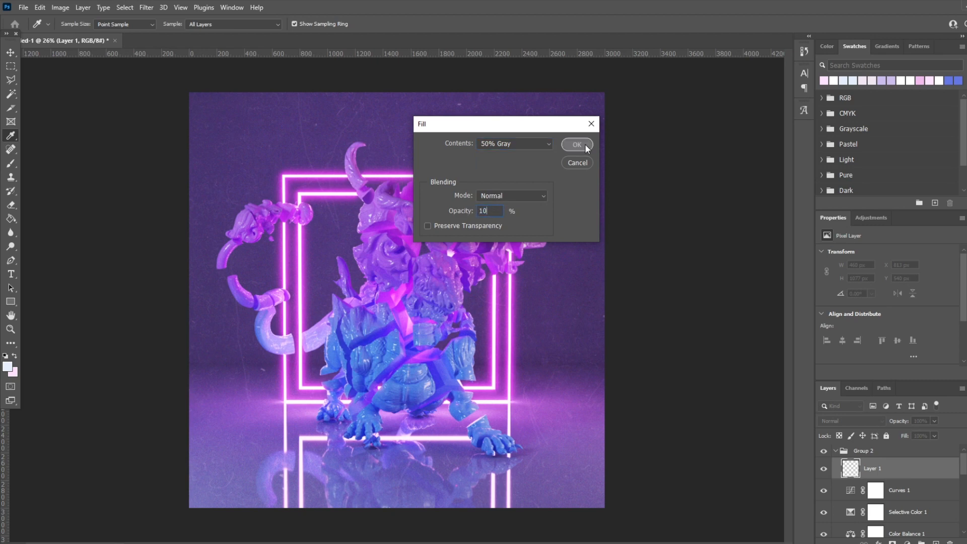
pyautogui.click(576, 144)
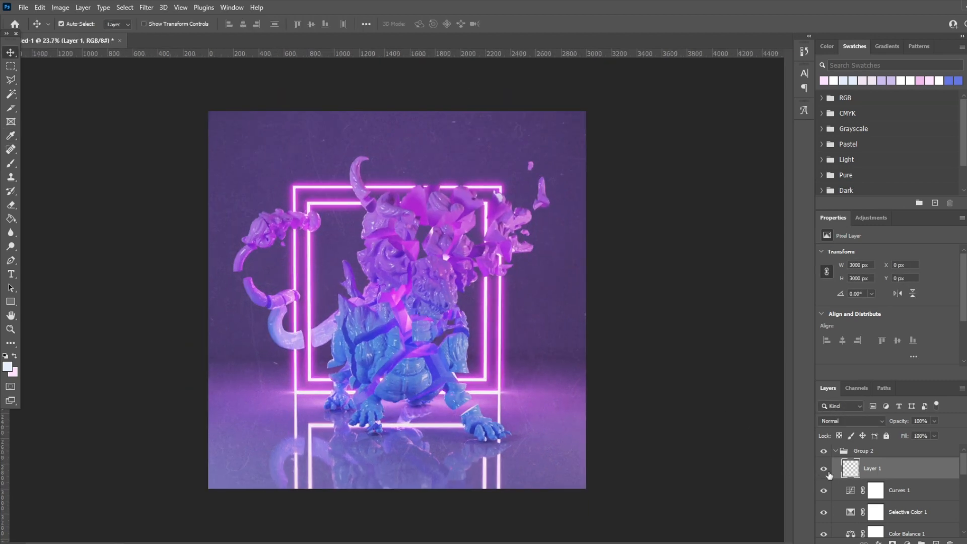
pyautogui.click(824, 469)
pyautogui.click(824, 490)
pyautogui.moveTo(823, 476)
pyautogui.mouseDown()
pyautogui.moveTo(822, 490)
pyautogui.moveTo(823, 476)
pyautogui.mouseUp()
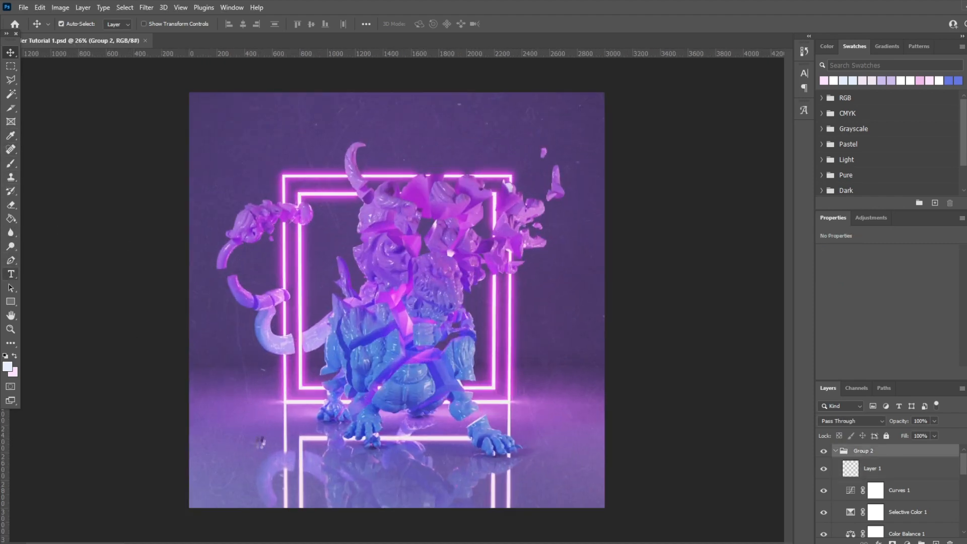
# Step: Add the title text "BIG DICK ENERGY" over the lower part of the artwork
pyautogui.click(235, 471)
pyautogui.write('BIG DICK ENERGY')
pyautogui.hotkey('ctrl', 'Return')
# Step: Scale the title text to about 2431 px wide and place it centred near the bottom edge of the artwork
pyautogui.hotkey('ctrl', 't')
pyautogui.keyDown('alt'); pyautogui.moveTo(686, 487); pyautogui.dragTo(455, 459); pyautogui.keyUp('alt')
pyautogui.moveTo(388, 428); pyautogui.dragTo(545, 453)
pyautogui.keyDown('alt'); pyautogui.moveTo(614, 479); pyautogui.dragTo(563, 476); pyautogui.keyUp('alt')
pyautogui.press('Return')
pyautogui.moveTo(450, 446); pyautogui.dragTo(467, 468)
pyautogui.keyDown('alt'); pyautogui.scroll(-2, 467, 468); pyautogui.keyUp('alt')
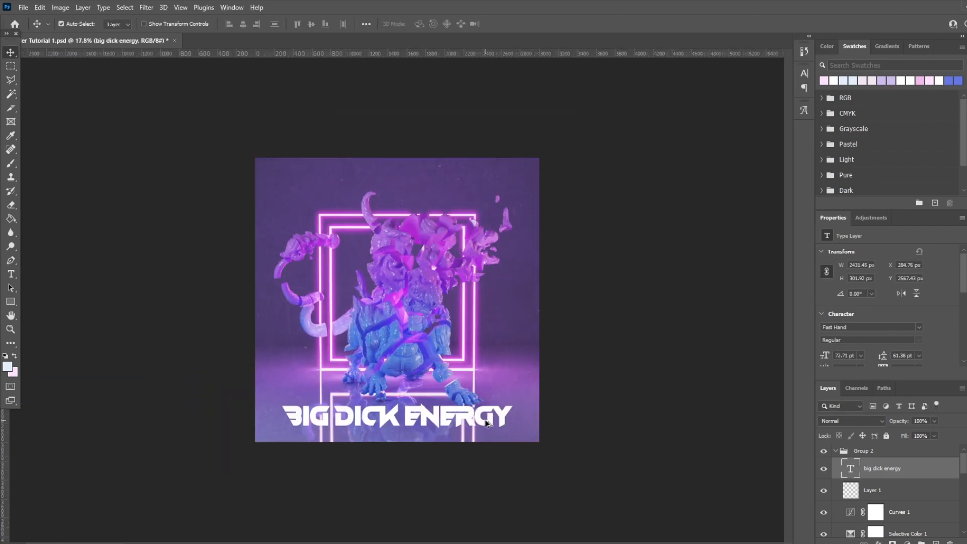
pyautogui.moveTo(453, 418); pyautogui.dragTo(454, 420)
pyautogui.keyDown('alt'); pyautogui.scroll(2, 418, 318); pyautogui.keyUp('alt')
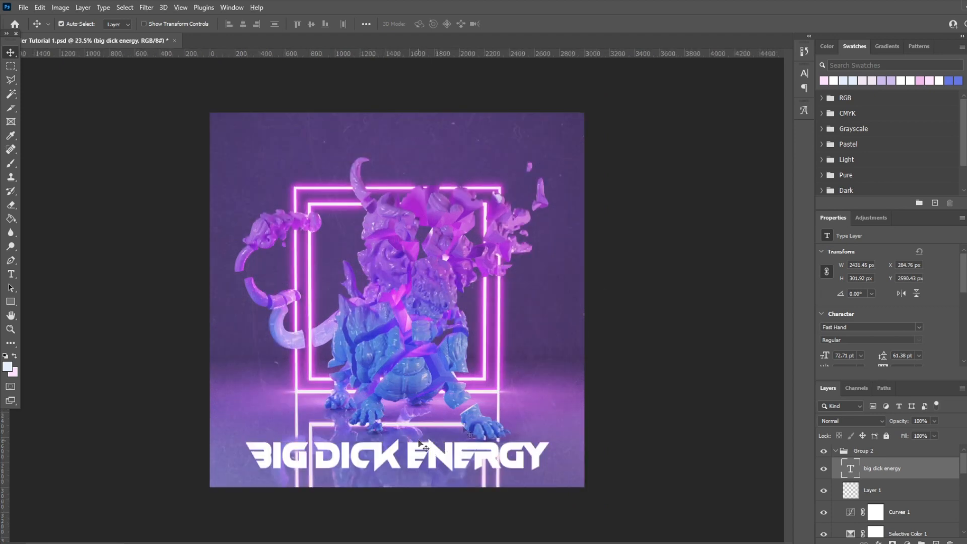
# Step: Give the title text a 3 px black outside stroke and a drop shadow, and save the document
pyautogui.rightClick(881, 467)
pyautogui.click(761, 76)
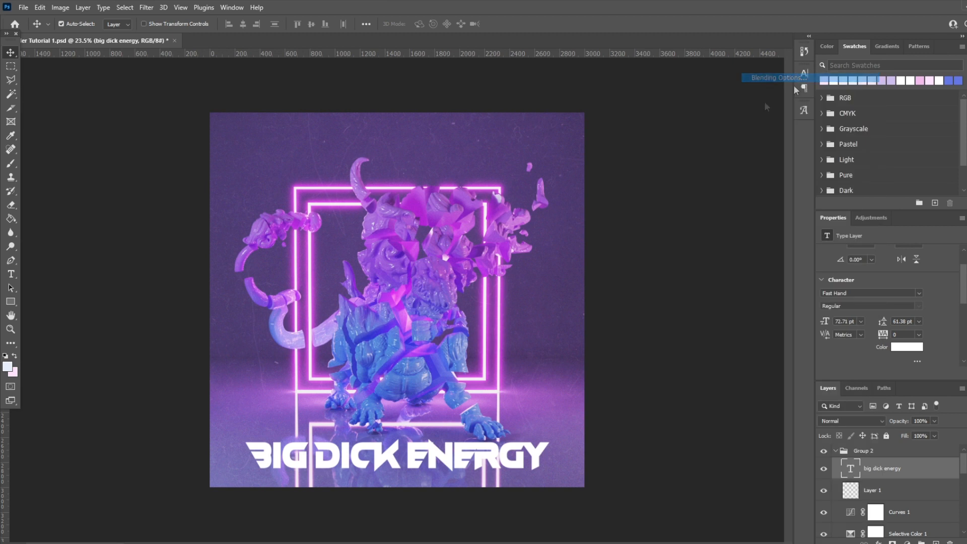
pyautogui.moveTo(642, 224); pyautogui.dragTo(655, 215)
pyautogui.click(624, 263)
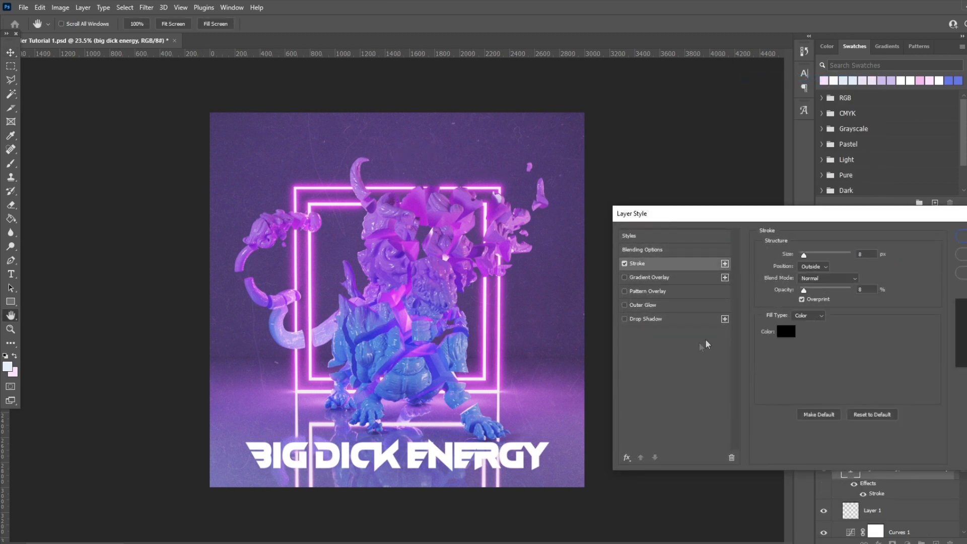
pyautogui.moveTo(813, 253)
pyautogui.mouseDown()
pyautogui.moveTo(790, 259)
pyautogui.moveTo(802, 257)
pyautogui.mouseUp()
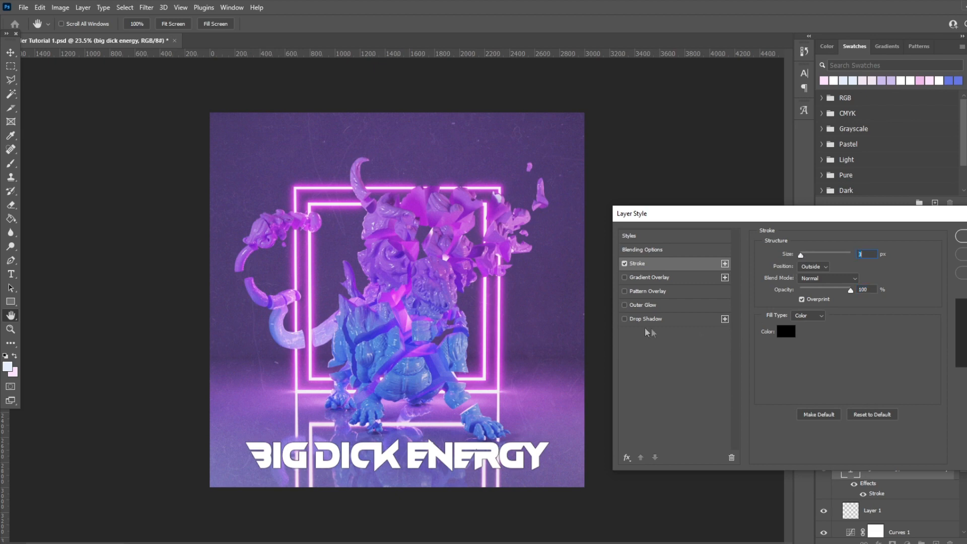
pyautogui.click(625, 319)
pyautogui.moveTo(816, 272); pyautogui.dragTo(820, 273)
pyautogui.click(961, 236)
pyautogui.keyDown('alt'); pyautogui.scroll(-2, 570, 339); pyautogui.keyUp('alt')
pyautogui.hotkey('ctrl', 's')
# Step: Scale the placed Dragonis Glitch logo to about 946 px and place it centred near the top edge of the artwork
pyautogui.keyDown('alt'); pyautogui.scroll(2, 524, 370); pyautogui.keyUp('alt')
pyautogui.moveTo(371, 101); pyautogui.dragTo(393, 211)
pyautogui.keyDown('alt'); pyautogui.moveTo(579, 486); pyautogui.dragTo(457, 360); pyautogui.keyUp('alt')
pyautogui.press('Return')
pyautogui.moveTo(412, 291); pyautogui.dragTo(412, 158)
pyautogui.keyDown('alt'); pyautogui.scroll(-1, 623, 263); pyautogui.keyUp('alt')
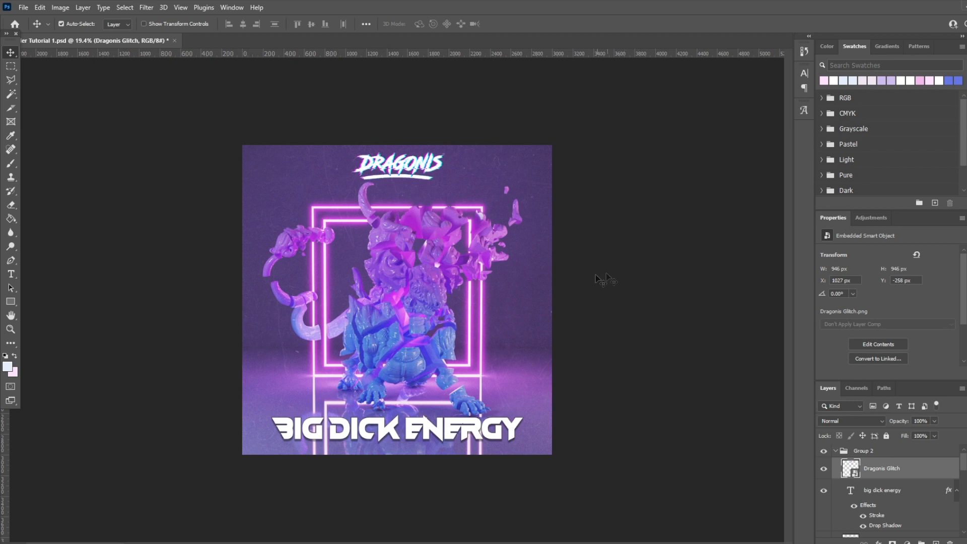
# Step: Add a stroke and a drop shadow to the Dragonis Glitch logo and erase the stray box outline around it
pyautogui.rightClick(895, 464)
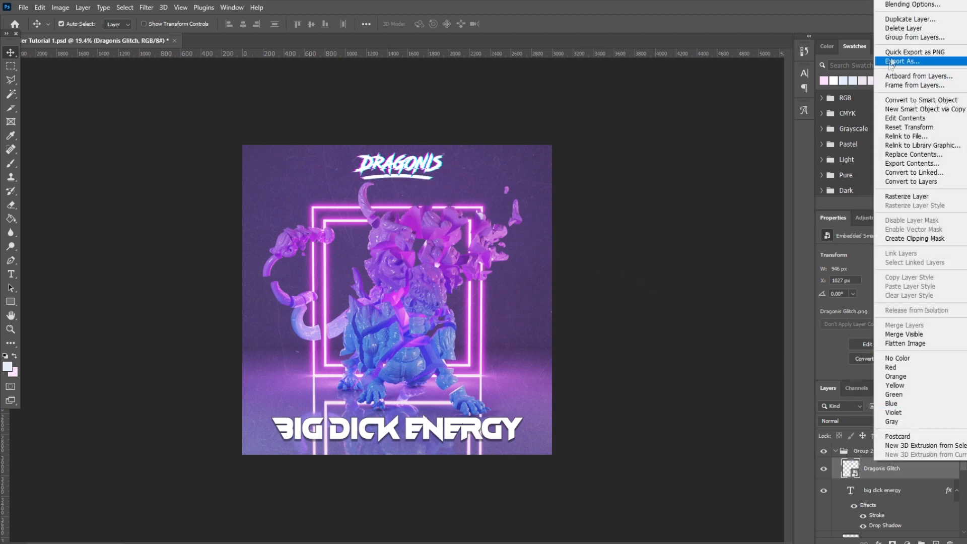
pyautogui.click(913, 9)
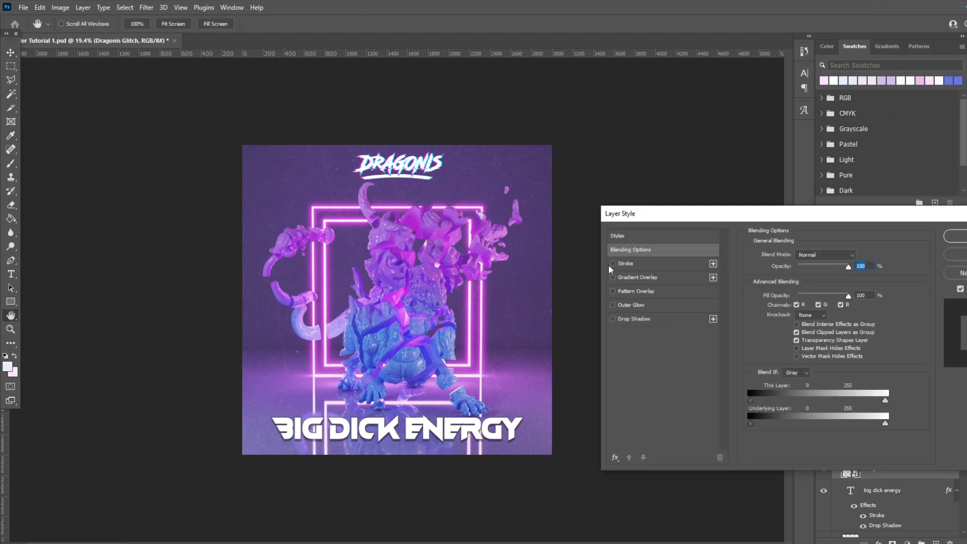
pyautogui.click(613, 263)
pyautogui.click(613, 319)
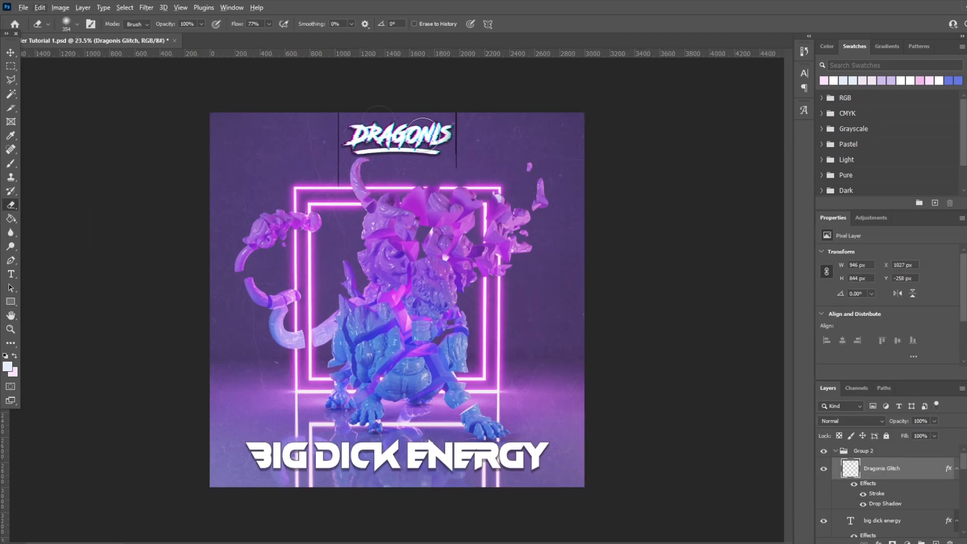
pyautogui.click(66, 24)
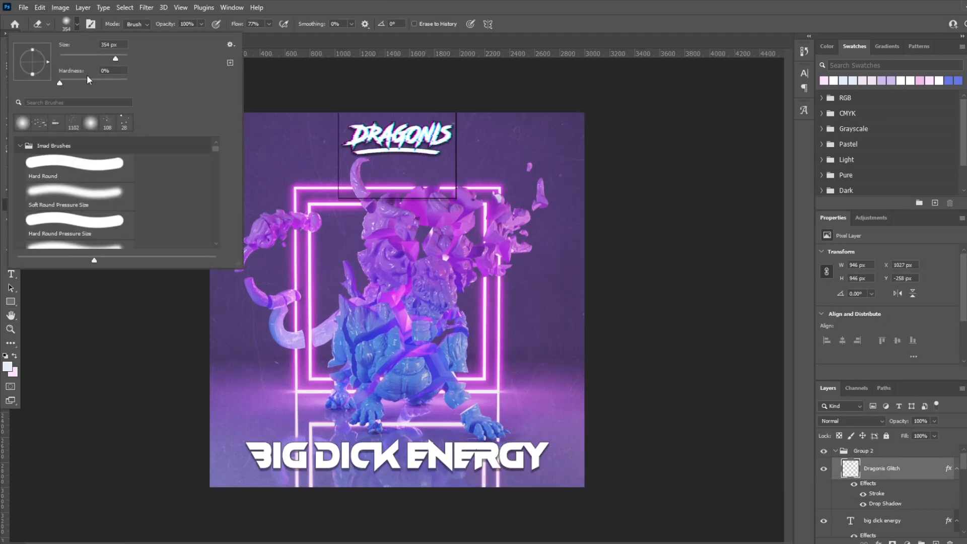
pyautogui.press('Return')
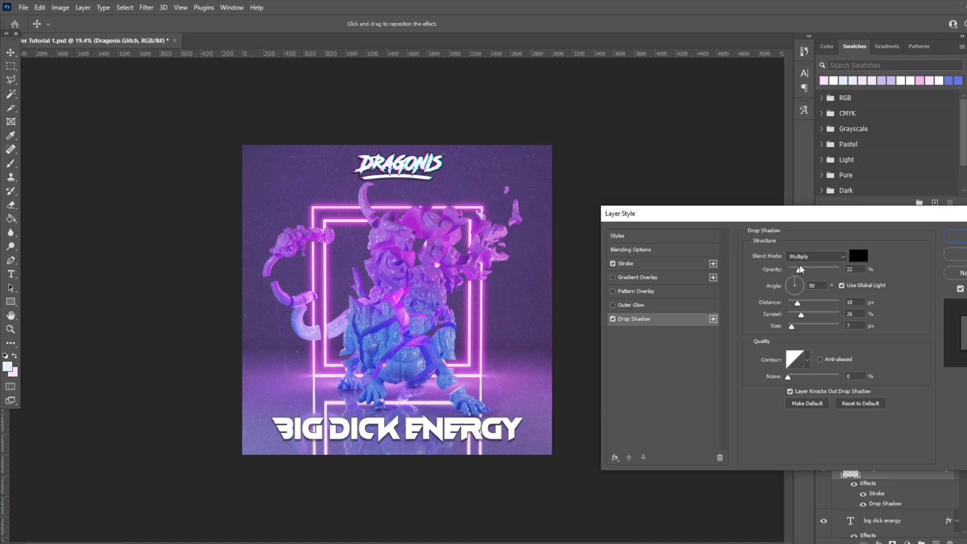
# Step: Set the Dragonis Glitch logo's 3 px black stroke to 43% opacity and save the document
pyautogui.click(662, 265)
pyautogui.moveTo(862, 253)
pyautogui.mouseDown()
pyautogui.moveTo(830, 261)
pyautogui.moveTo(824, 287)
pyautogui.moveTo(810, 286)
pyautogui.mouseUp()
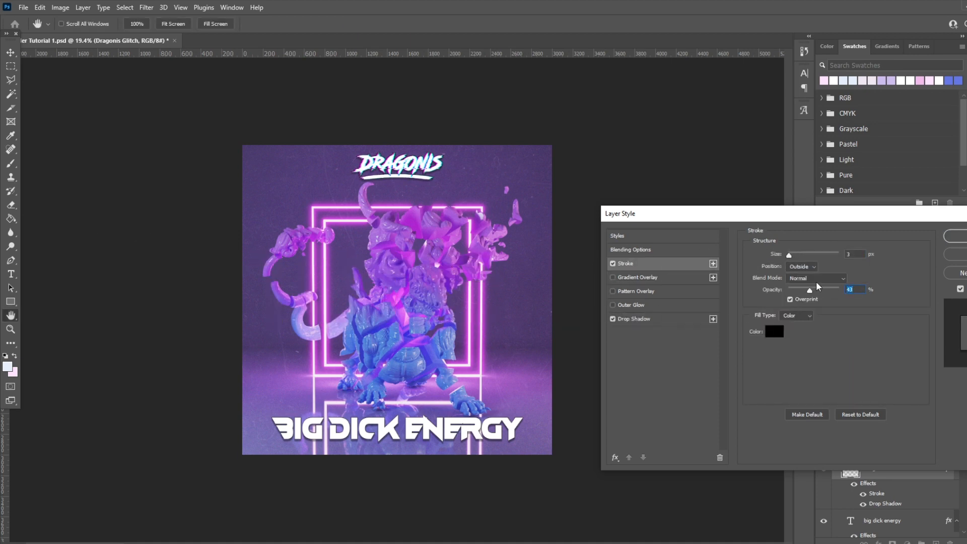
pyautogui.click(955, 236)
pyautogui.keyDown('alt'); pyautogui.scroll(1, 476, 256); pyautogui.keyUp('alt')
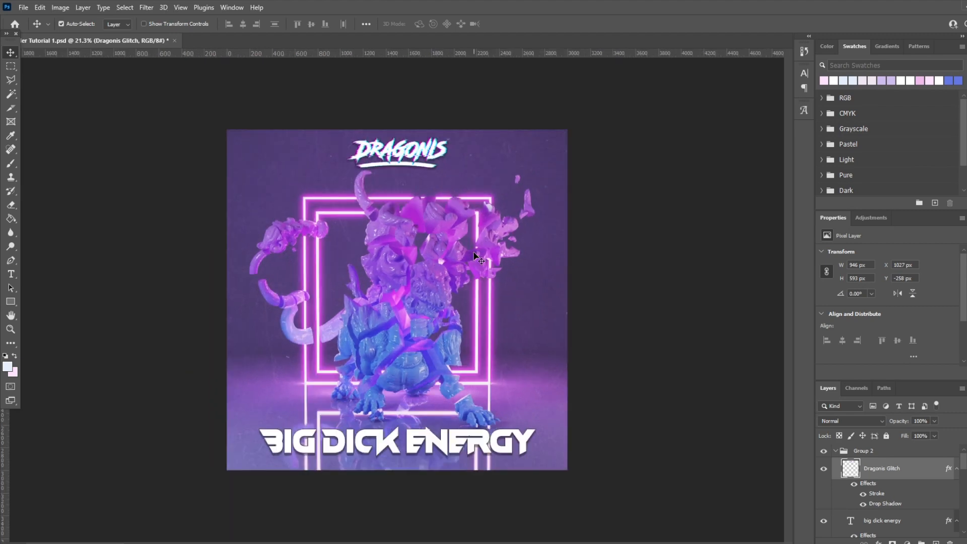
pyautogui.hotkey('ctrl', 's')
# Step: Switch to the Brush tool for the Smoke layer below Dust, search the brushes for "smoke" and choose the Smoke brush
pyautogui.press('b')
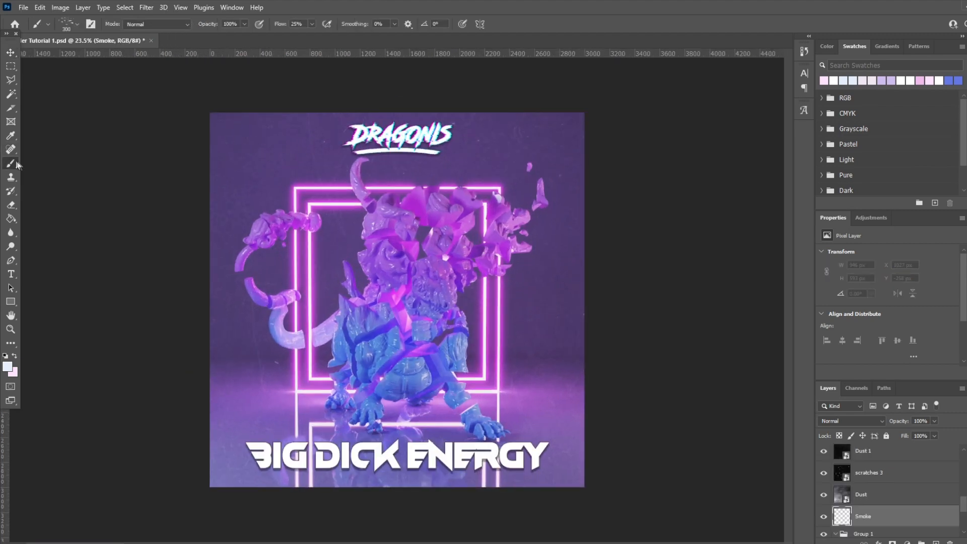
pyautogui.rightClick(20, 165)
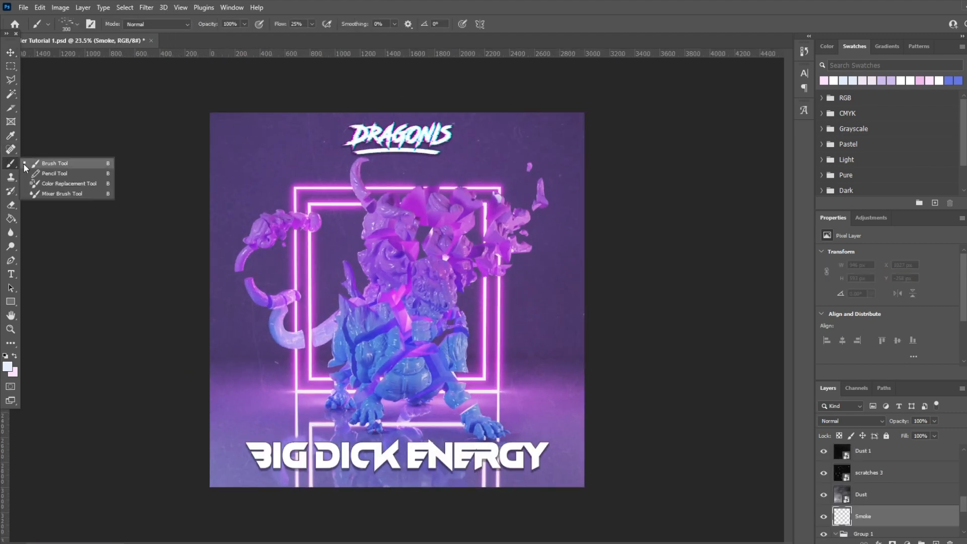
pyautogui.click(30, 163)
pyautogui.click(75, 27)
pyautogui.click(85, 102)
pyautogui.write('smoke')
pyautogui.click(75, 164)
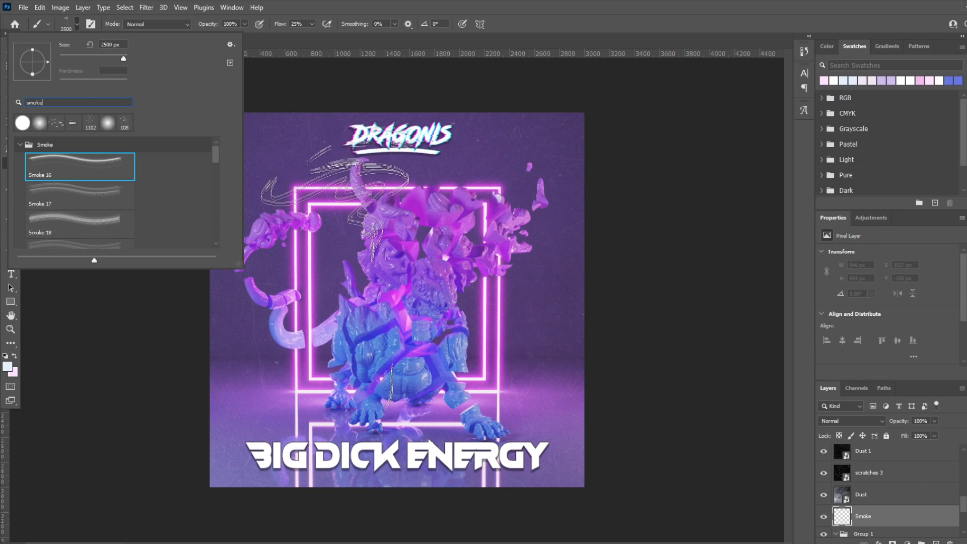
pyautogui.scroll(-2, 70, 201)
pyautogui.scroll(-8, 71, 201)
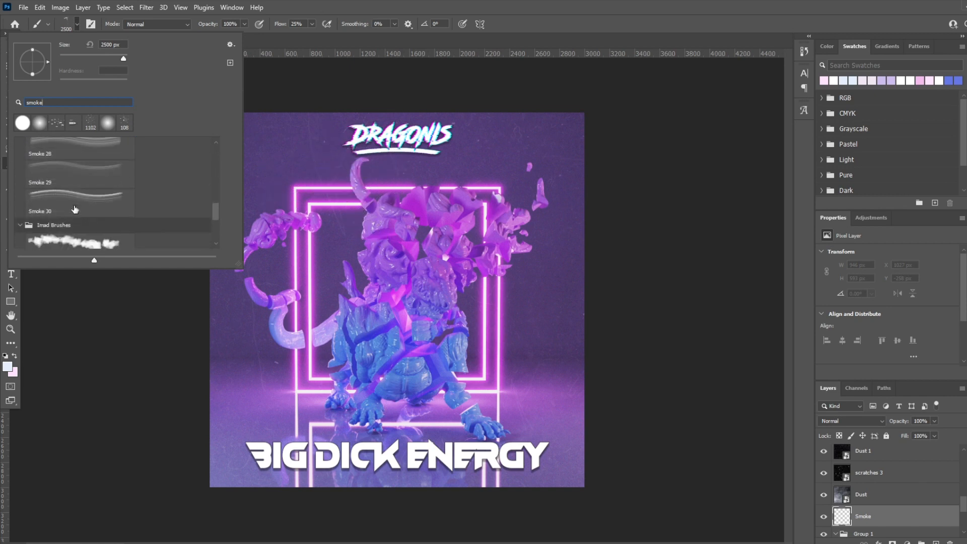
pyautogui.click(75, 181)
# Step: Set the Smoke brush to Screen mode and enlarge it to about 1811 px
pyautogui.click(157, 24)
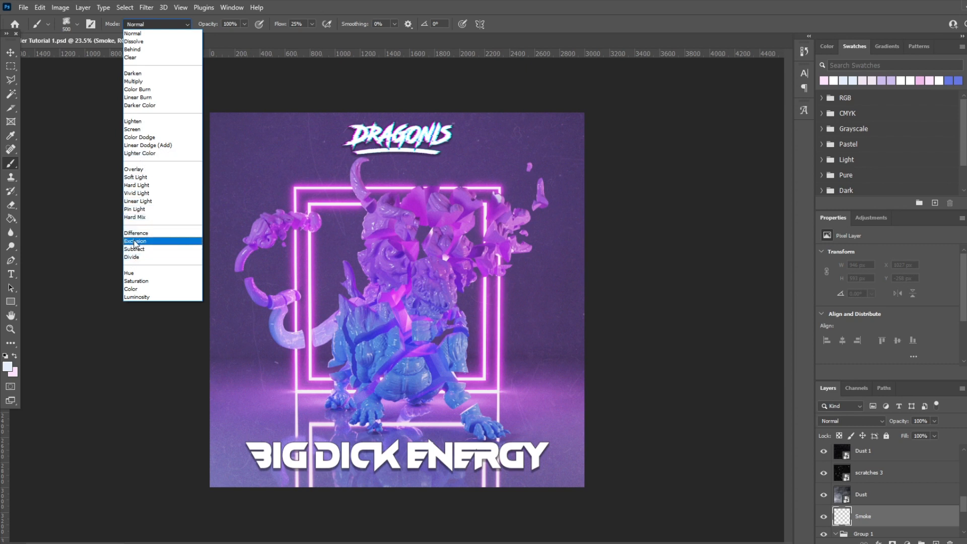
pyautogui.click(132, 129)
pyautogui.click(77, 23)
pyautogui.moveTo(120, 59); pyautogui.dragTo(123, 59)
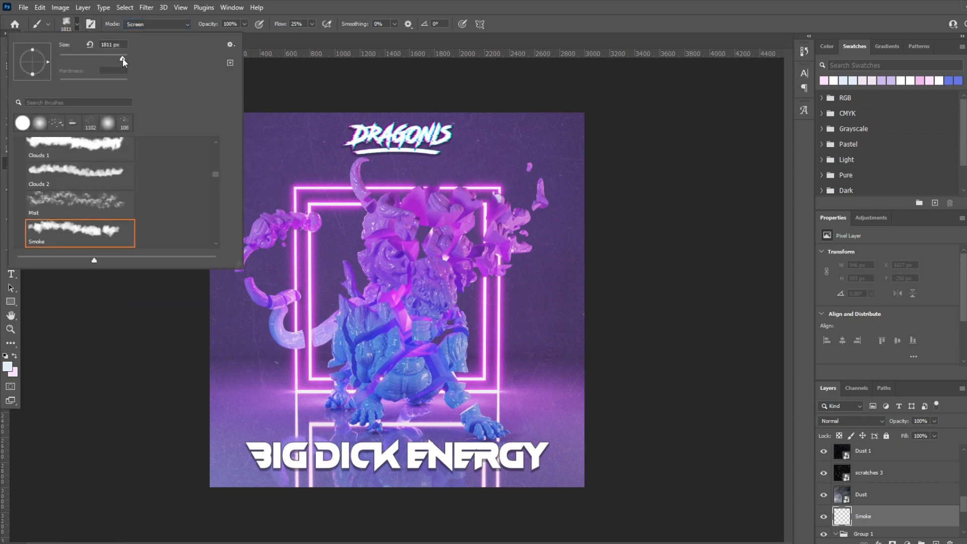
# Step: Paint smoke across the bottom of the artwork on the Smoke layer, undoing the trial strokes
pyautogui.click(295, 395)
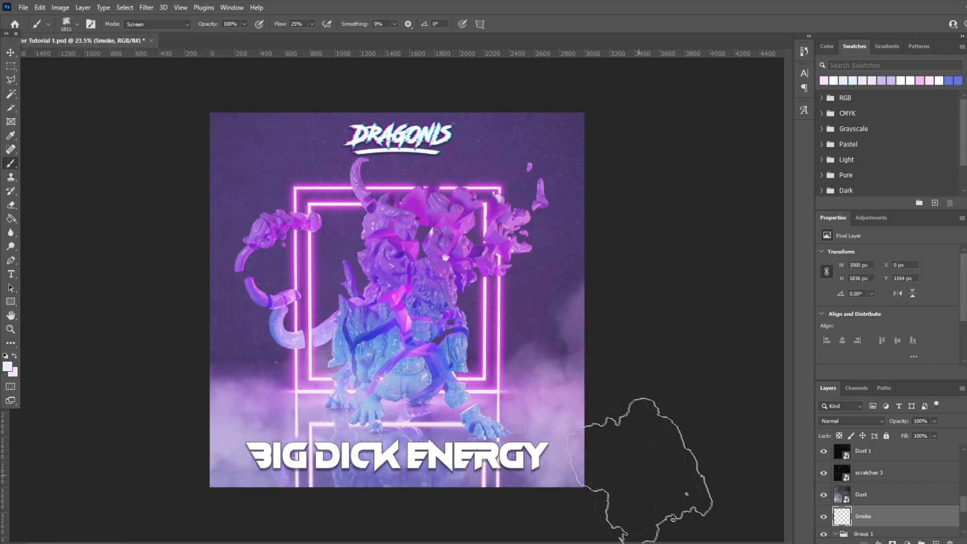
pyautogui.hotkey('ctrl', 'z')
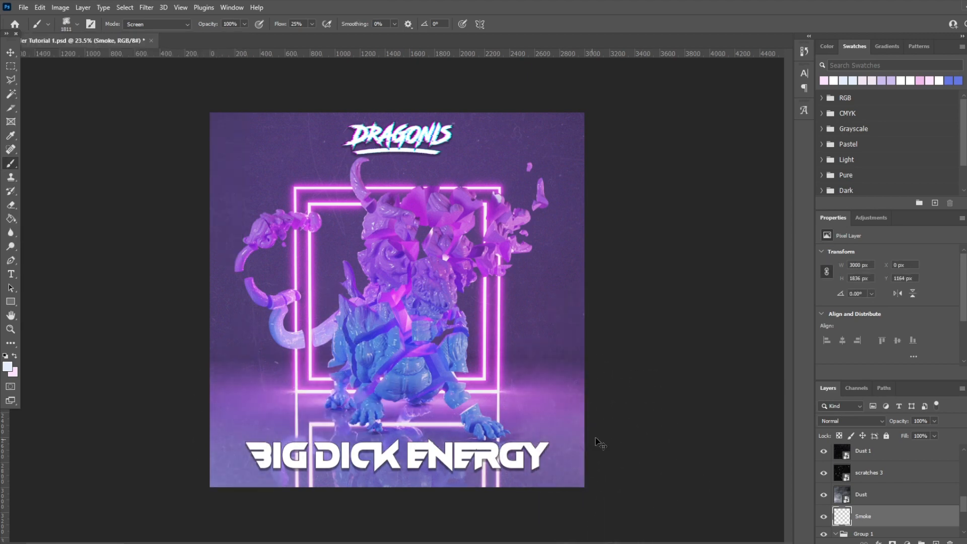
pyautogui.moveTo(613, 431); pyautogui.dragTo(63, 436)
pyautogui.hotkey('ctrl', 'z')
pyautogui.moveTo(230, 461); pyautogui.dragTo(626, 464)
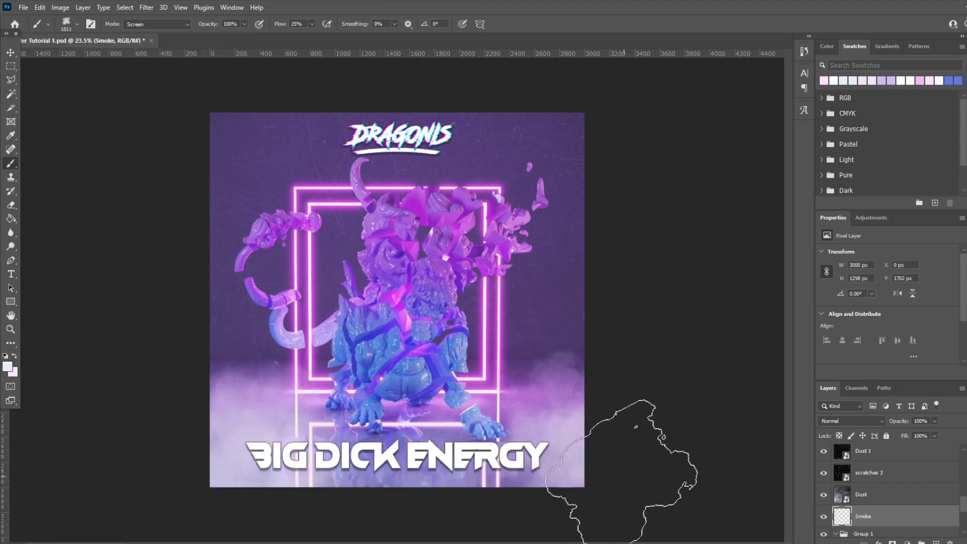
# Step: Paint smoke along the top edge of the artwork on the Smoke layer, undoing the trial strokes
pyautogui.moveTo(275, 121); pyautogui.dragTo(453, 121)
pyautogui.hotkey('ctrl', 'z')
pyautogui.moveTo(222, 138); pyautogui.dragTo(619, 128)
pyautogui.hotkey('ctrl', 'z')
pyautogui.moveTo(156, 108); pyautogui.dragTo(604, 71)
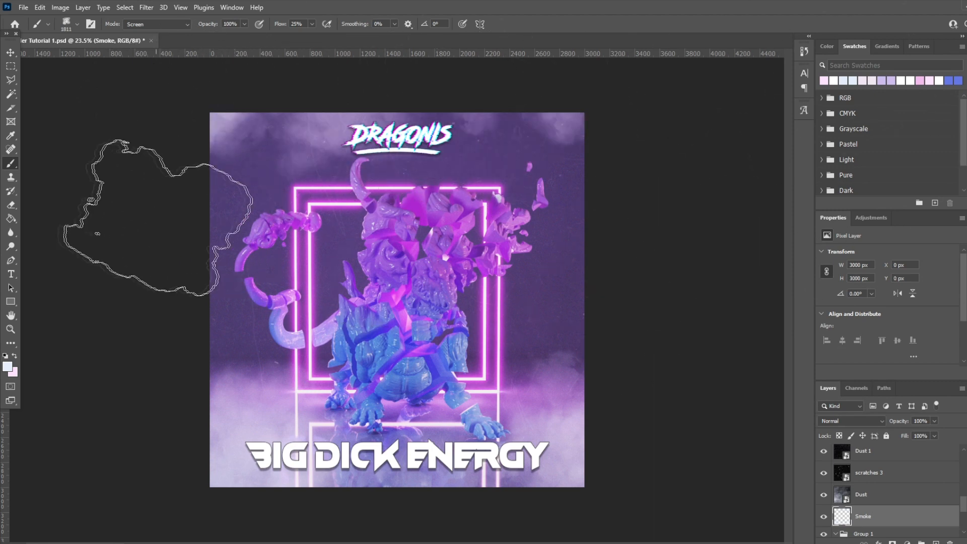
# Step: Lower the Smoke layer's opacity to 27% and save the document
pyautogui.click(10, 52)
pyautogui.click(935, 421)
pyautogui.moveTo(937, 432); pyautogui.dragTo(899, 433)
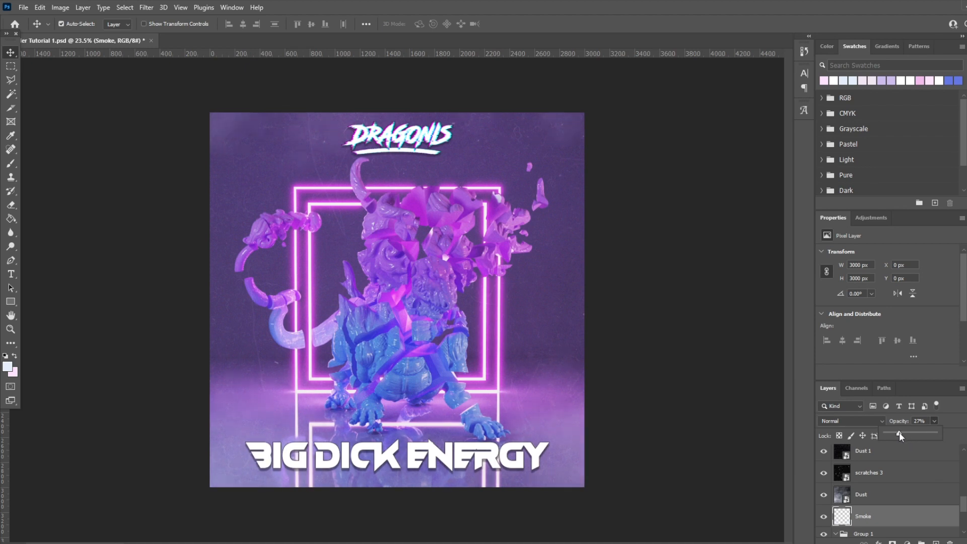
pyautogui.hotkey('ctrl', 's')
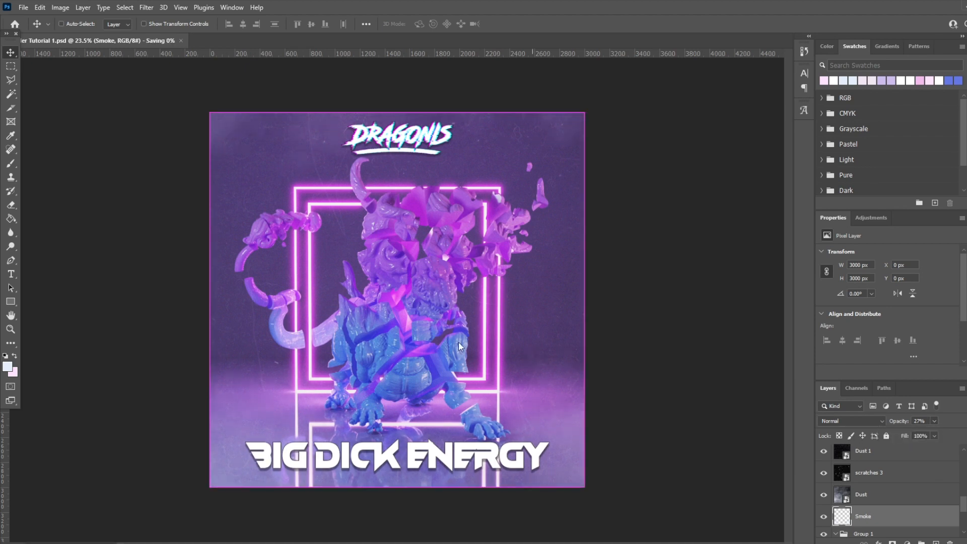
# Step: Export the artwork as a 3000 × 3000 px PNG named "Big Dick Energy PS HQ" in the Blender Render folder
pyautogui.hotkey('alt', 'shift', 'ctrl', 'w')
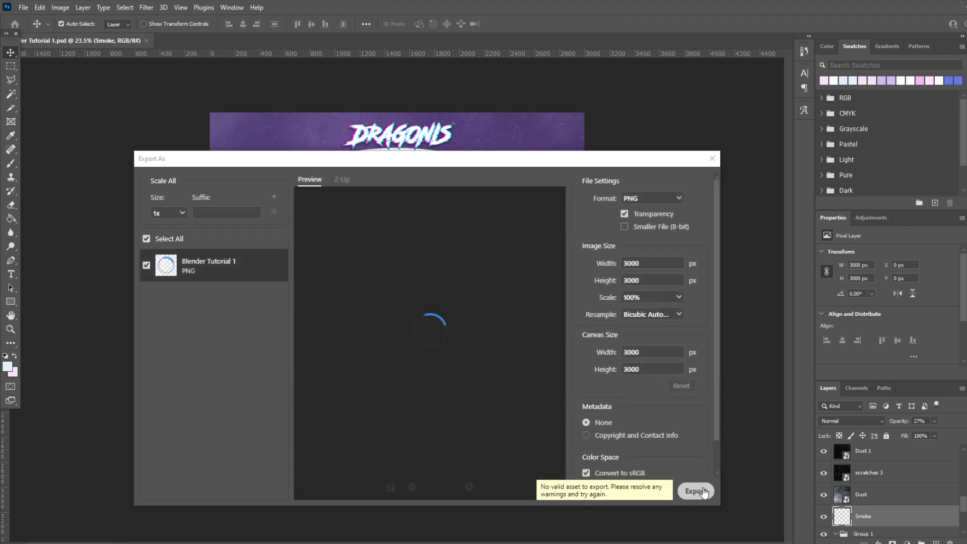
pyautogui.click(697, 491)
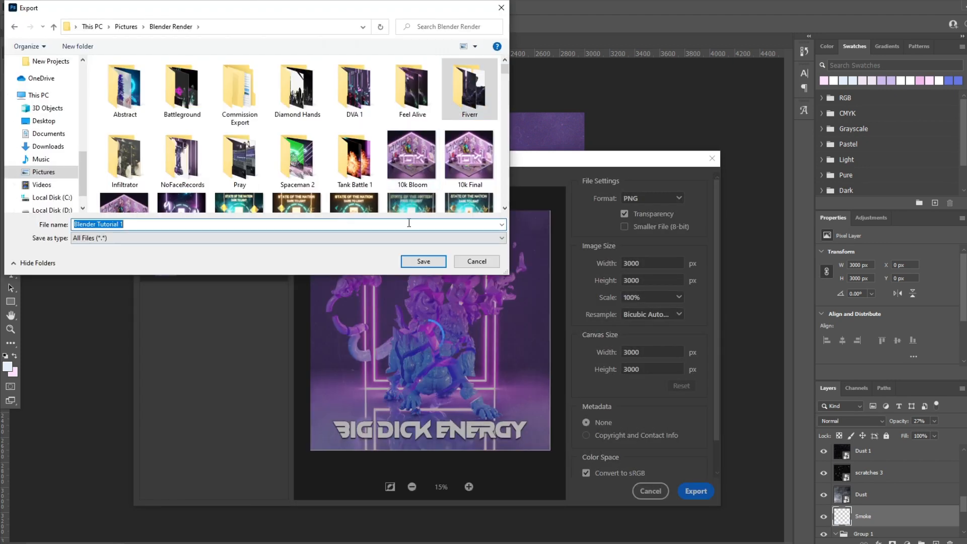
pyautogui.write('Big Dick Eneer')
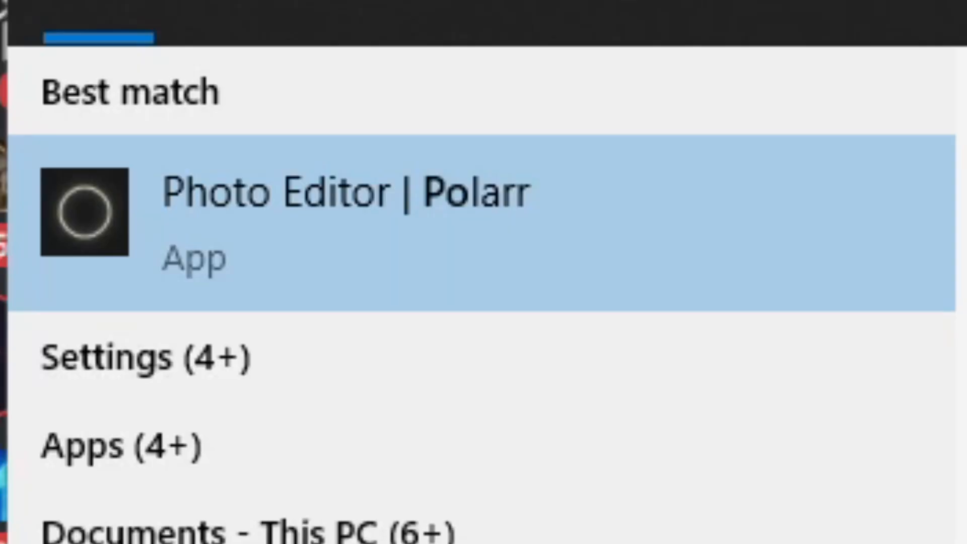
# Step: Switch to Polarr with the exported artwork and set vibrance to 7, saturation to 3 and dehaze to 4
pyautogui.write('larr')
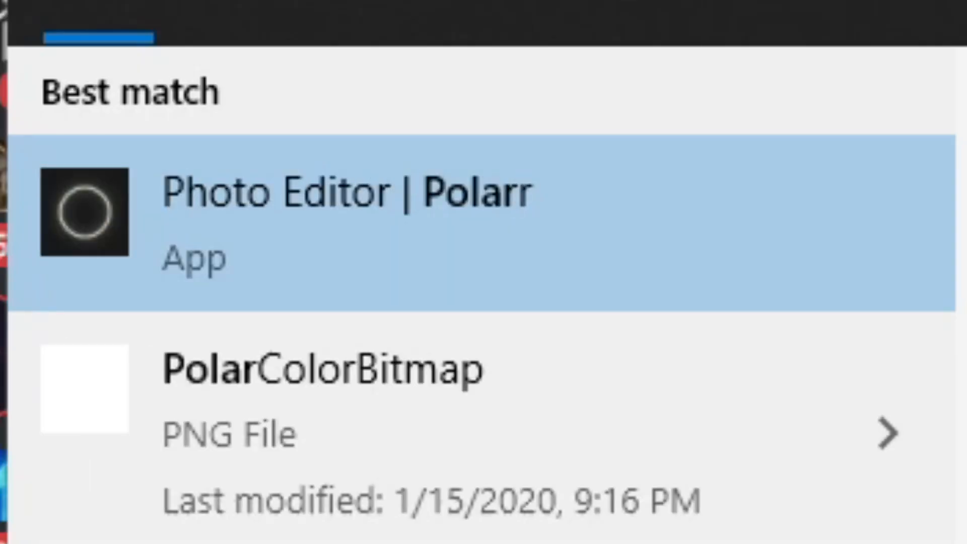
pyautogui.click(330, 248)
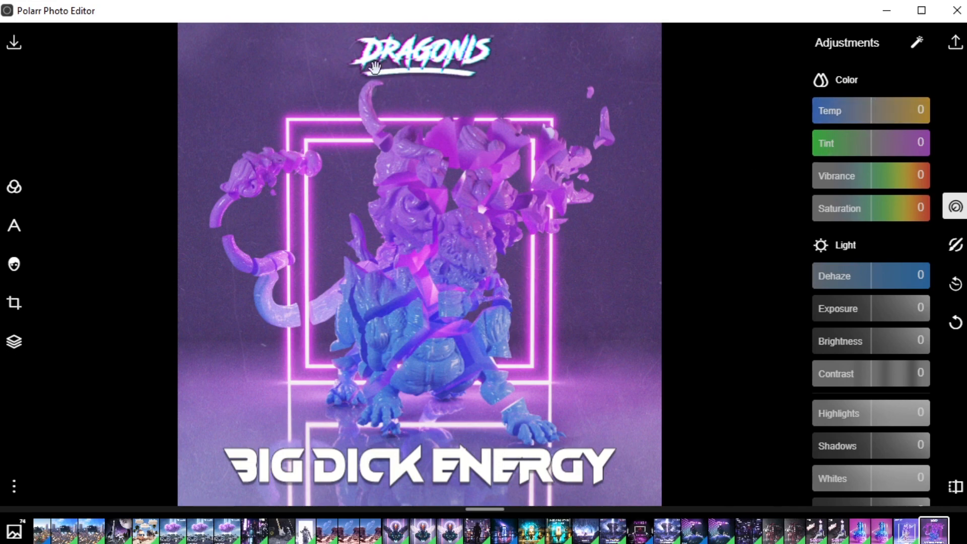
pyautogui.moveTo(874, 176)
pyautogui.mouseDown()
pyautogui.moveTo(890, 184)
pyautogui.moveTo(875, 174)
pyautogui.mouseUp()
pyautogui.moveTo(870, 207)
pyautogui.mouseDown()
pyautogui.moveTo(885, 209)
pyautogui.moveTo(874, 207)
pyautogui.mouseUp()
pyautogui.moveTo(851, 276); pyautogui.dragTo(875, 277)
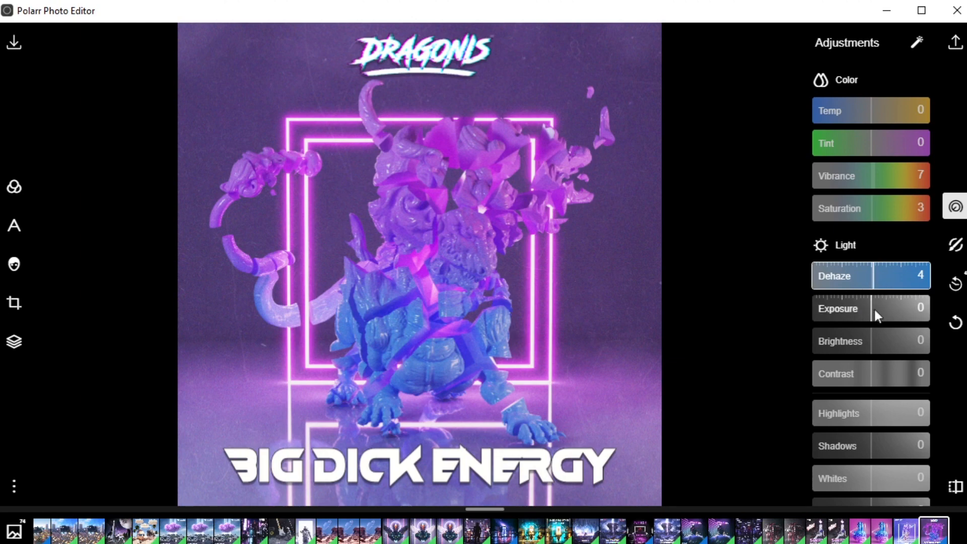
# Step: Try a brightness change and reset it to 0, setting the artwork's contrast to 14
pyautogui.moveTo(872, 341); pyautogui.dragTo(875, 341)
pyautogui.doubleClick(871, 349)
pyautogui.moveTo(872, 375); pyautogui.dragTo(882, 375)
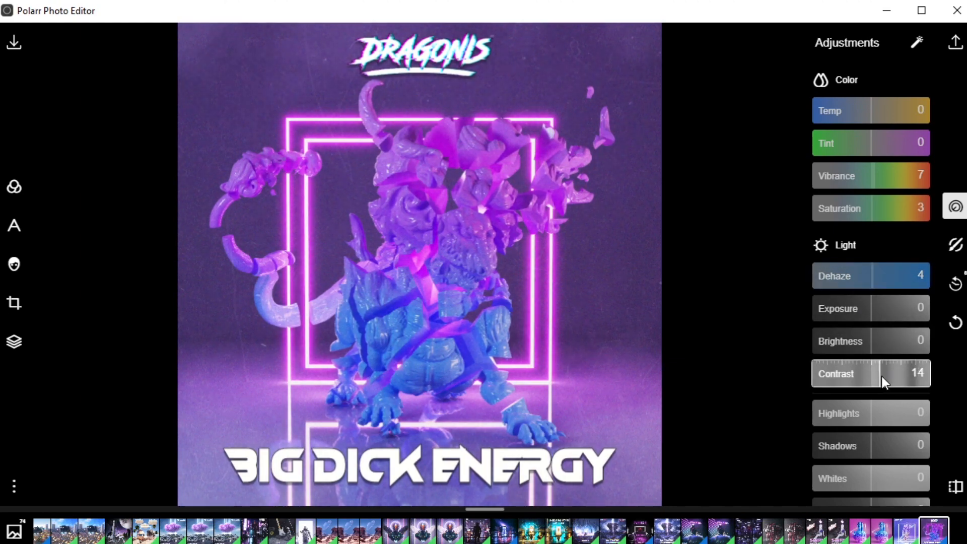
# Step: Set the artwork's shadows to 10, whites to 21 and blacks to -18
pyautogui.scroll(-2, 874, 304)
pyautogui.moveTo(878, 298); pyautogui.dragTo(860, 364)
pyautogui.scroll(-2, 902, 287)
pyautogui.scroll(-3, 859, 361)
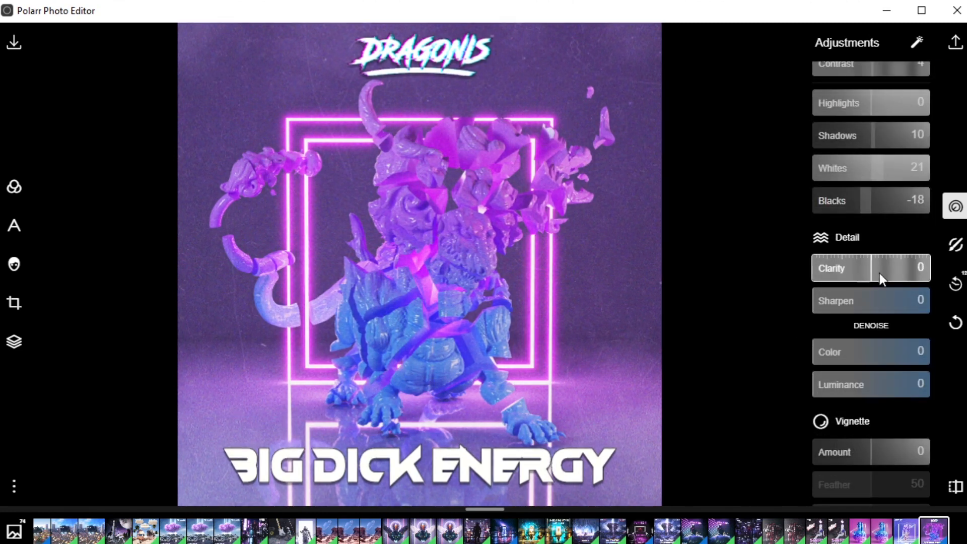
# Step: Darken the artwork's edges with a vignette amount of -22
pyautogui.scroll(-2, 879, 292)
pyautogui.moveTo(869, 374)
pyautogui.mouseDown()
pyautogui.moveTo(859, 371)
pyautogui.moveTo(894, 373)
pyautogui.moveTo(857, 367)
pyautogui.mouseUp()
pyautogui.scroll(-12, 864, 348)
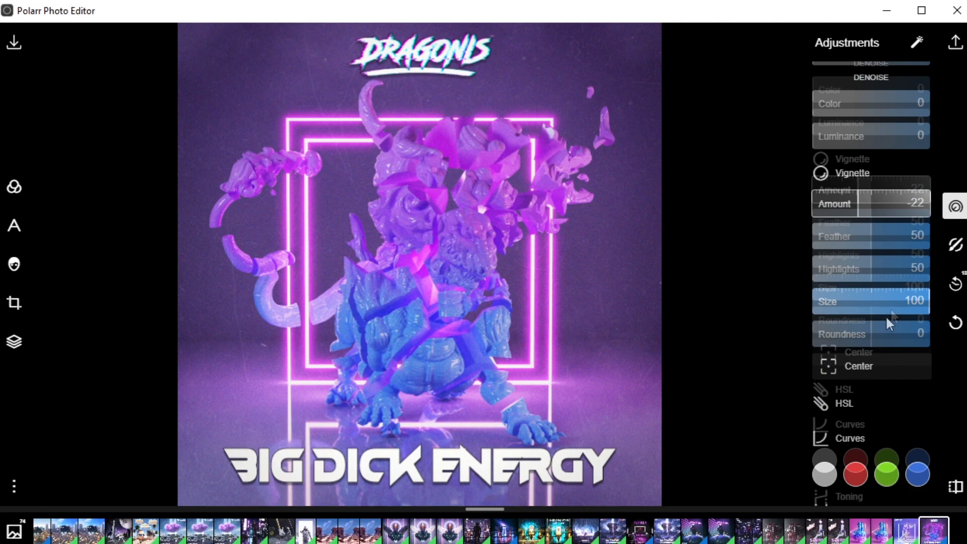
# Step: Try strong colour fringing on the artwork and reduce its intensity to -11
pyautogui.scroll(-5, 872, 323)
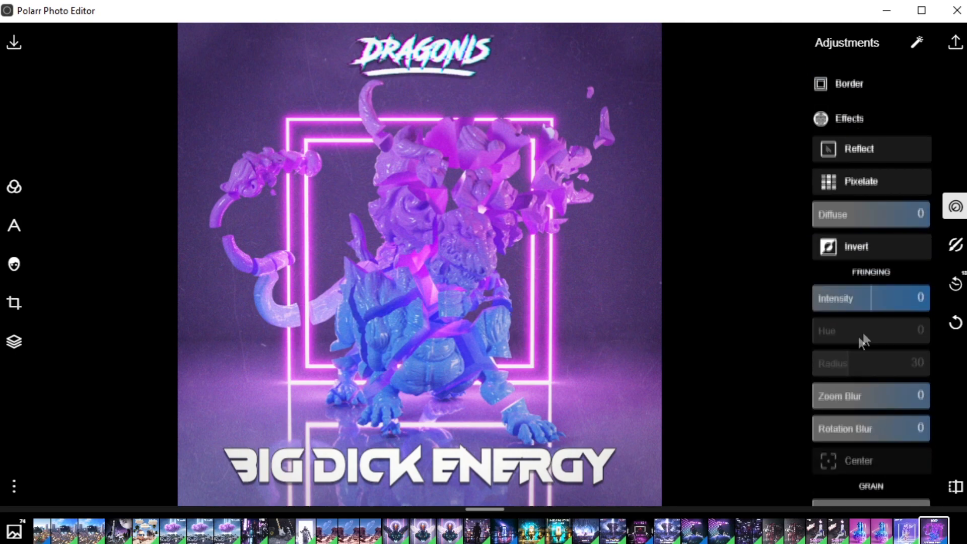
pyautogui.moveTo(869, 302); pyautogui.dragTo(770, 291)
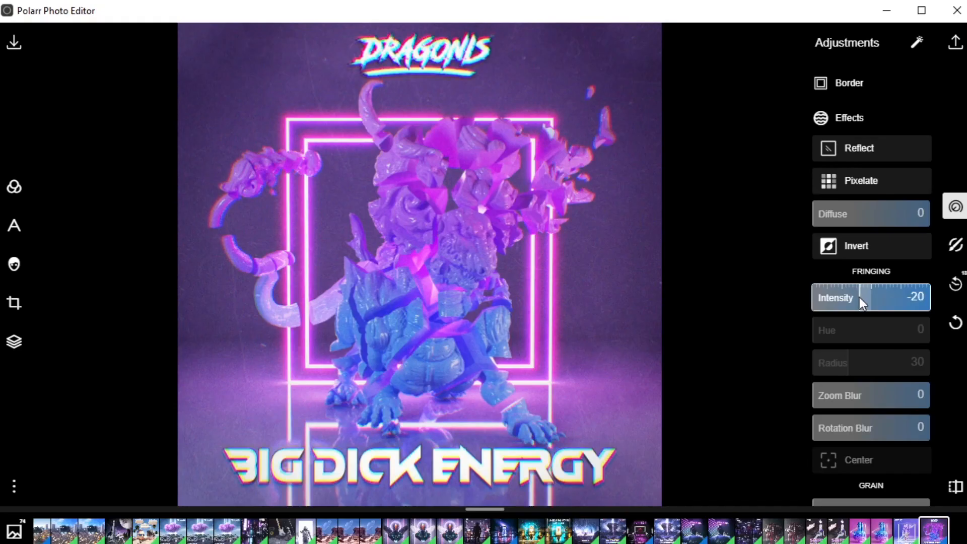
pyautogui.moveTo(859, 297)
pyautogui.mouseDown()
pyautogui.moveTo(907, 294)
pyautogui.moveTo(859, 295)
pyautogui.moveTo(867, 296)
pyautogui.mouseUp()
# Step: Add film grain to the artwork with an amount of 14
pyautogui.scroll(-7, 828, 319)
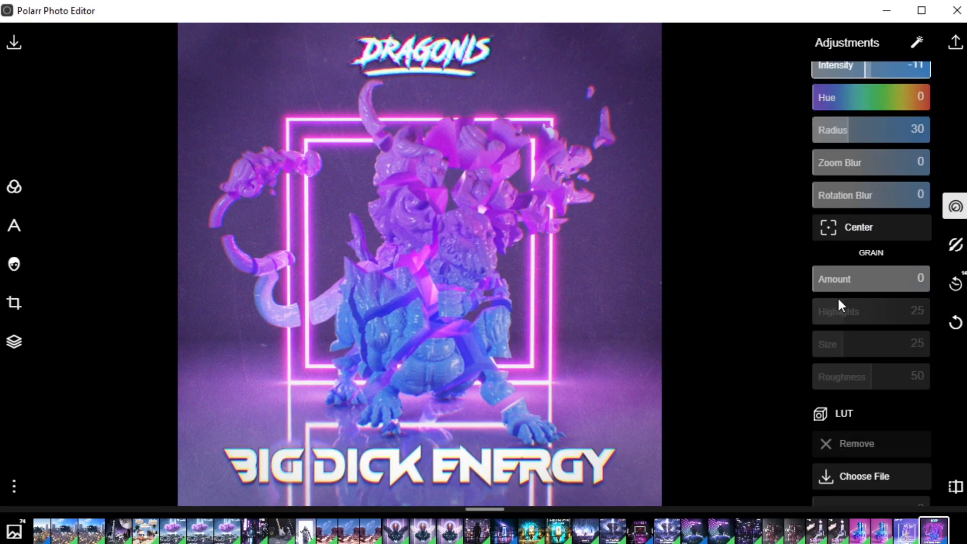
pyautogui.click(833, 120)
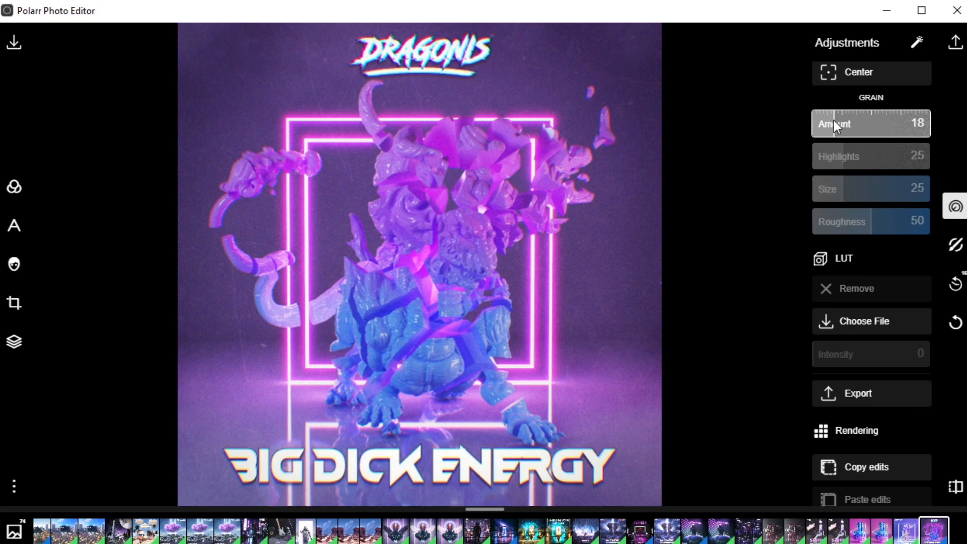
pyautogui.scroll(5, 526, 243)
pyautogui.moveTo(858, 122); pyautogui.dragTo(777, 135)
pyautogui.moveTo(838, 126)
pyautogui.mouseDown()
pyautogui.moveTo(856, 126)
pyautogui.moveTo(830, 126)
pyautogui.mouseUp()
pyautogui.scroll(-5, 509, 199)
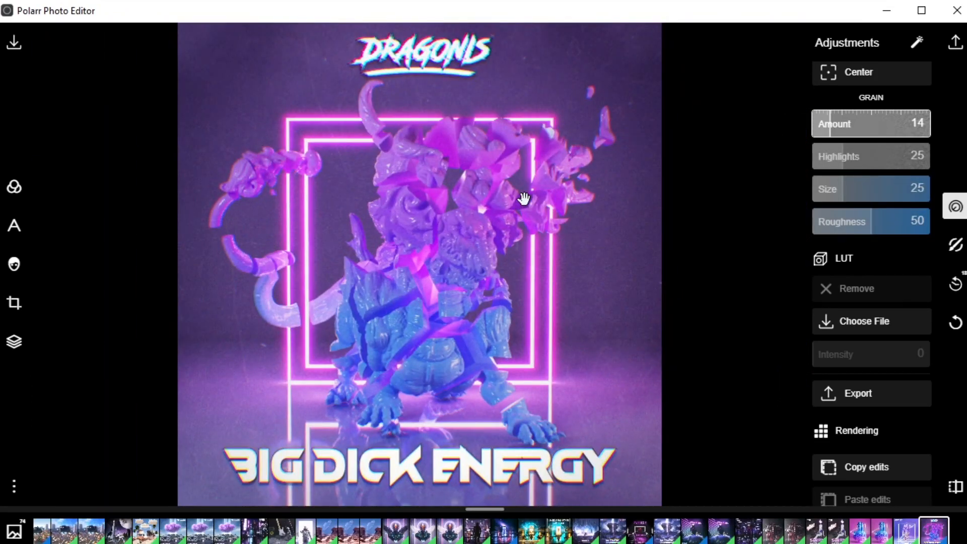
# Step: Set the fringing intensity to -4
pyautogui.scroll(5, 856, 249)
pyautogui.click(863, 140)
pyautogui.moveTo(864, 140); pyautogui.dragTo(870, 140)
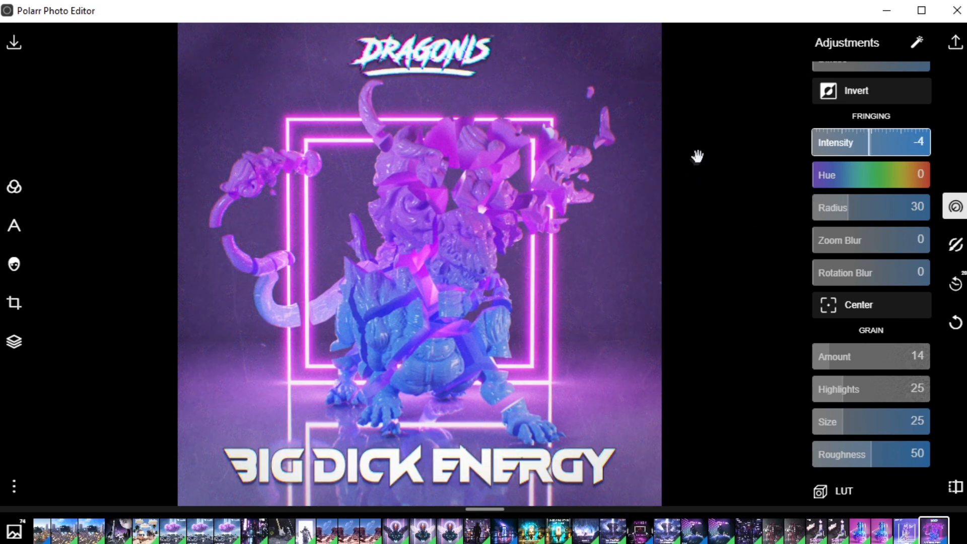
# Step: Save a copy of the edited artwork as a PNG in the Blender Render folder
pyautogui.click(954, 43)
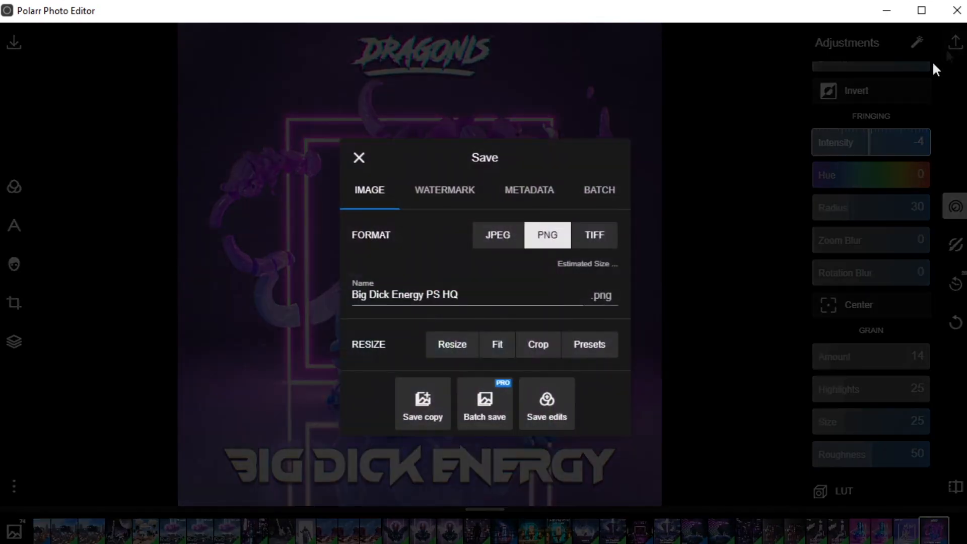
pyautogui.click(424, 406)
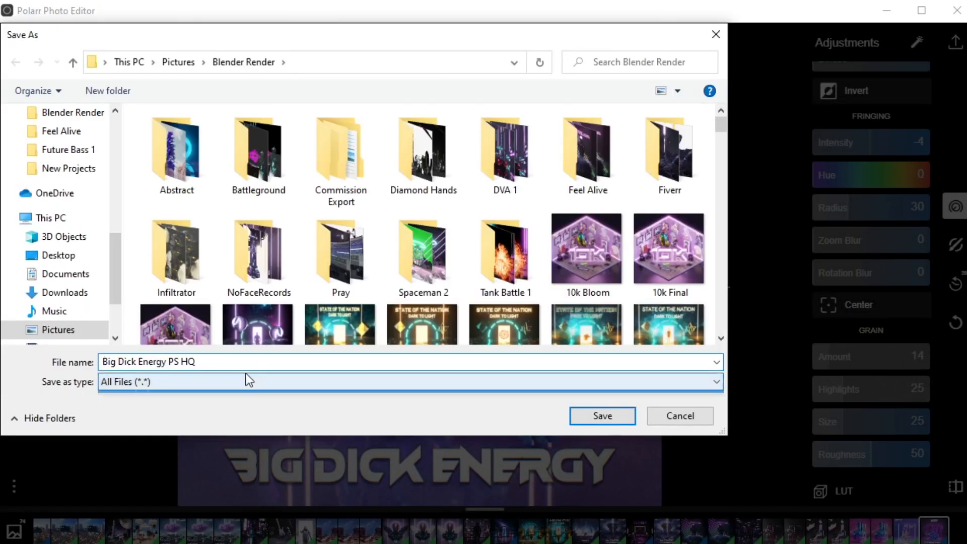
pyautogui.click(262, 365)
pyautogui.press('Return')
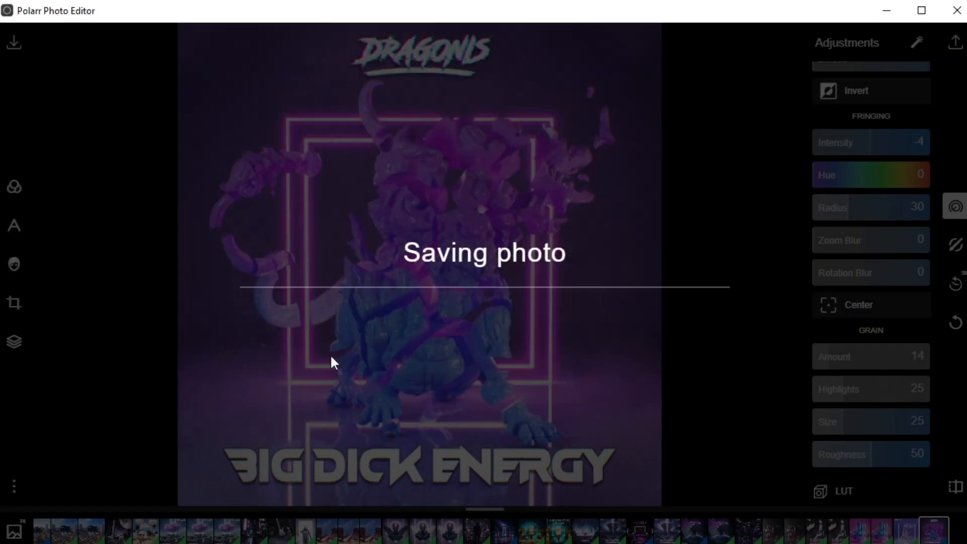